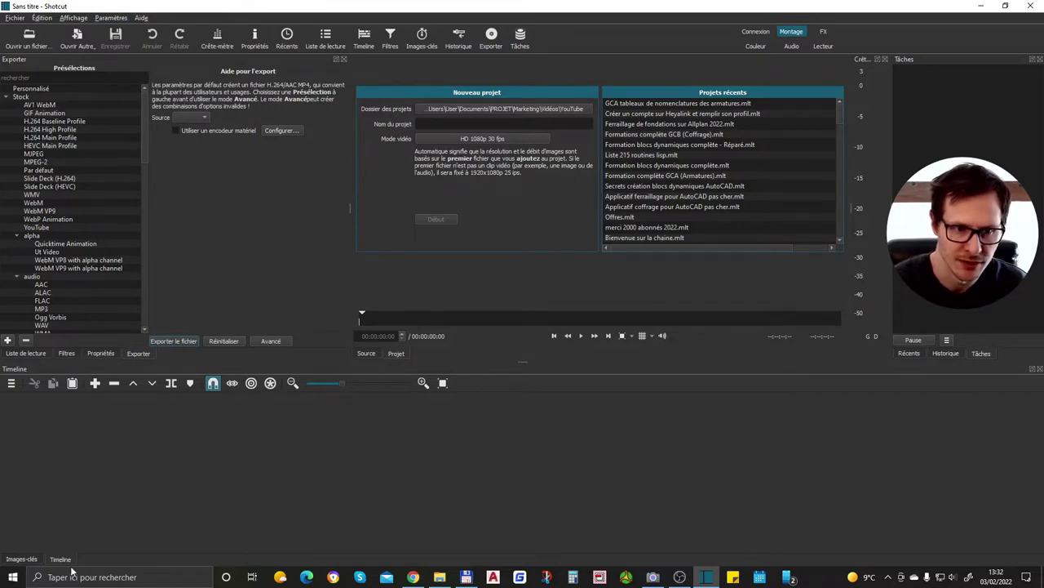
# Step: Try to switch the interface theme to Fusion Light, declining the restart
pyautogui.click(72, 18)
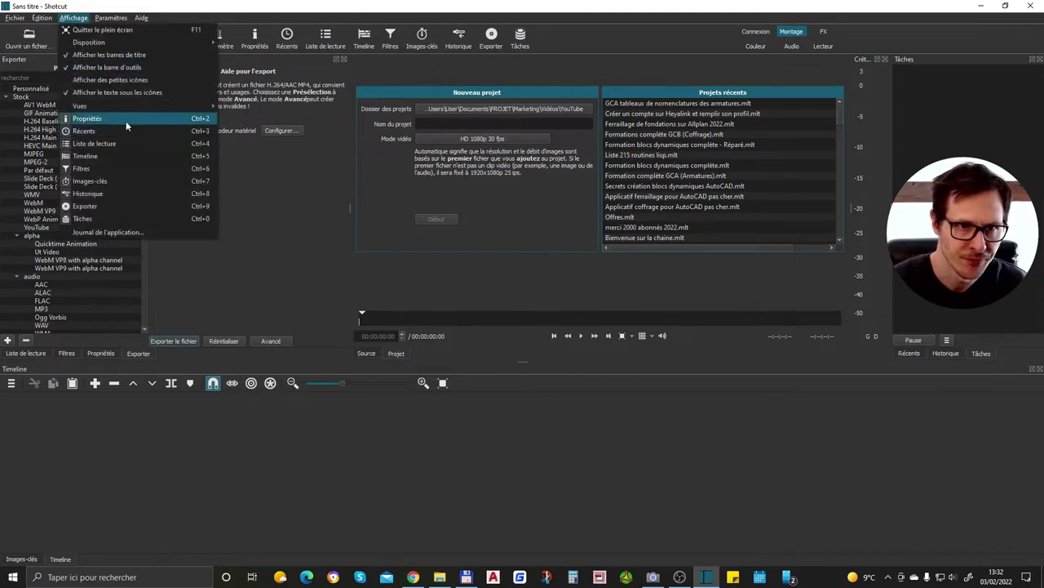
pyautogui.moveTo(114, 17)
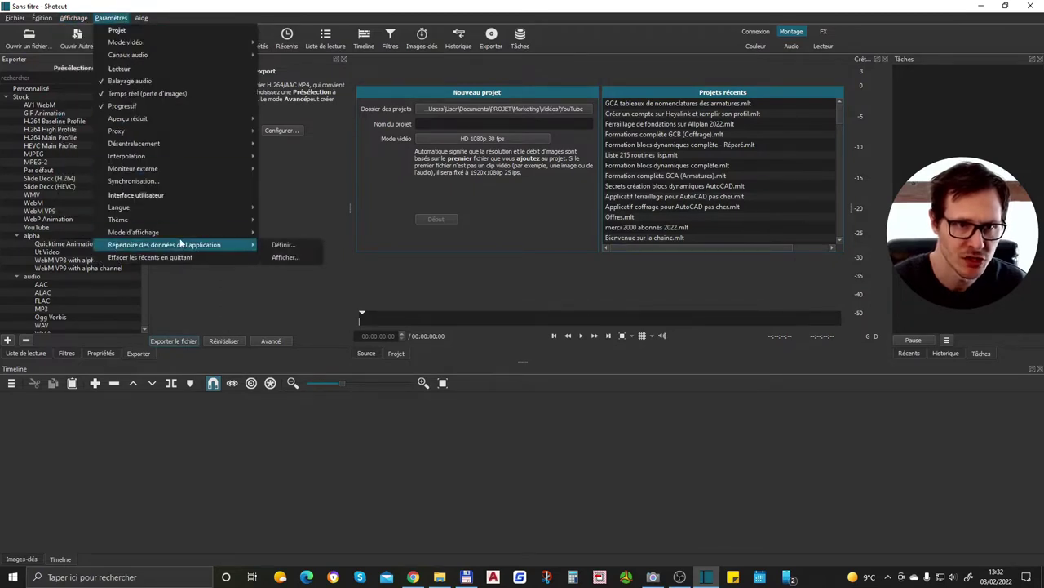
pyautogui.moveTo(177, 233)
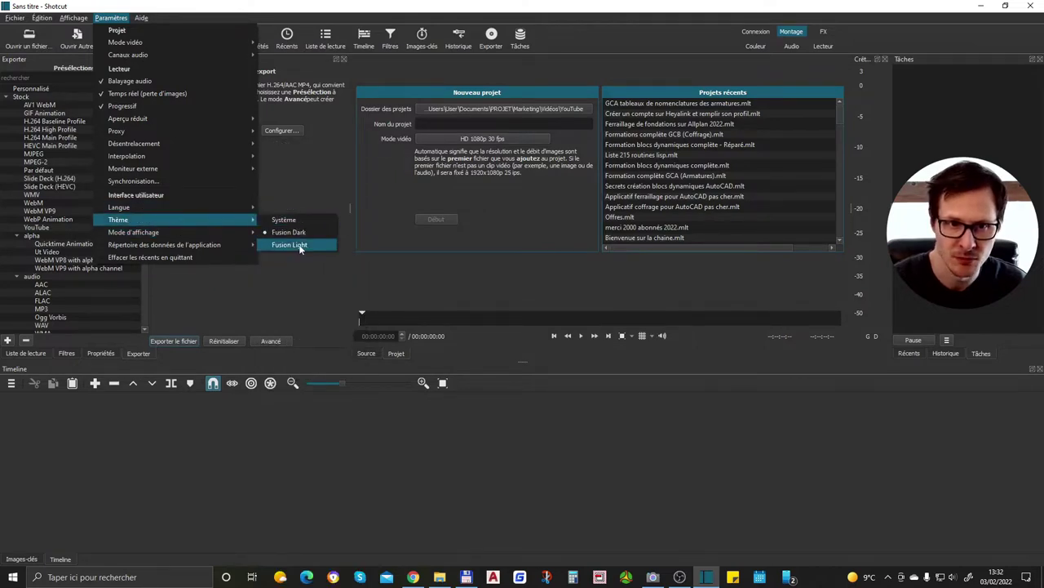
pyautogui.click(300, 246)
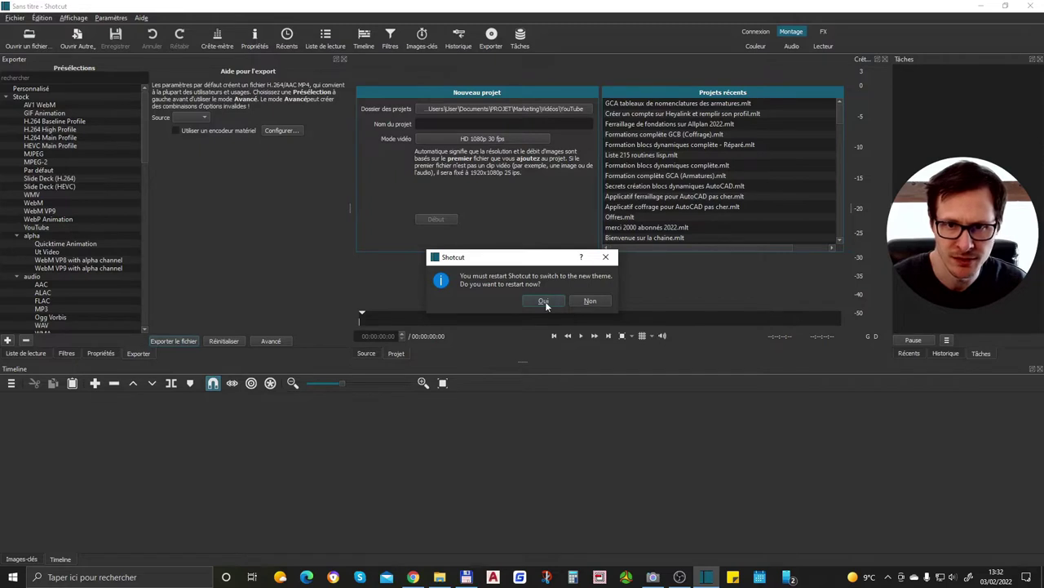
pyautogui.click(588, 302)
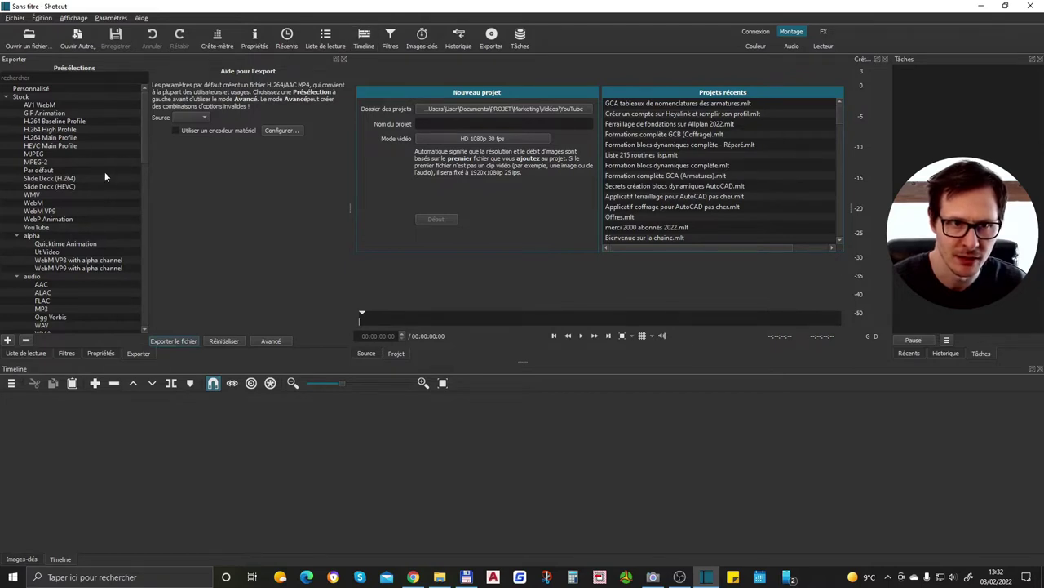
# Step: Show the filters, load the video Création d'objets dans Kazaplan (Kozikaza).mp4 from the file explorer, and pause its playback
pyautogui.click(72, 355)
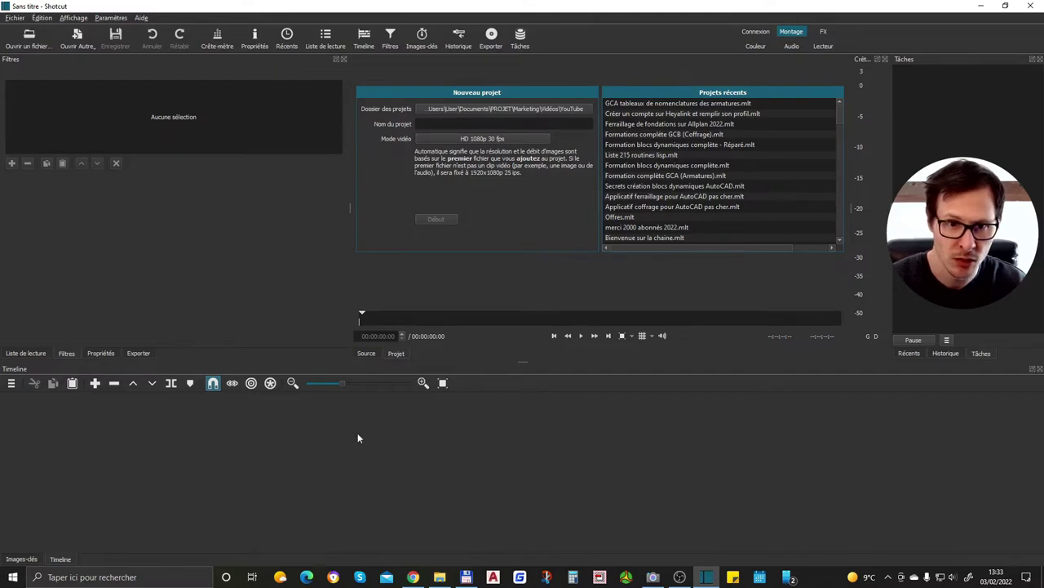
pyautogui.click(469, 576)
pyautogui.click(469, 576)
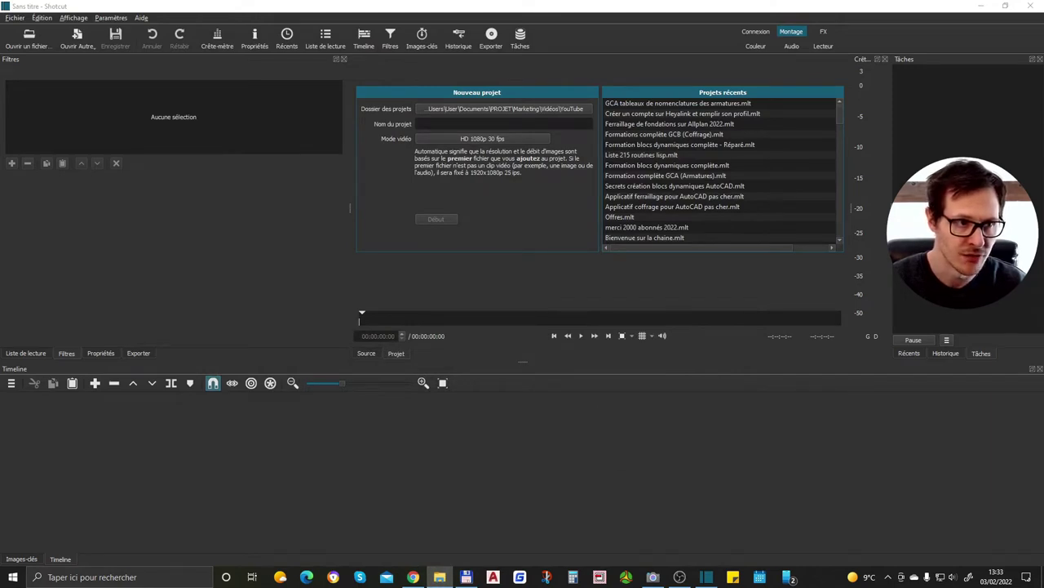
pyautogui.moveTo(1043, 172); pyautogui.dragTo(1020, 171)
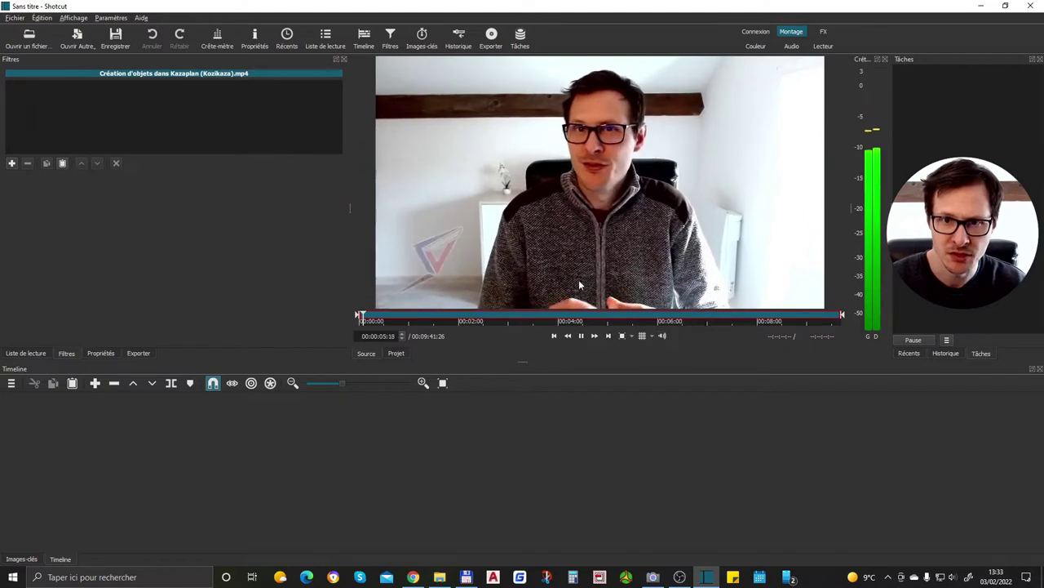
pyautogui.click(582, 336)
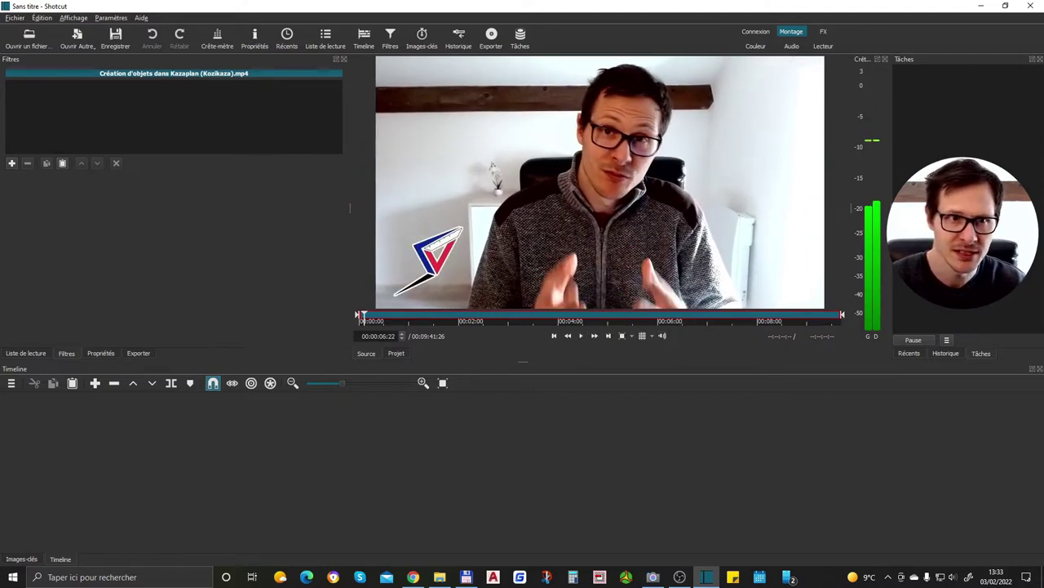
# Step: Look through the recent files, history and jobs, ending on the recent files list
pyautogui.click(917, 353)
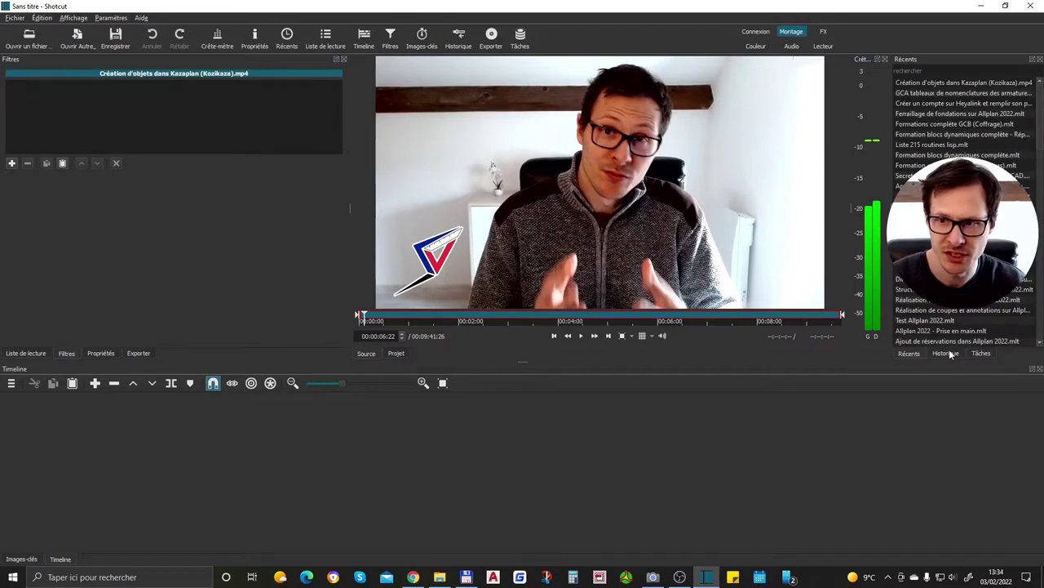
pyautogui.click(947, 353)
pyautogui.click(982, 353)
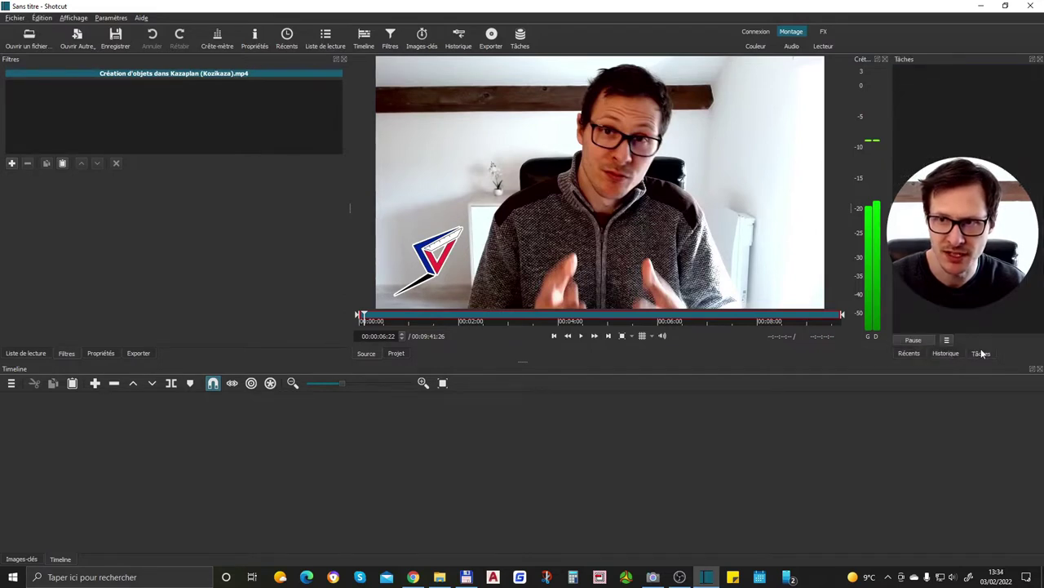
pyautogui.click(911, 354)
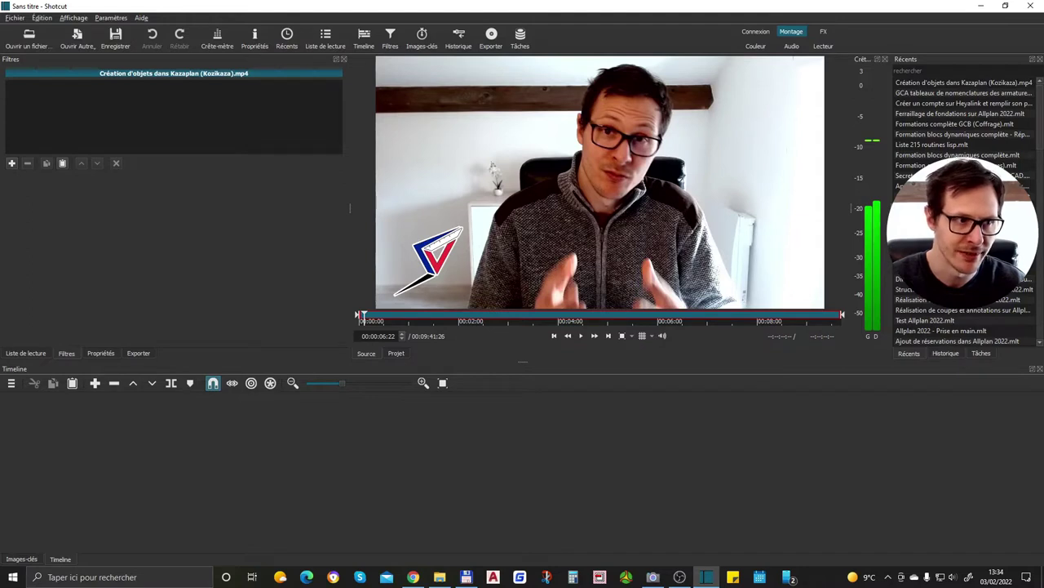
pyautogui.moveTo(624, 196); pyautogui.dragTo(930, 114)
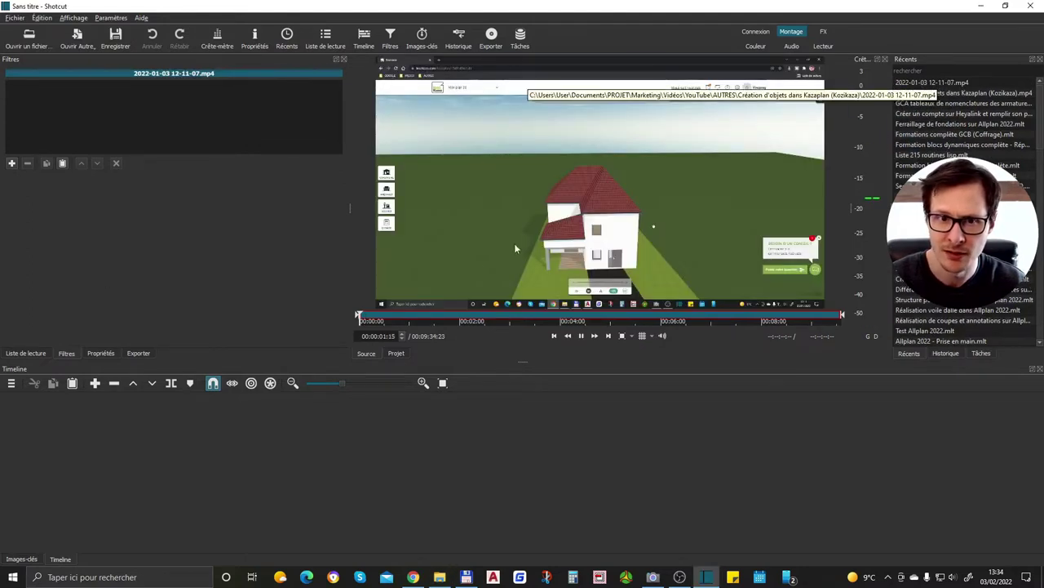
pyautogui.click(452, 320)
pyautogui.click(613, 320)
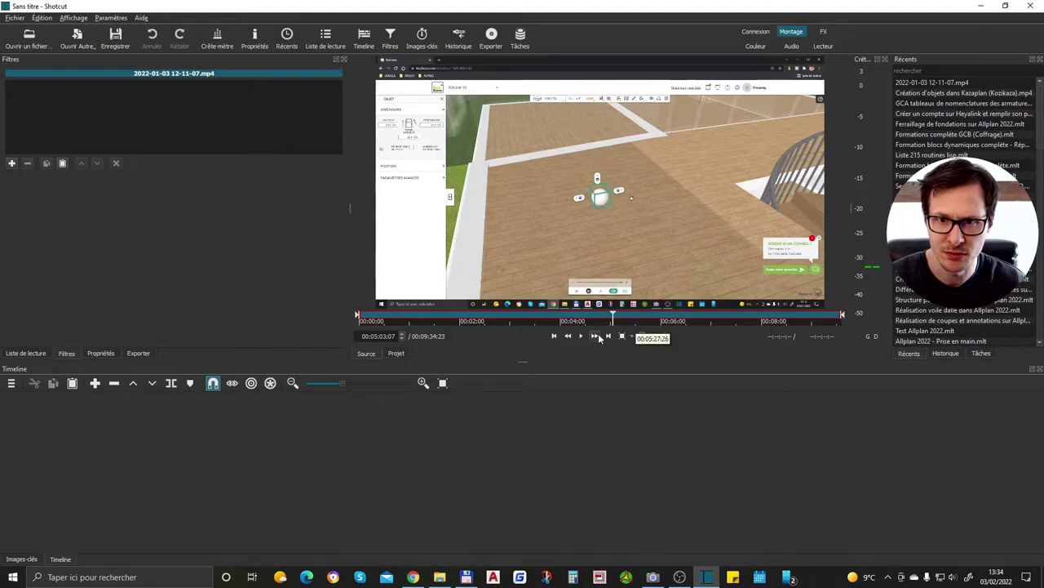
pyautogui.click(671, 321)
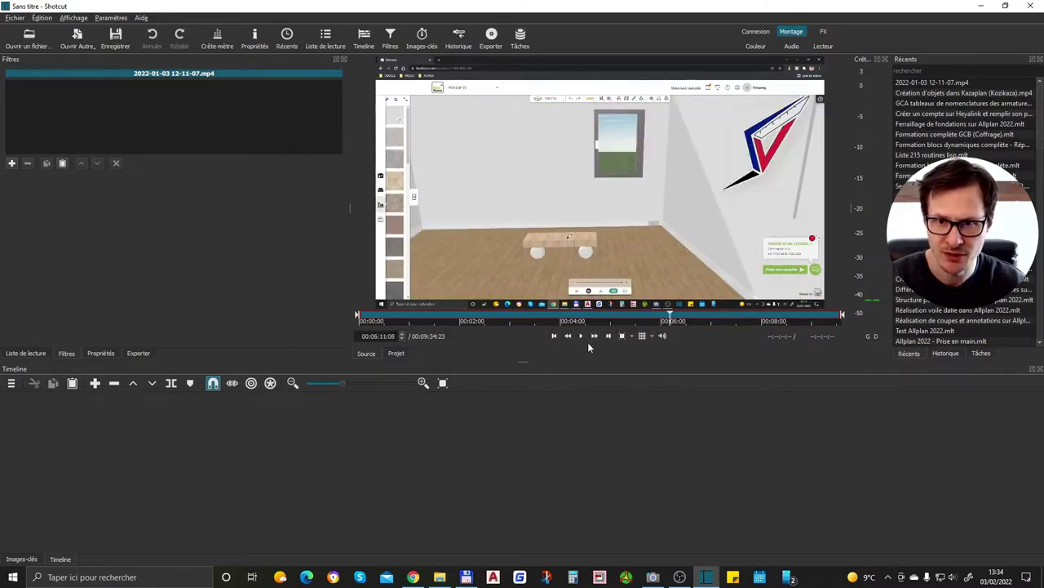
pyautogui.click(581, 336)
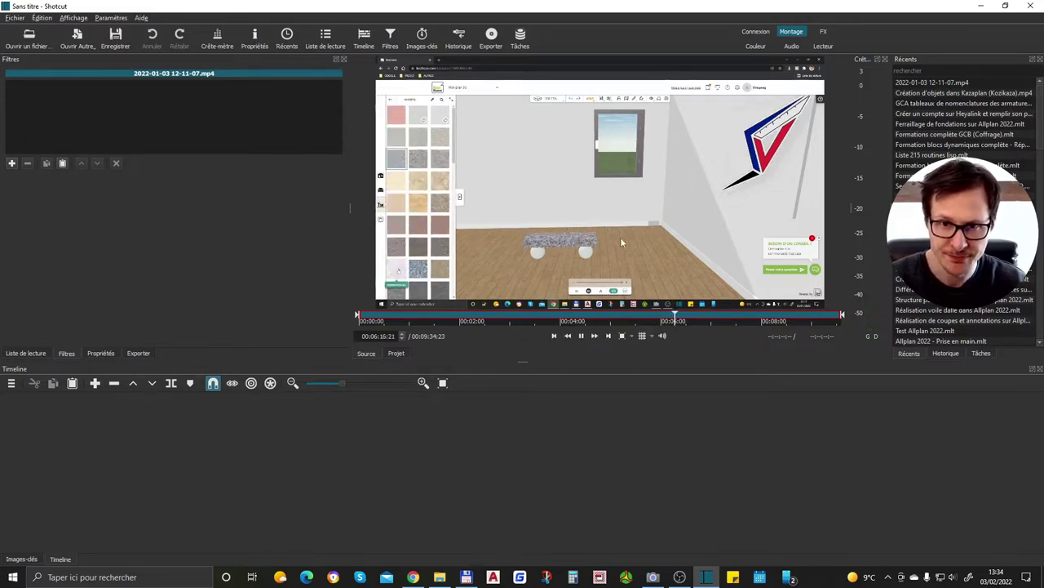
pyautogui.click(582, 335)
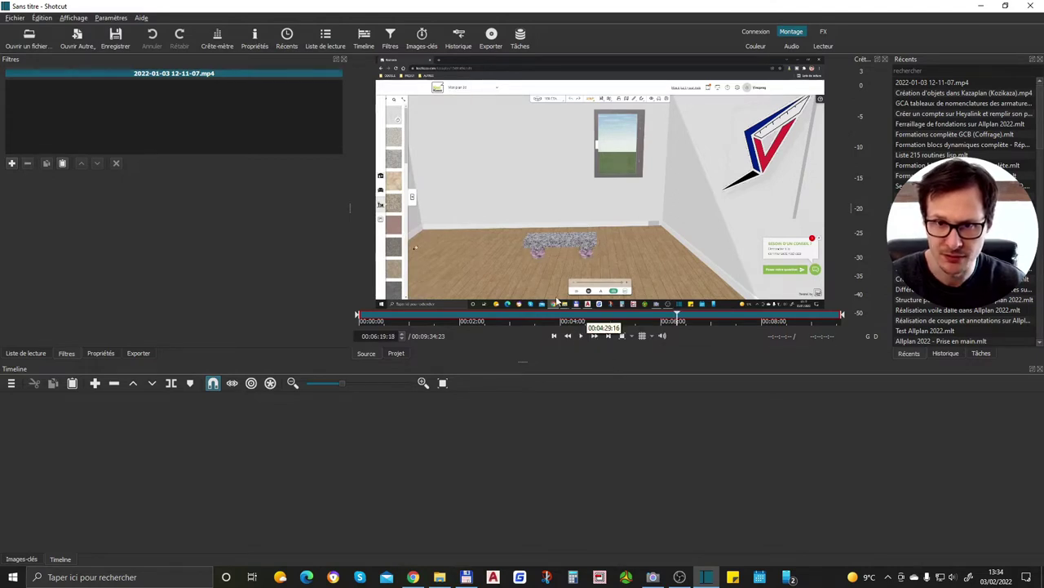
pyautogui.click(706, 317)
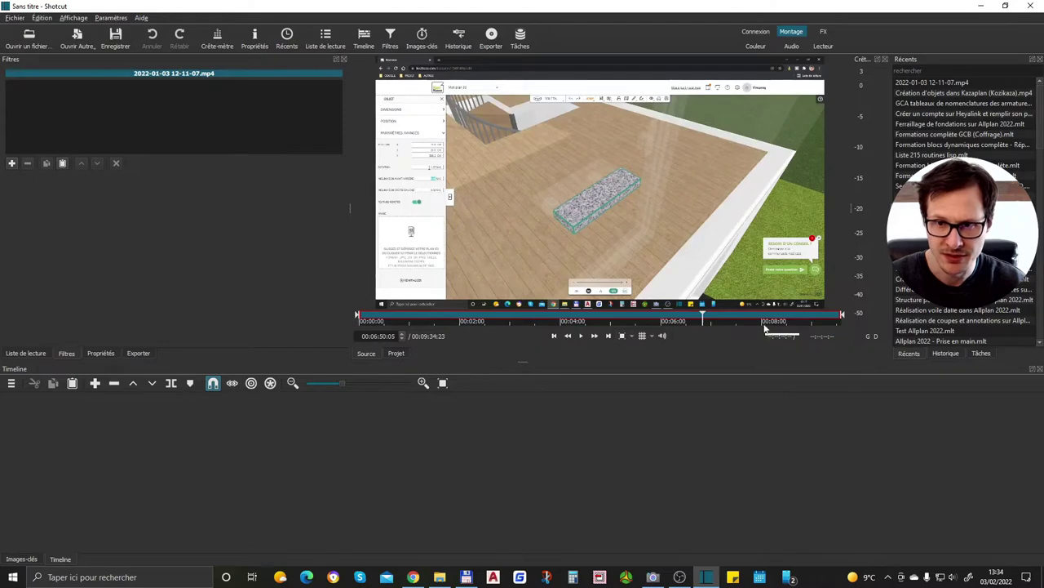
pyautogui.click(743, 317)
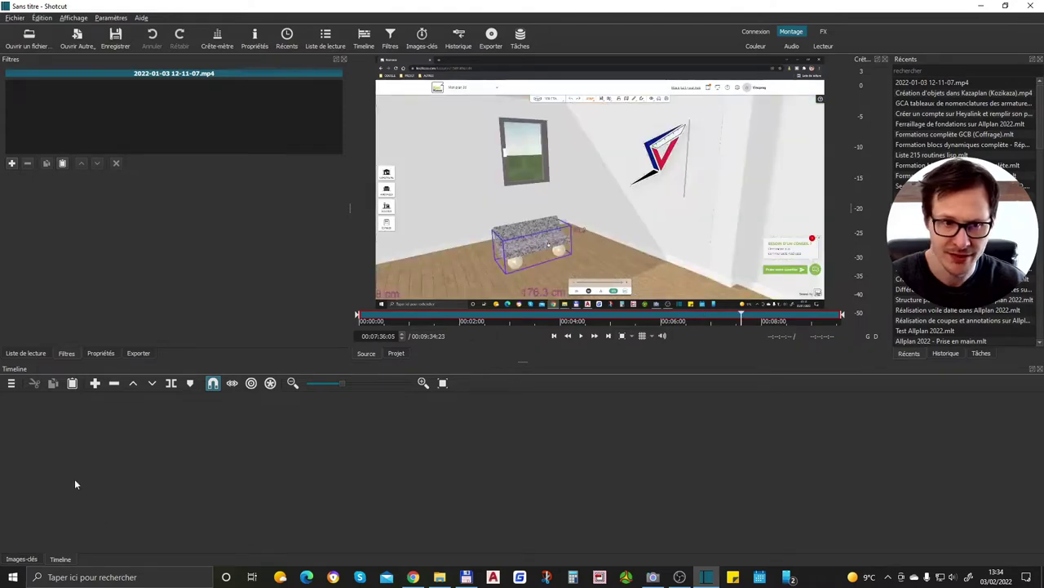
pyautogui.click(14, 384)
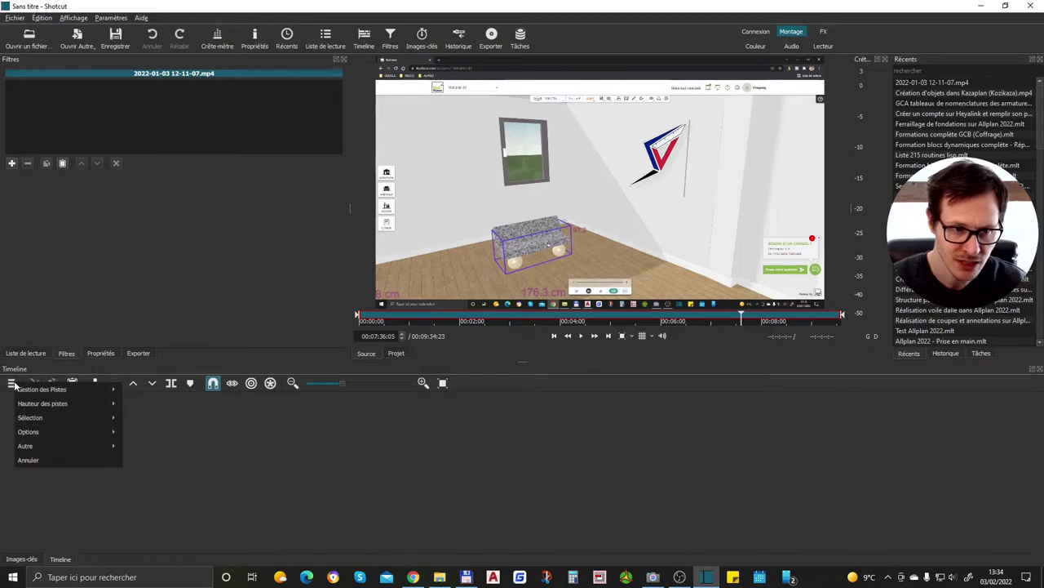
pyautogui.moveTo(62, 404)
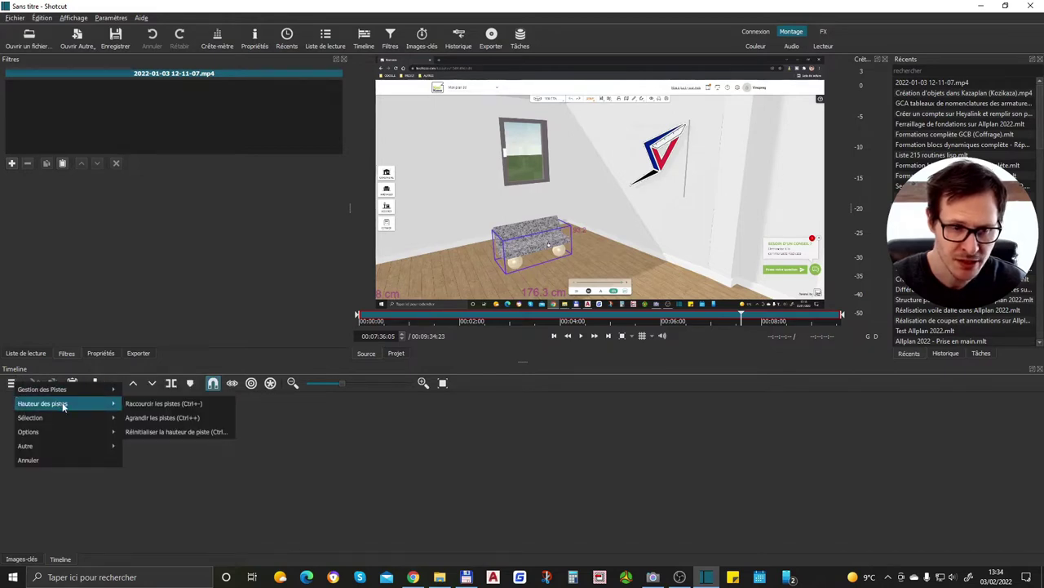
pyautogui.moveTo(64, 429)
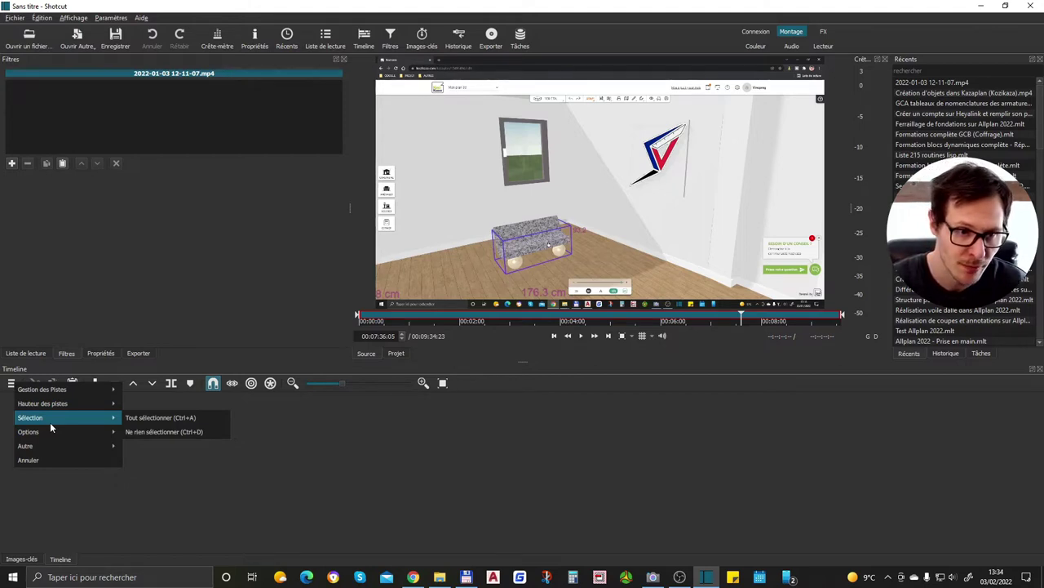
pyautogui.click(98, 457)
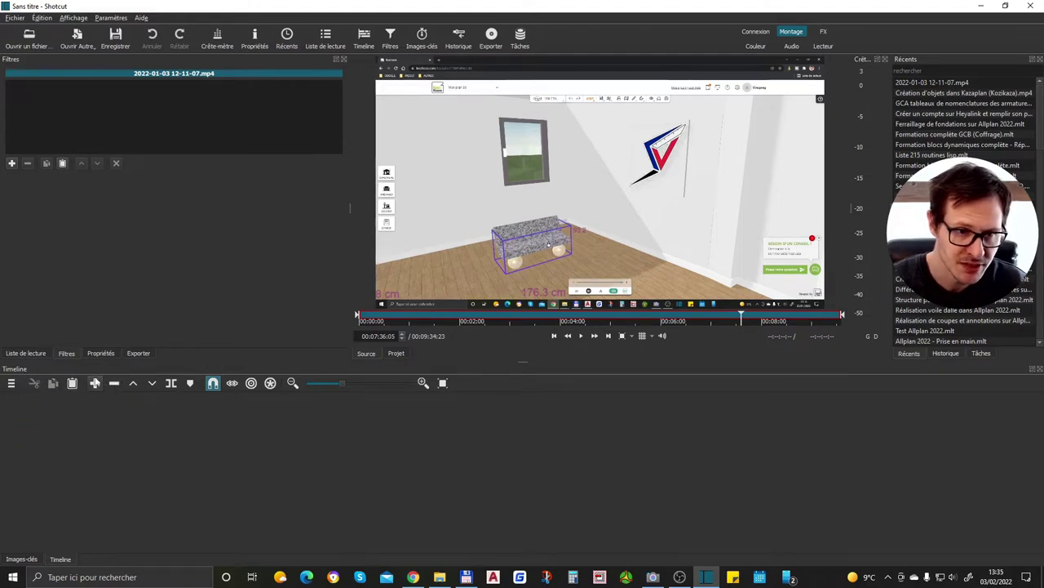
pyautogui.click(936, 84)
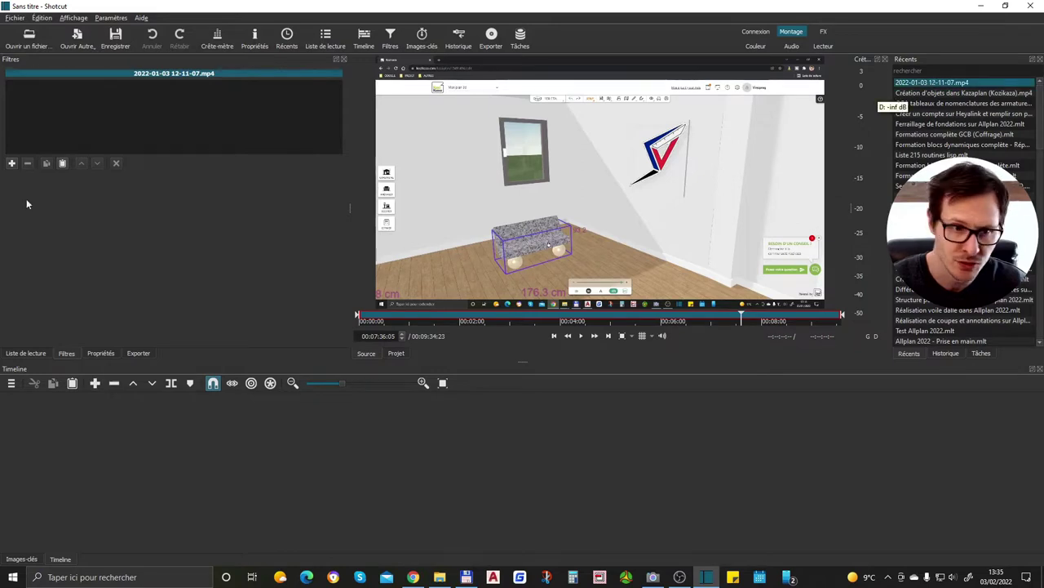
pyautogui.click(96, 384)
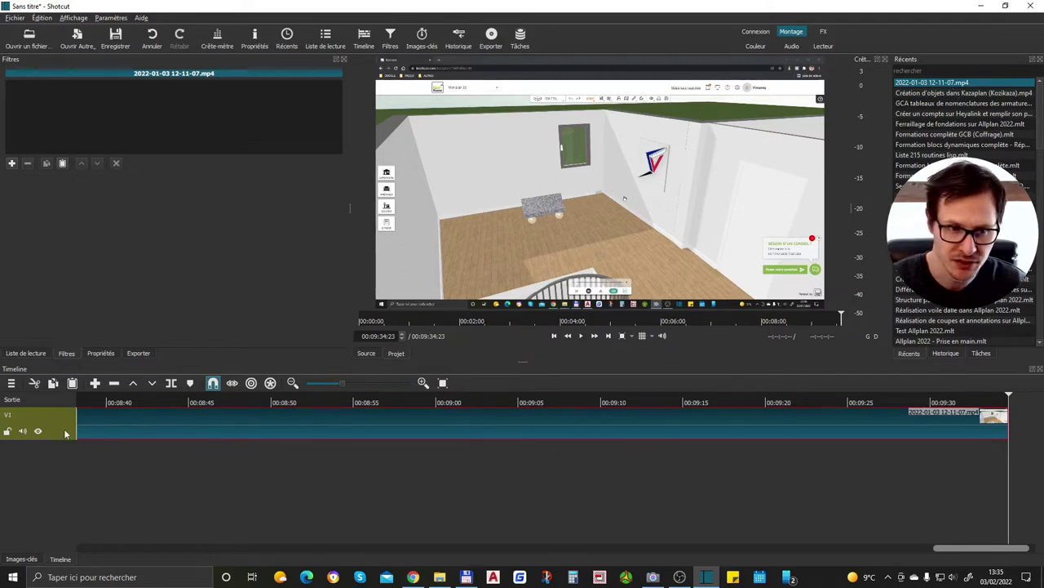
pyautogui.doubleClick(10, 416)
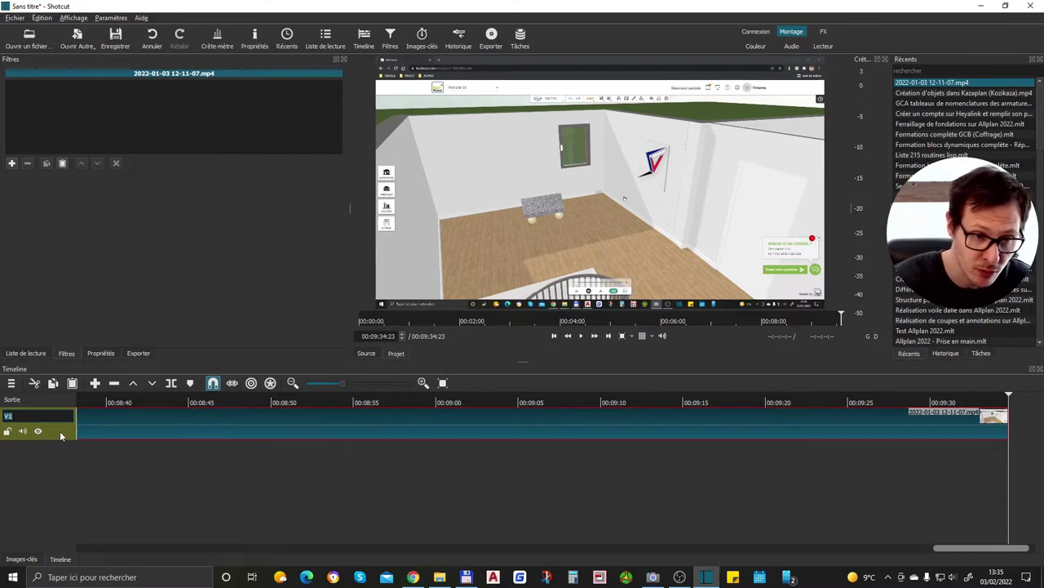
pyautogui.write('vidéo')
pyautogui.press('Return')
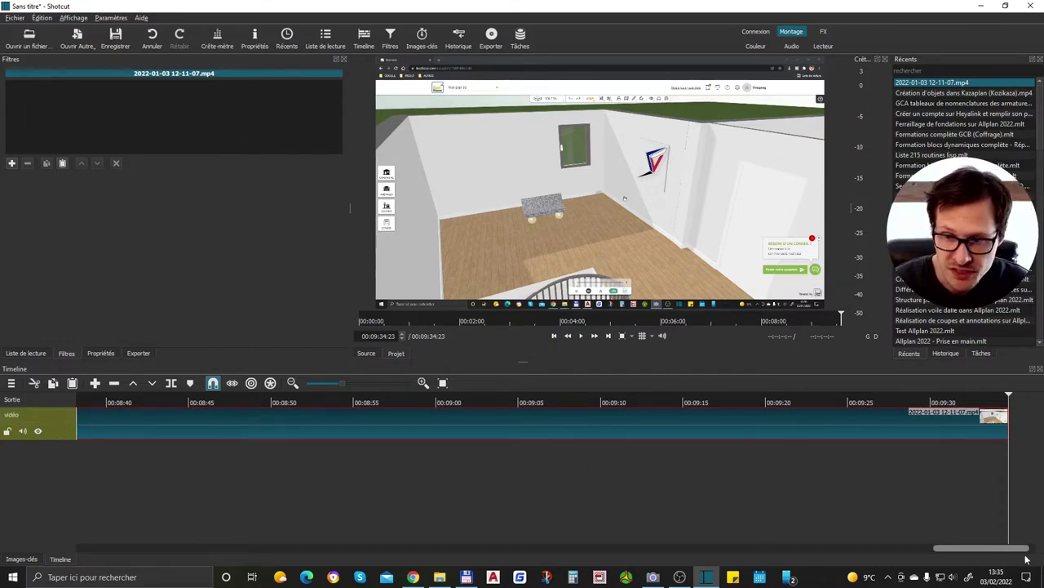
# Step: Zoom the timeline out until the whole clip on the vidéo track fits, and go to the clip's beginning
pyautogui.click(292, 383)
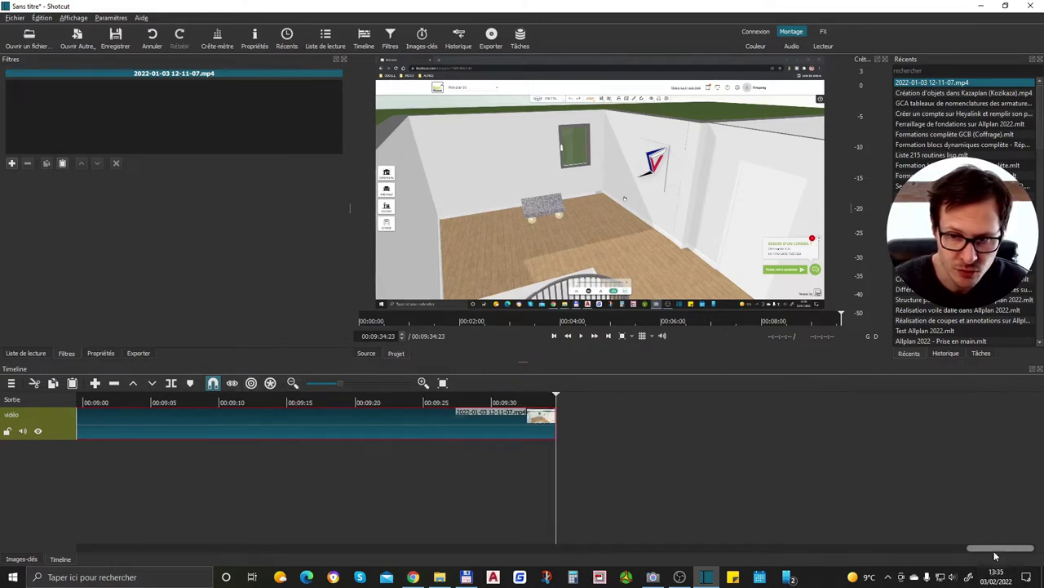
pyautogui.moveTo(994, 553); pyautogui.dragTo(37, 543)
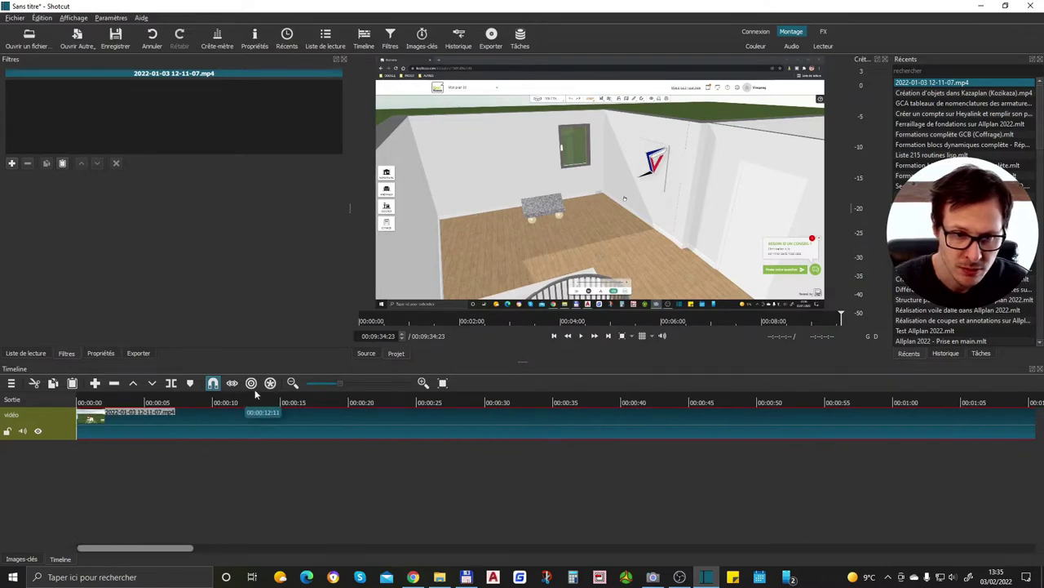
pyautogui.click(292, 382)
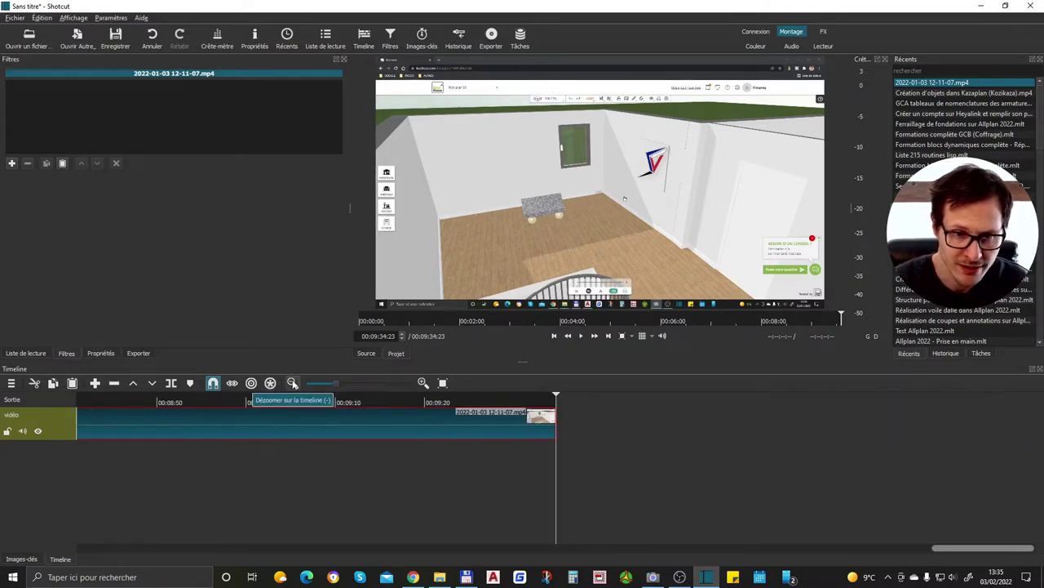
pyautogui.scroll(10, 175, 453)
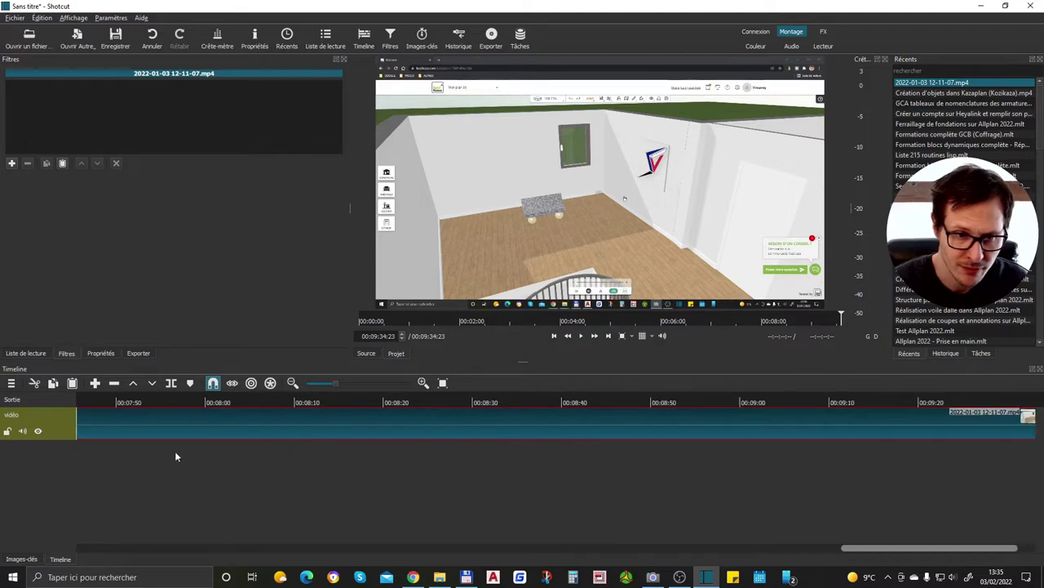
pyautogui.scroll(3, 167, 465)
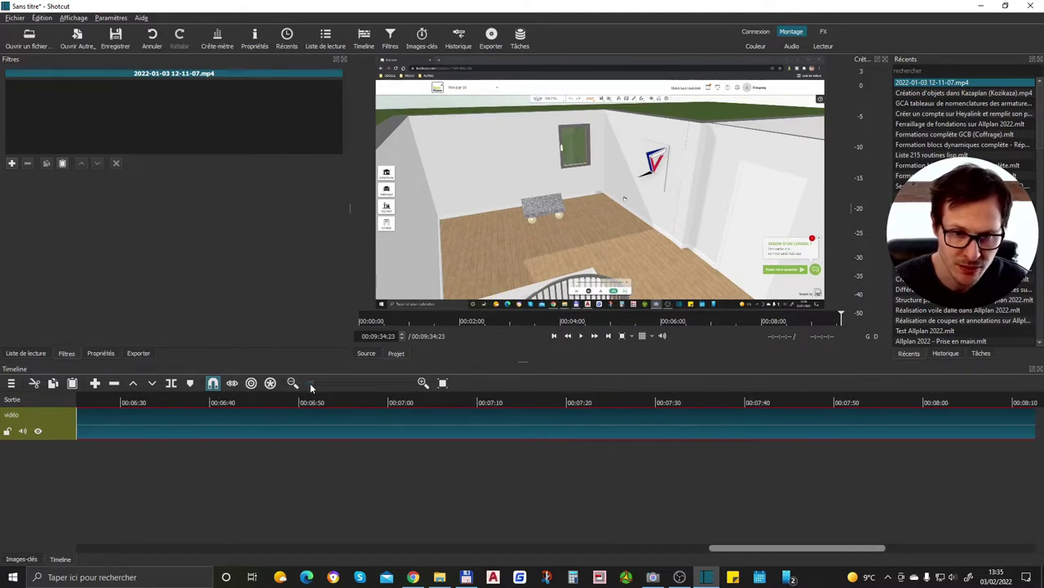
pyautogui.scroll(-3, 316, 389)
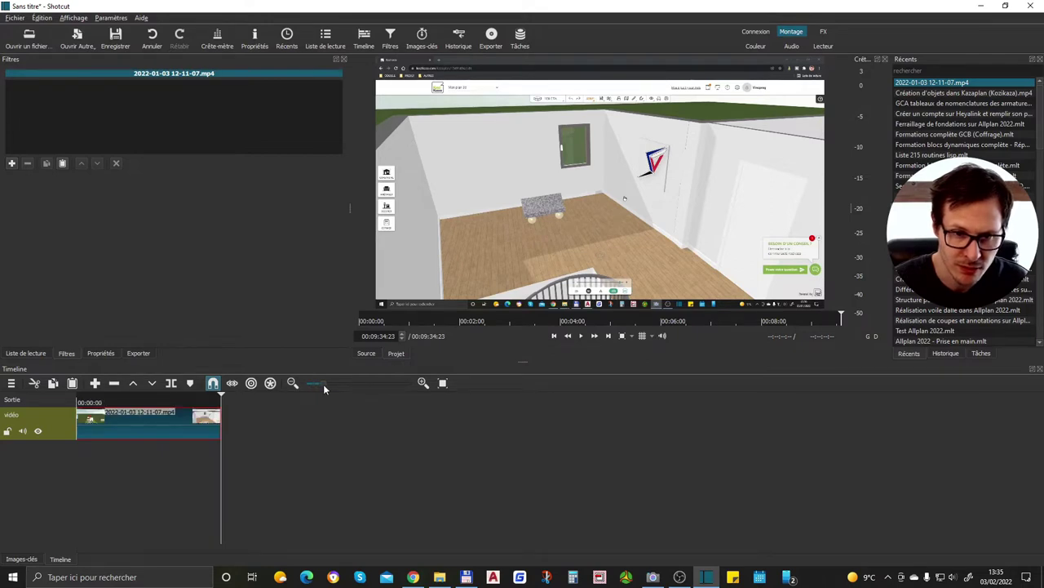
pyautogui.click(323, 383)
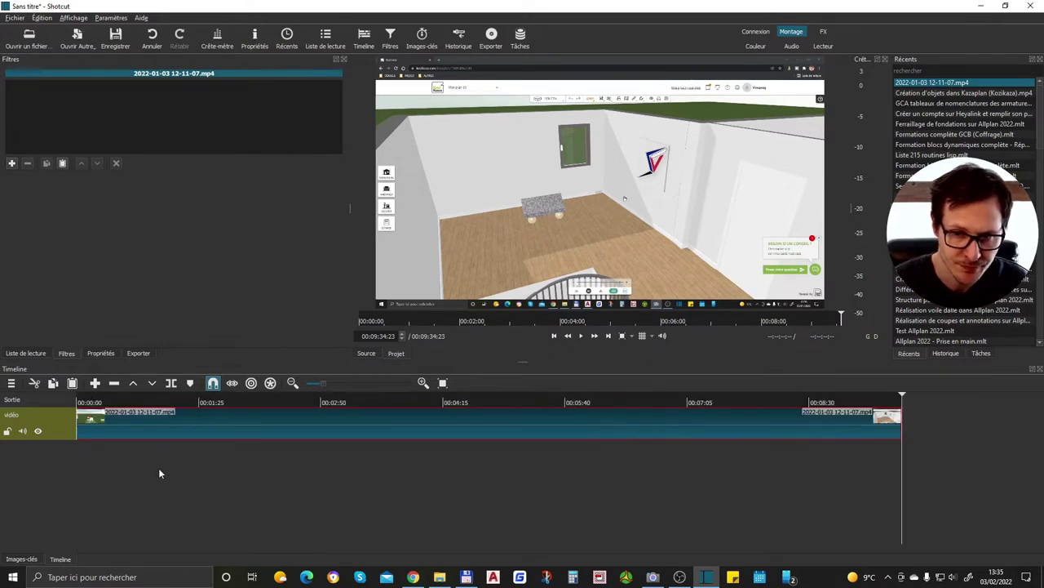
pyautogui.moveTo(96, 406); pyautogui.dragTo(80, 403)
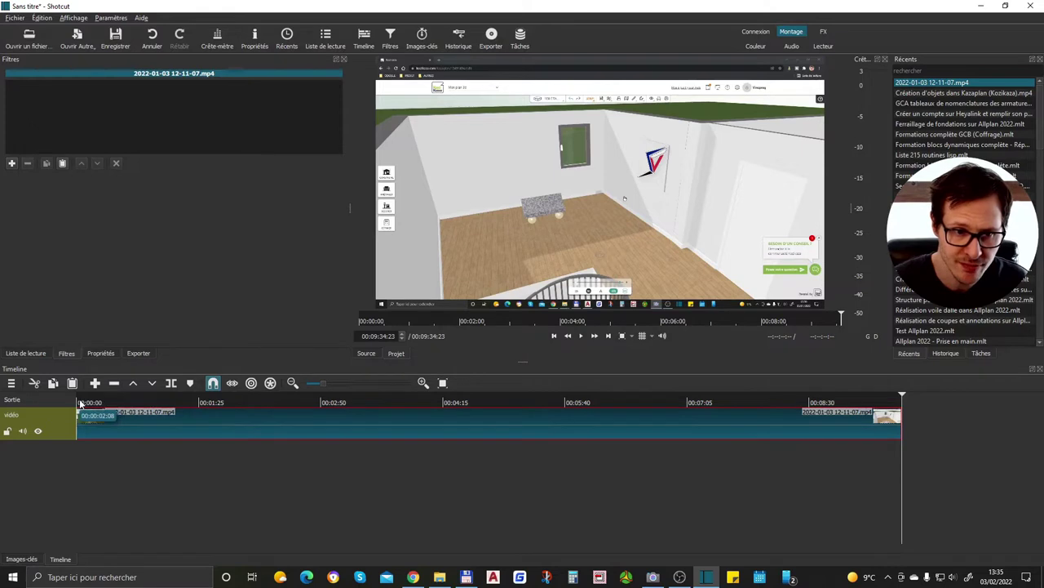
# Step: Find the first cut point on the vidéo track and split the clip at 00:02:12:14
pyautogui.click(217, 402)
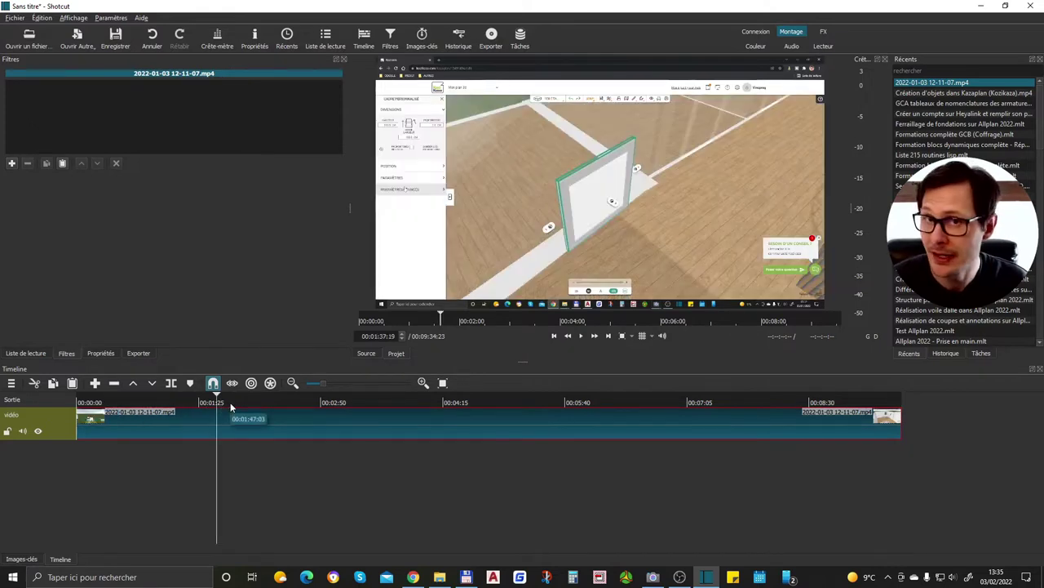
pyautogui.click(298, 402)
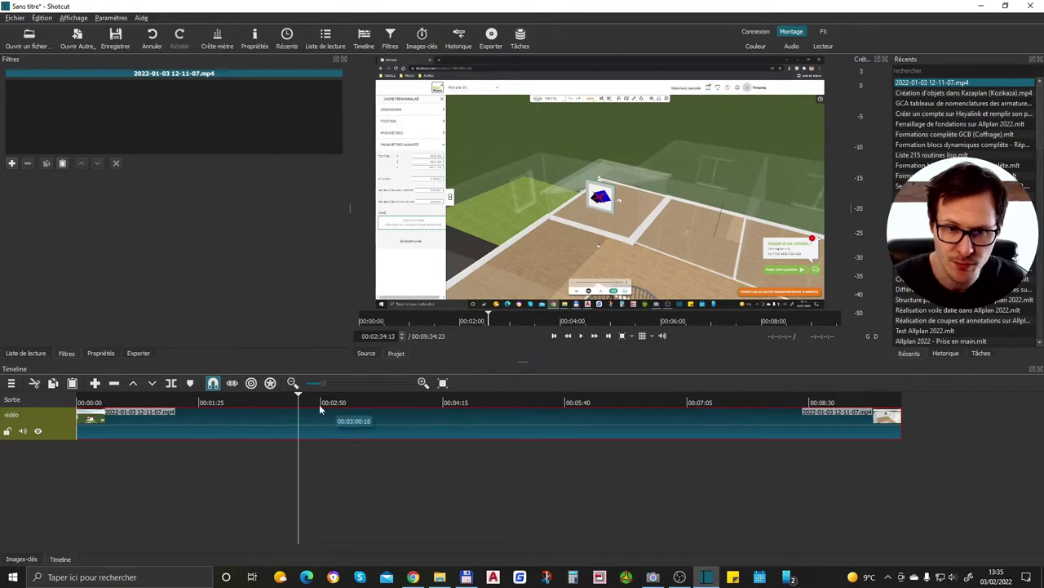
pyautogui.click(243, 400)
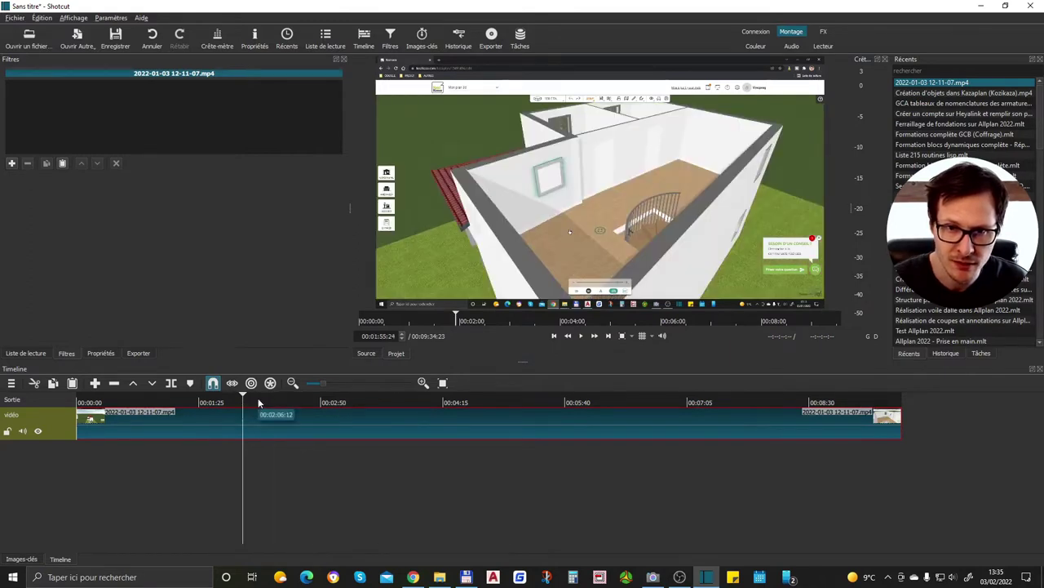
pyautogui.click(258, 399)
pyautogui.click(266, 399)
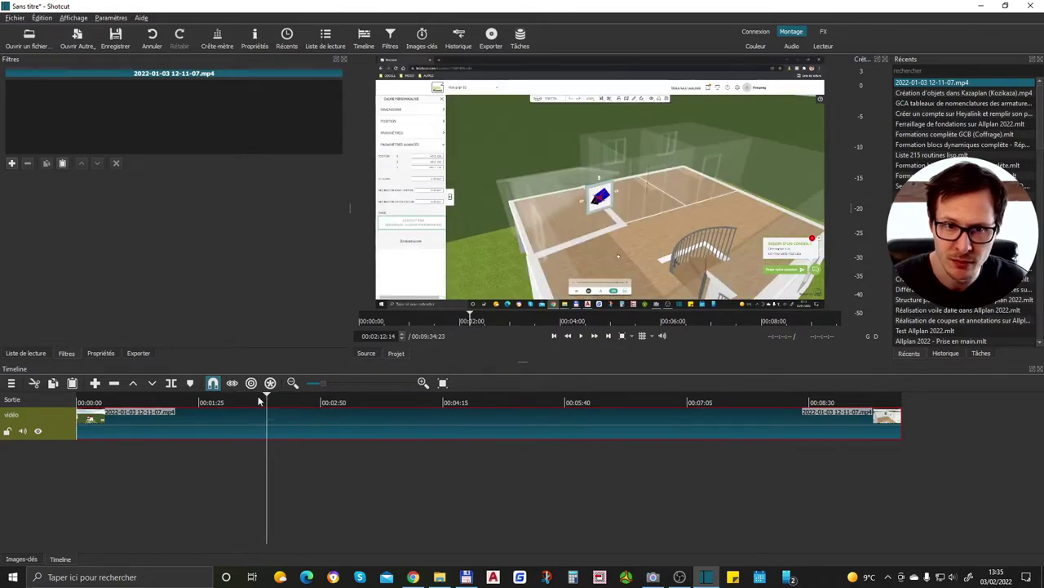
pyautogui.click(172, 382)
# Step: Find the second cut point in the remaining part of the clip and split it at 00:03:59:06
pyautogui.click(315, 400)
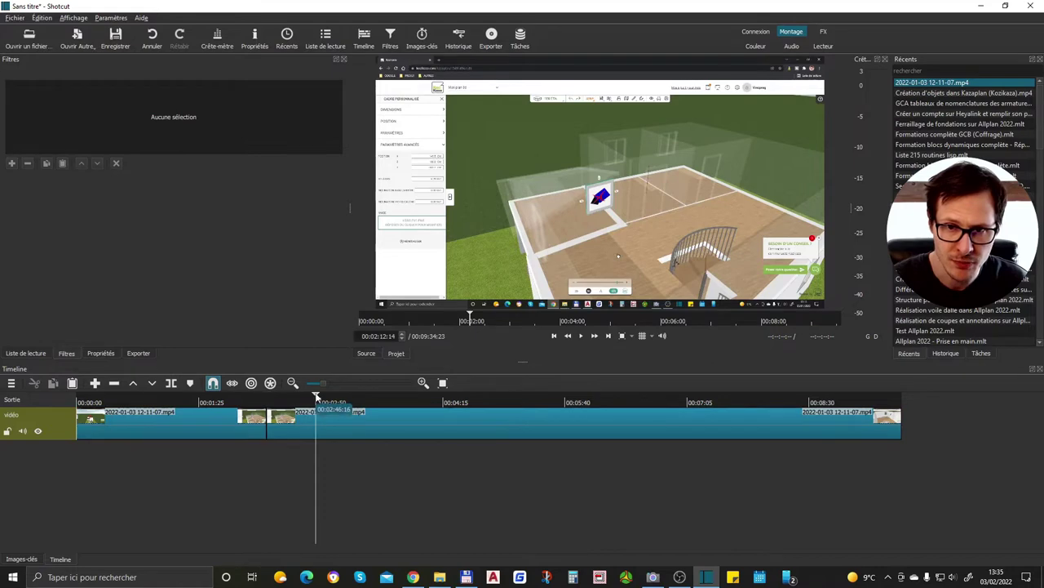
pyautogui.click(361, 400)
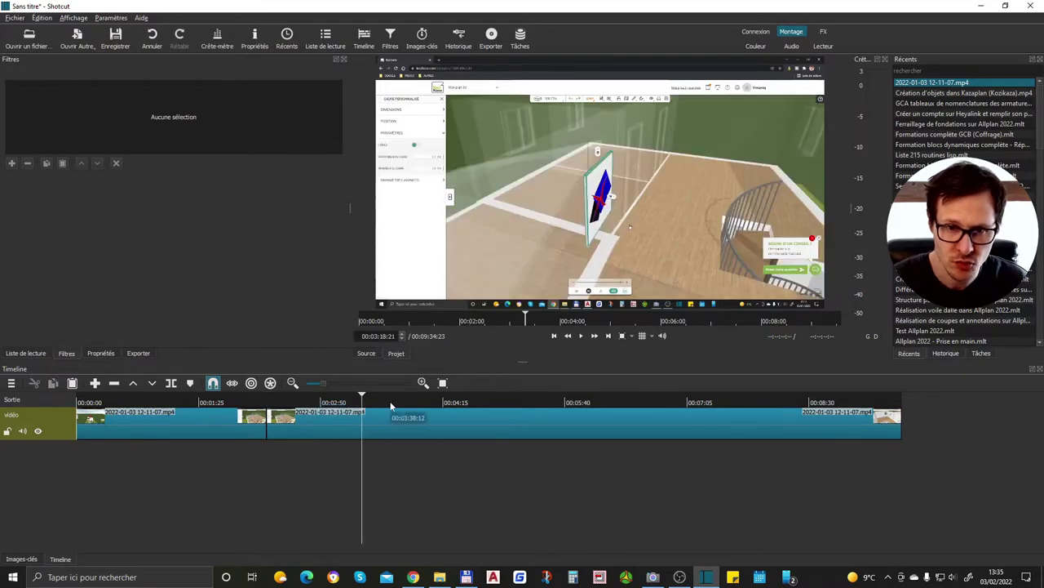
pyautogui.click(390, 400)
pyautogui.click(421, 400)
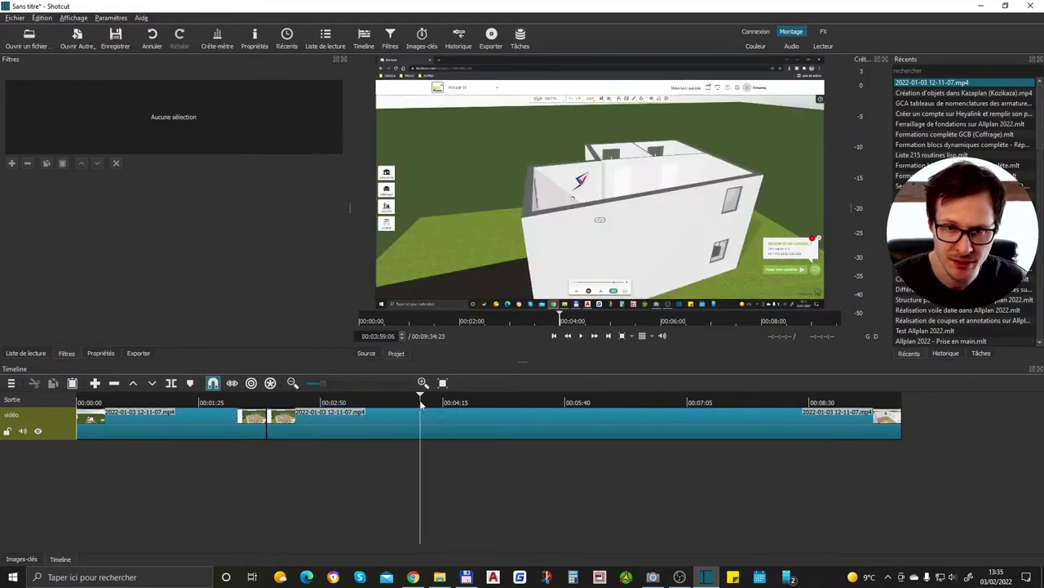
pyautogui.click(391, 429)
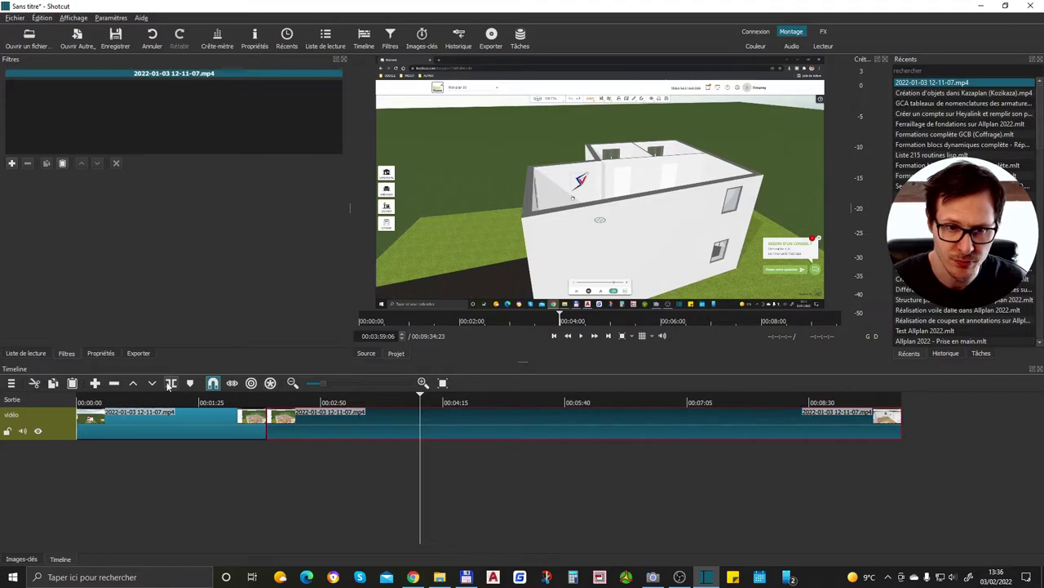
pyautogui.click(172, 382)
# Step: Delete the middle segment on the vidéo track and move the last segment against the first to close the gap
pyautogui.click(365, 426)
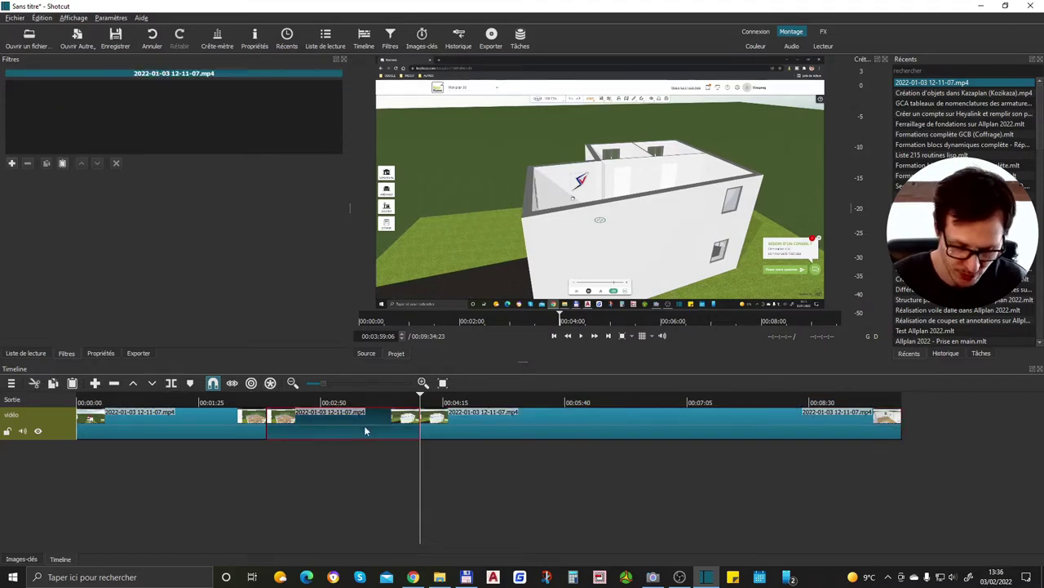
pyautogui.press('BackSpace')
pyautogui.click(483, 423)
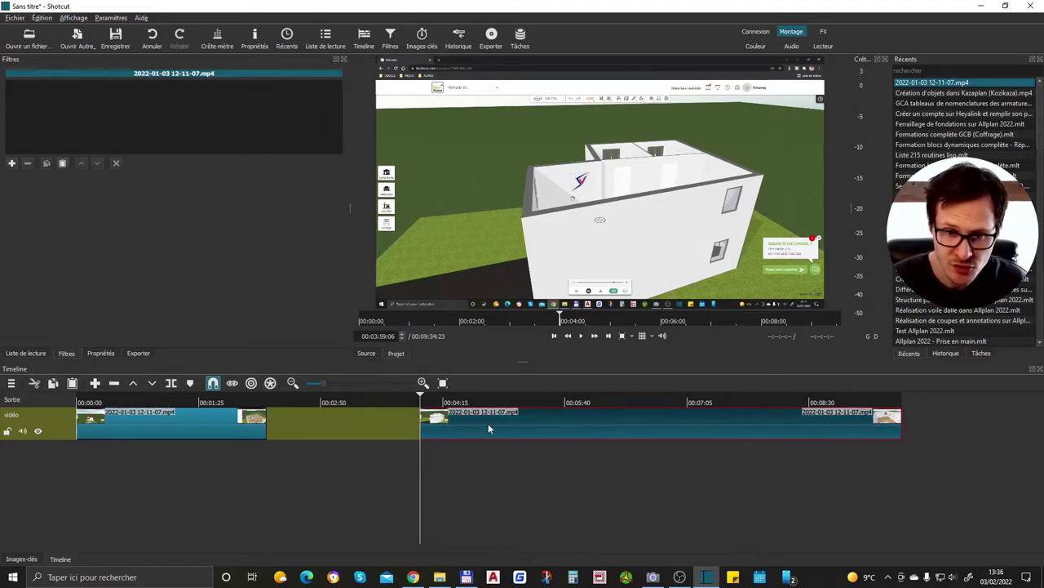
pyautogui.moveTo(506, 423); pyautogui.dragTo(353, 419)
# Step: Play the edited sequence across the join between the two segments on the vidéo track
pyautogui.click(263, 402)
pyautogui.press('space')
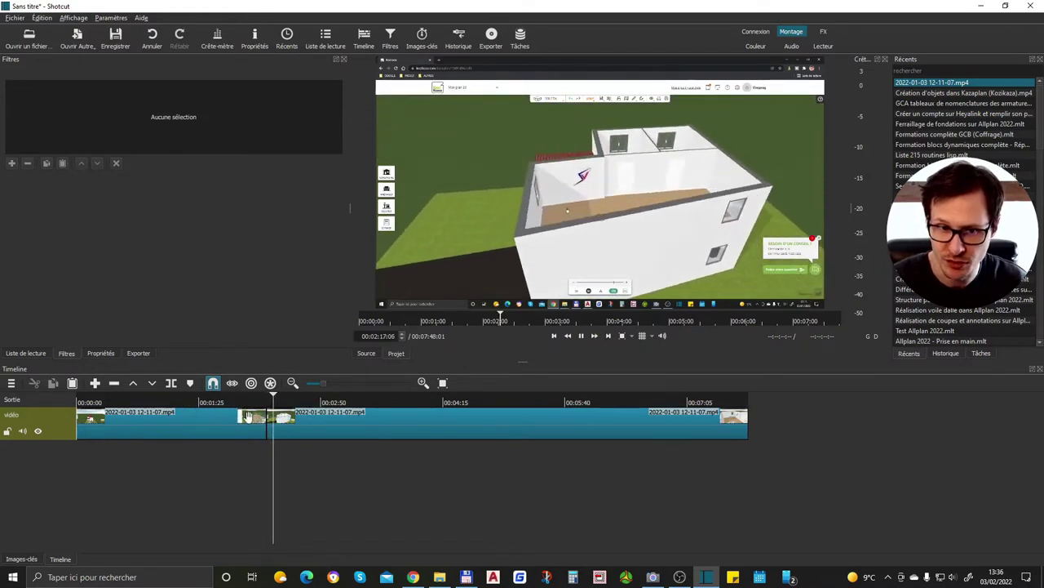
pyautogui.press('space')
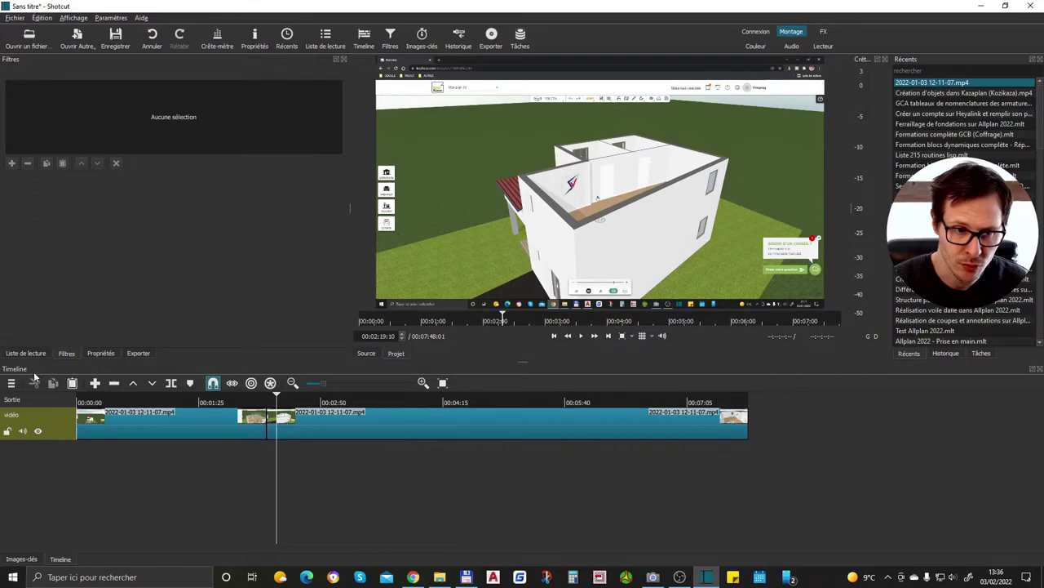
# Step: Add a second video track to the timeline and name it autre vidéo
pyautogui.click(11, 383)
pyautogui.moveTo(72, 393)
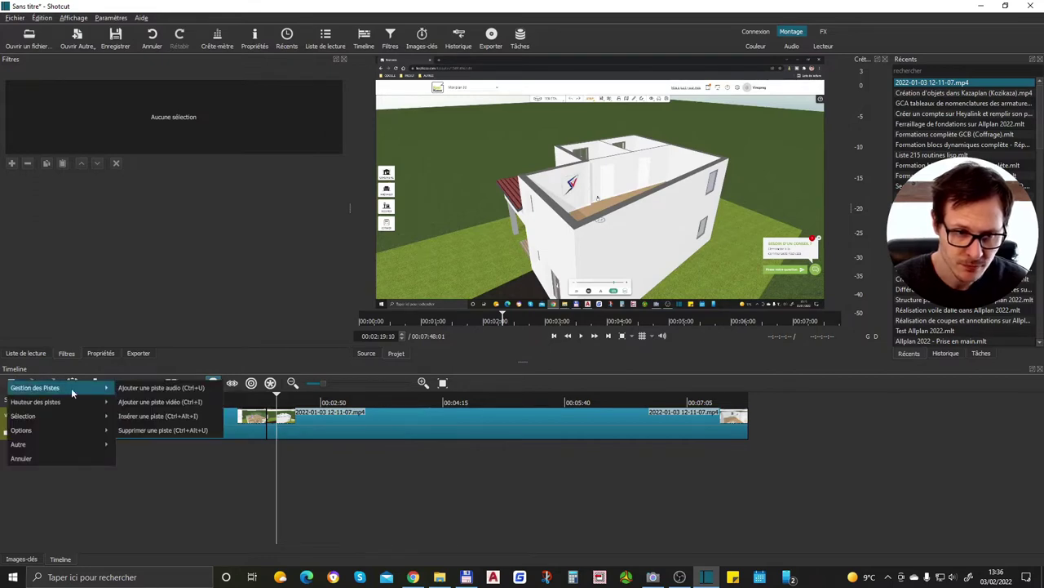
pyautogui.click(182, 405)
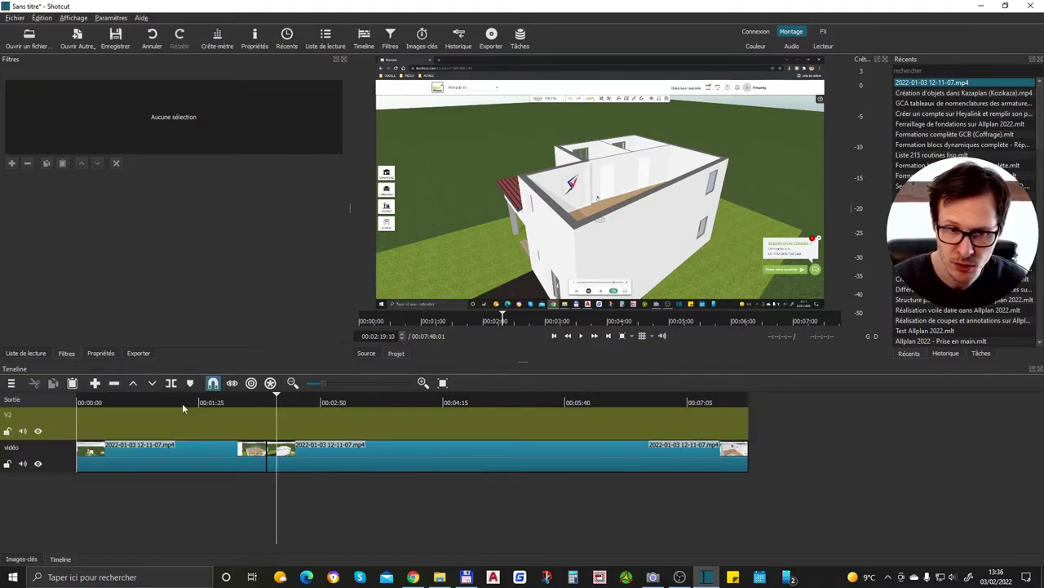
pyautogui.click(9, 418)
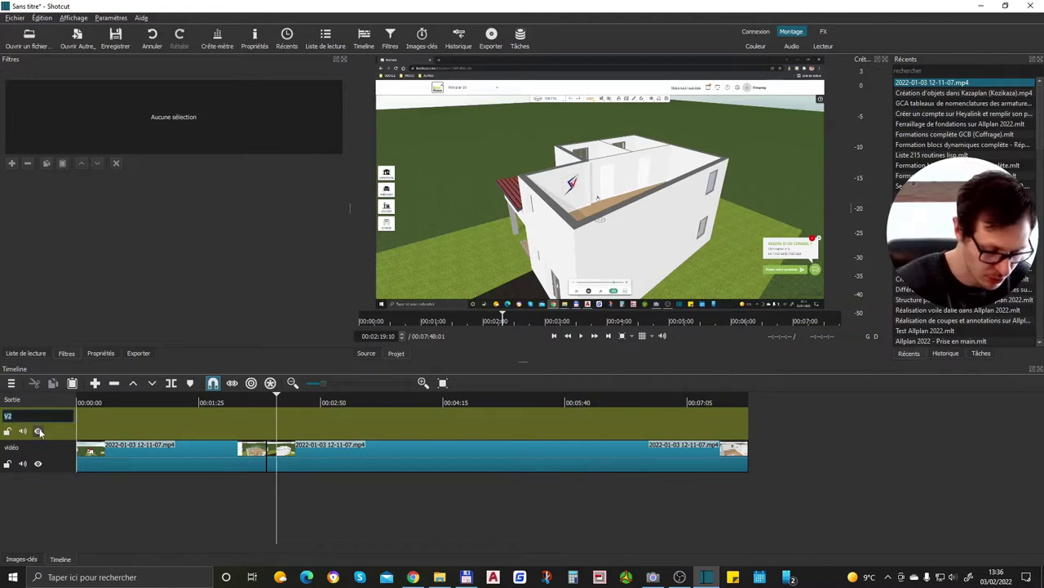
pyautogui.write('inf')
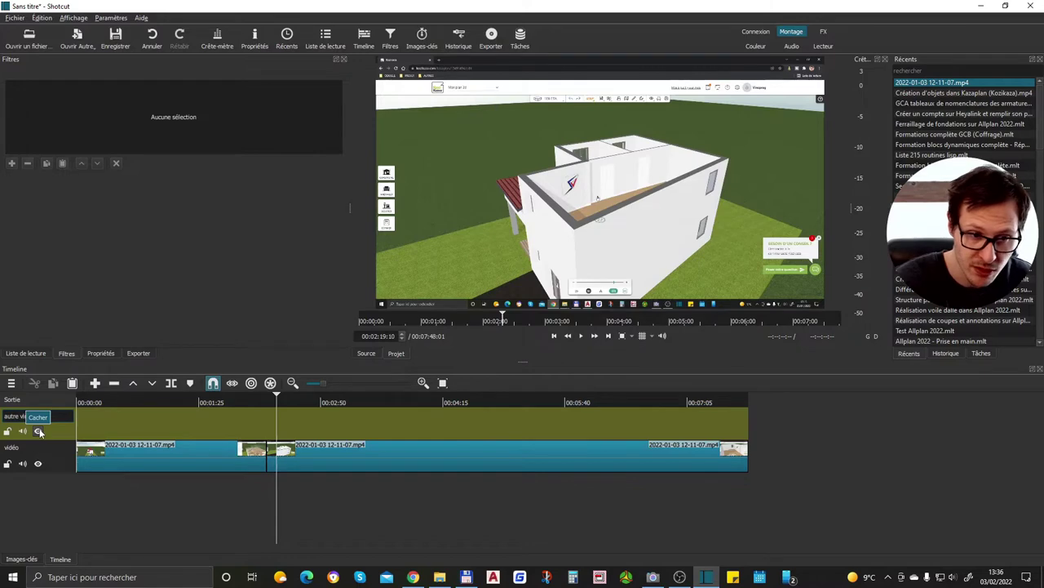
pyautogui.press('Return')
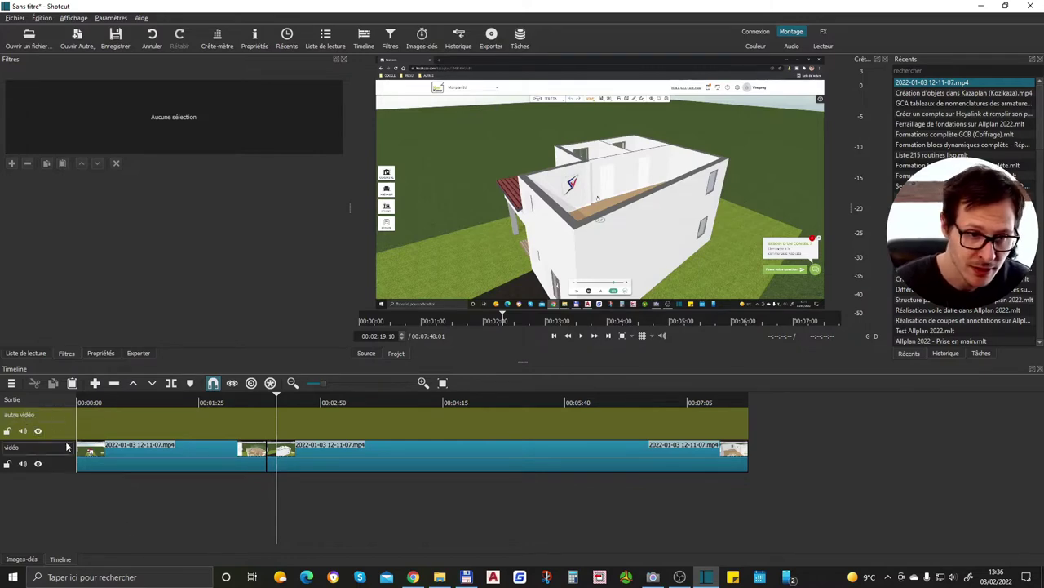
# Step: Add an audio track to the timeline and name it son
pyautogui.click(11, 383)
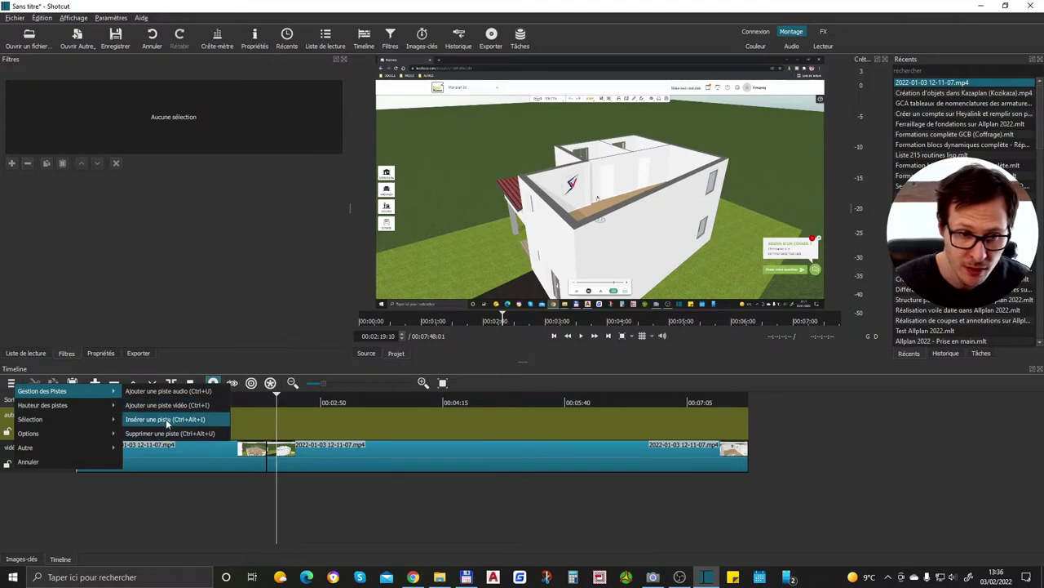
pyautogui.click(169, 403)
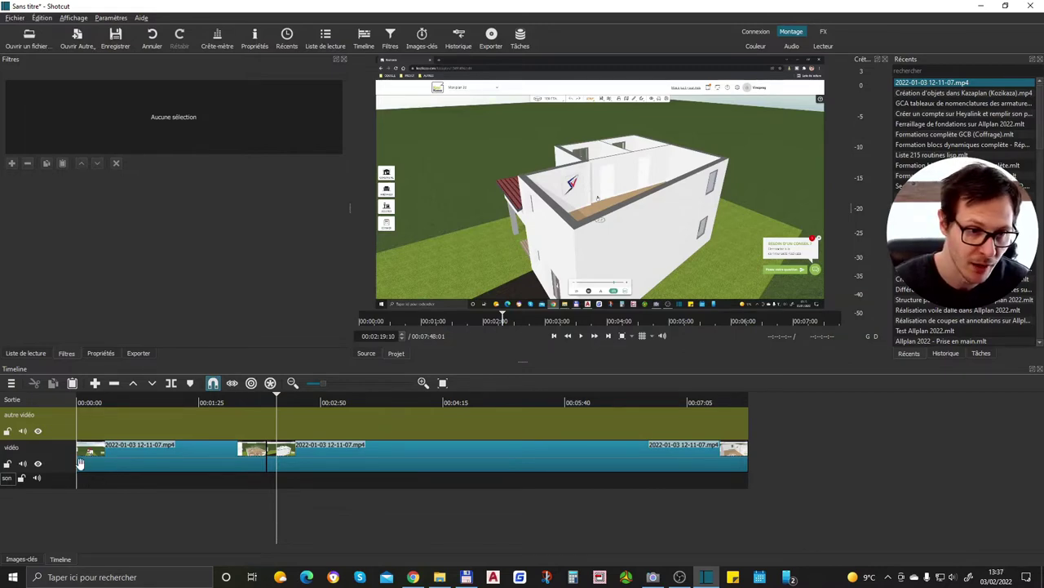
pyautogui.click(98, 417)
pyautogui.moveTo(1008, 94); pyautogui.dragTo(155, 425)
pyautogui.click(151, 415)
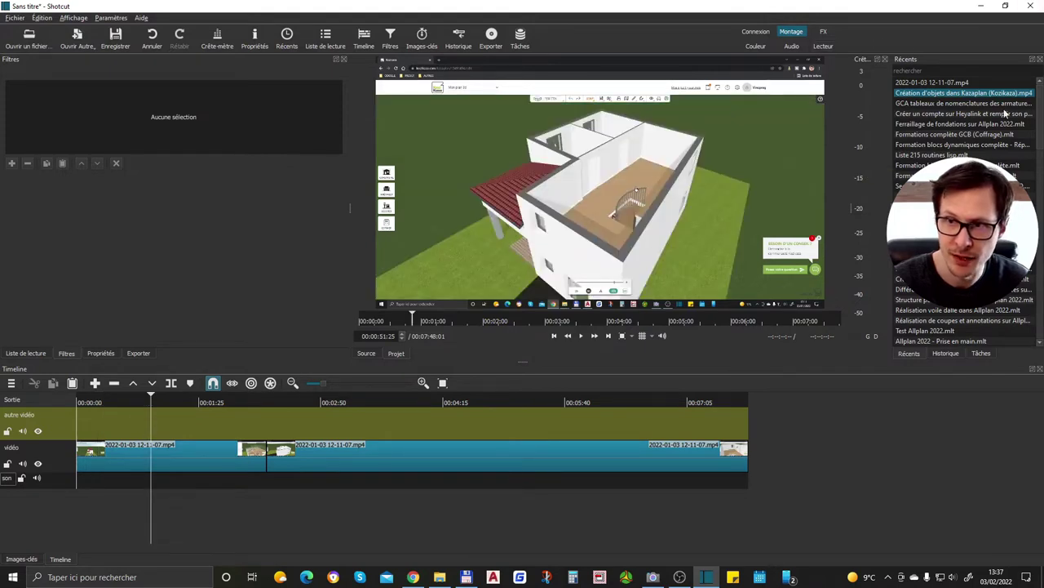
pyautogui.click(95, 383)
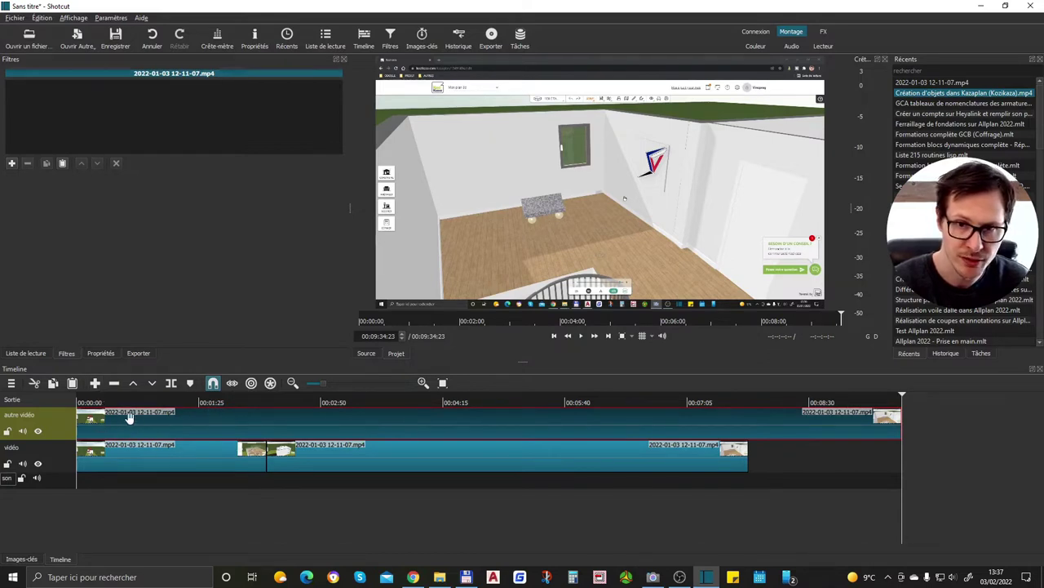
# Step: Add the favourite filter Taille, Position & Rotation to the vidéo track's first segment and shrink its frame to 985 x 554 at position 935, 526
pyautogui.click(92, 413)
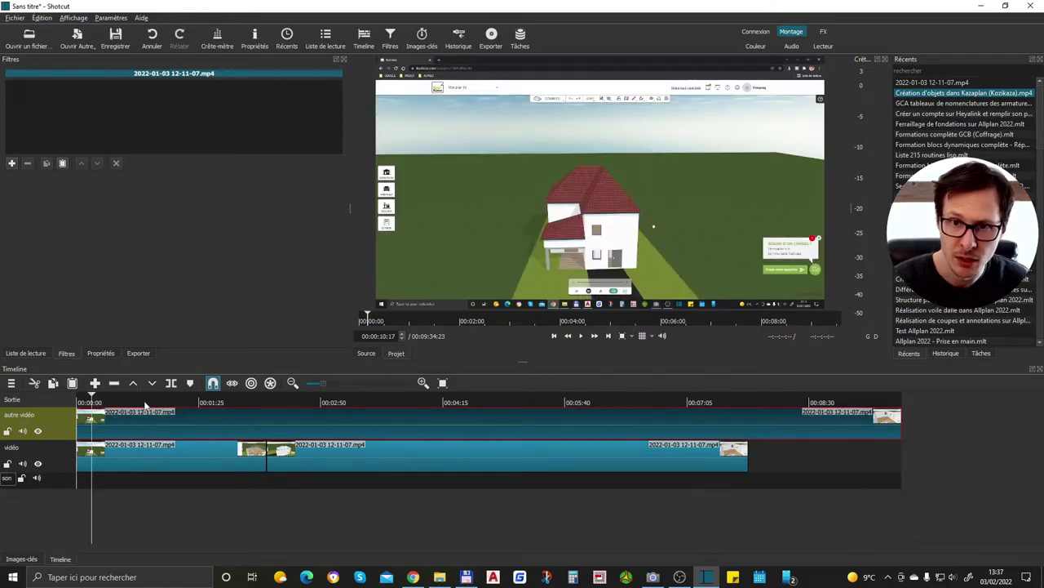
pyautogui.click(163, 451)
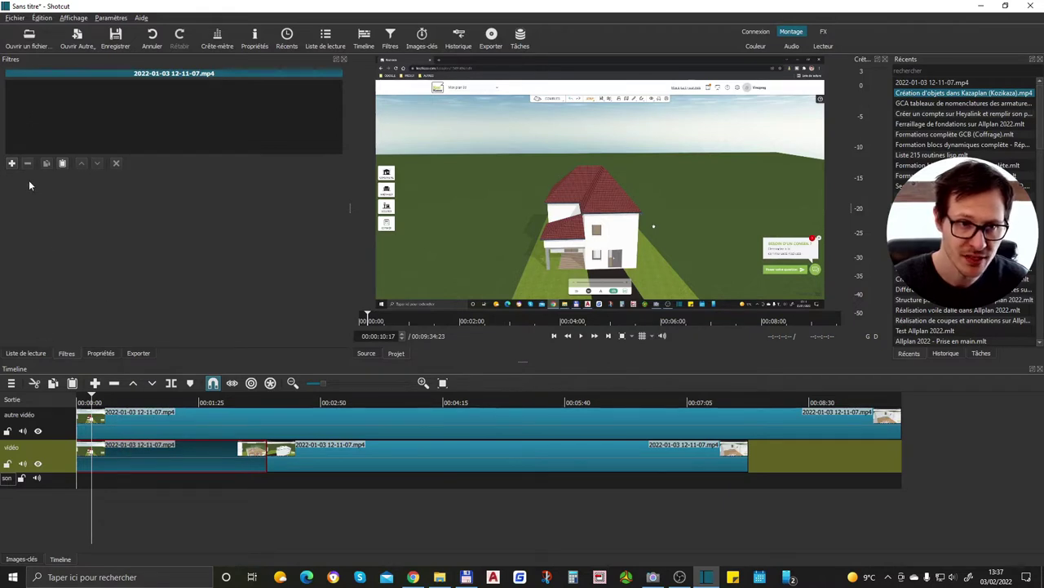
pyautogui.click(12, 163)
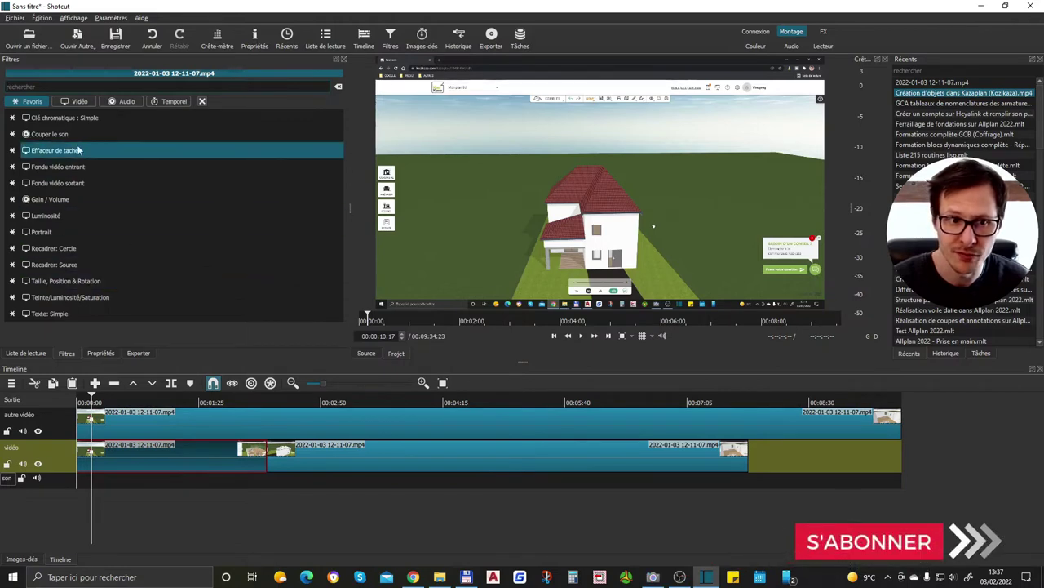
pyautogui.click(76, 101)
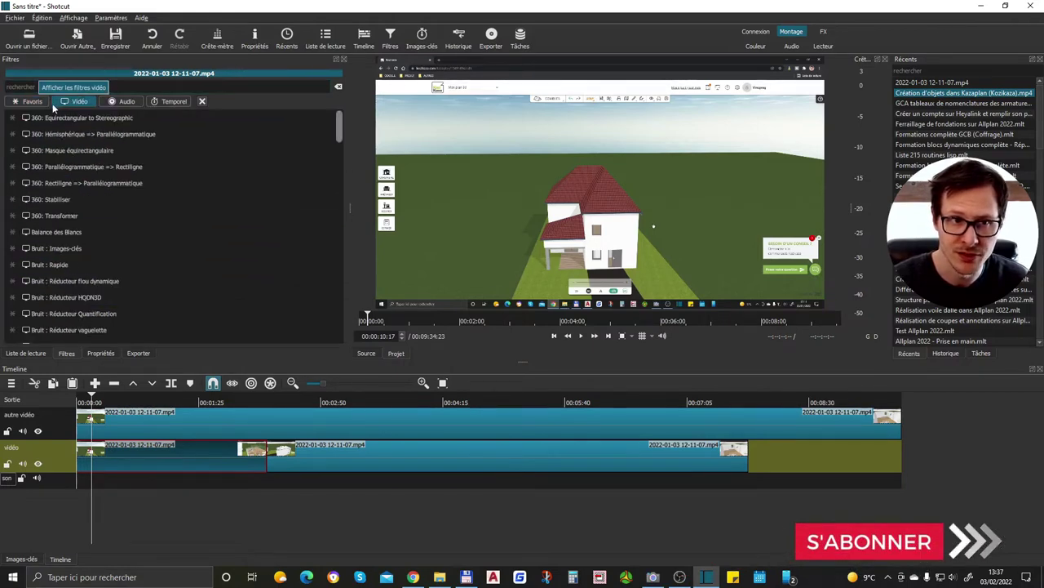
pyautogui.click(29, 102)
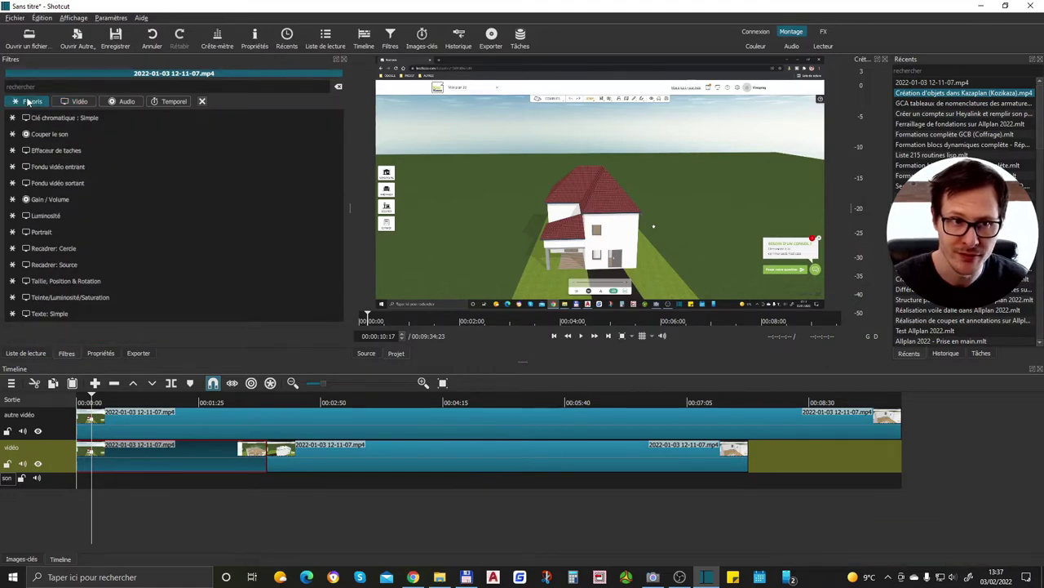
pyautogui.click(63, 281)
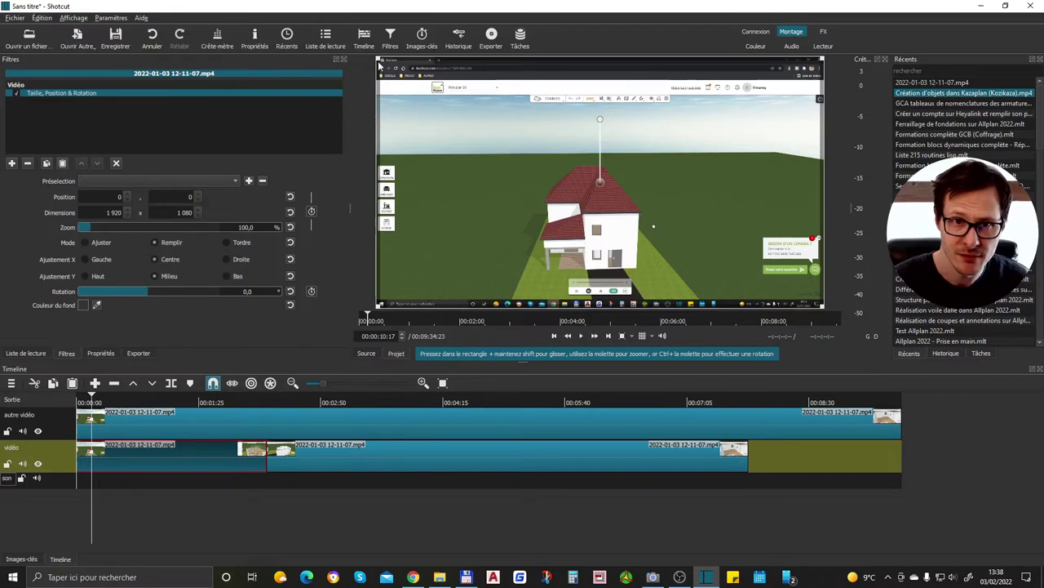
pyautogui.moveTo(377, 57); pyautogui.dragTo(511, 202)
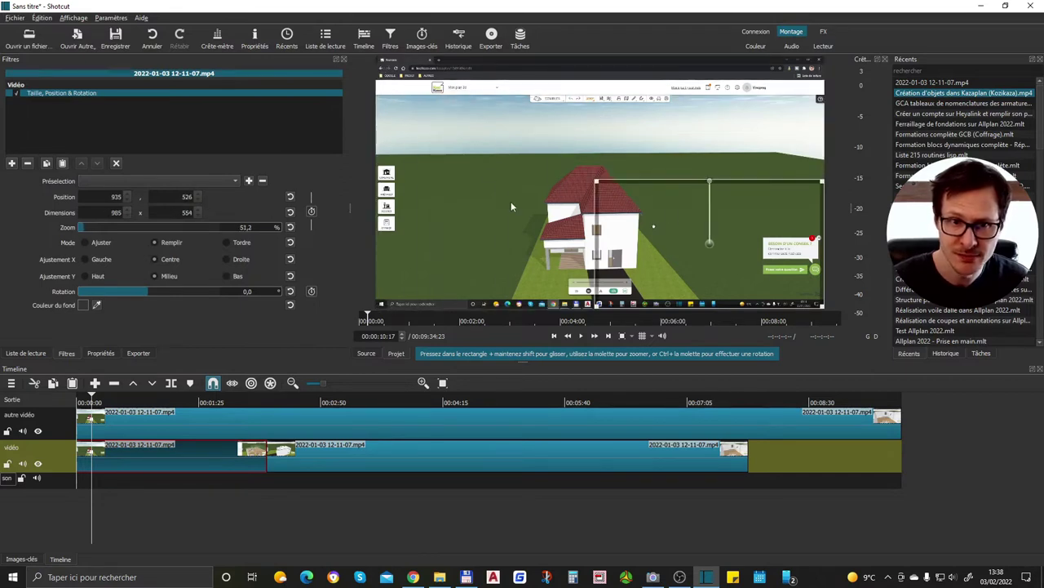
pyautogui.click(128, 402)
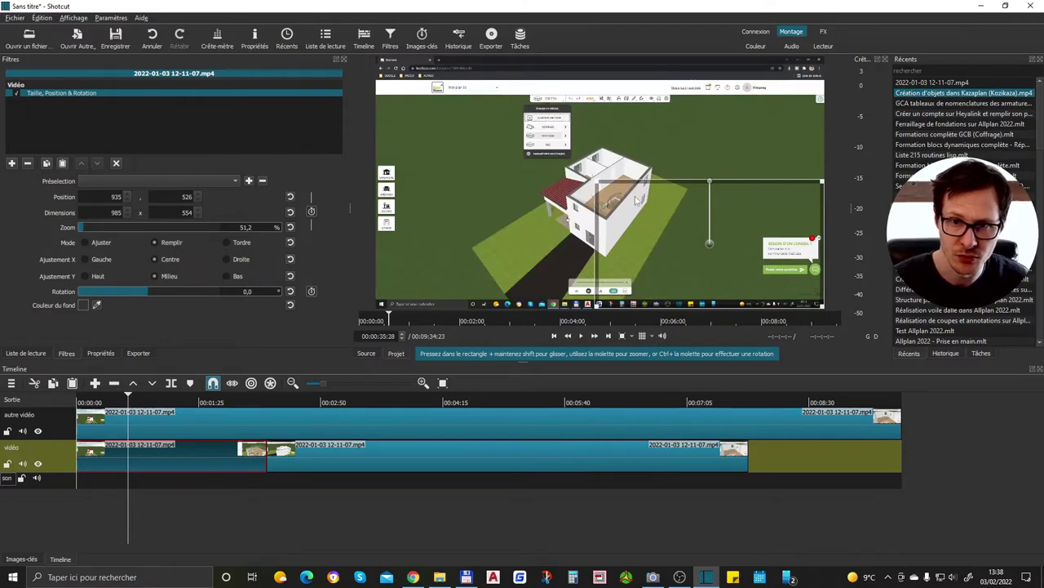
# Step: Replace the clip on the autre vidéo track with Création d'objets dans Kazaplan (Kozikaza).mp4 and play the timeline from about 00:00:36
pyautogui.click(206, 417)
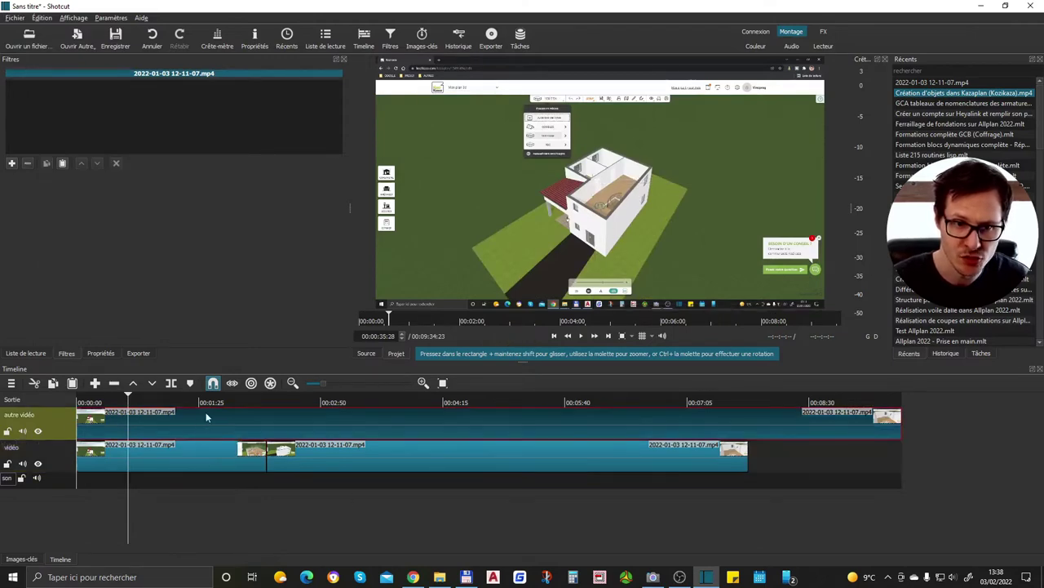
pyautogui.press('Delete')
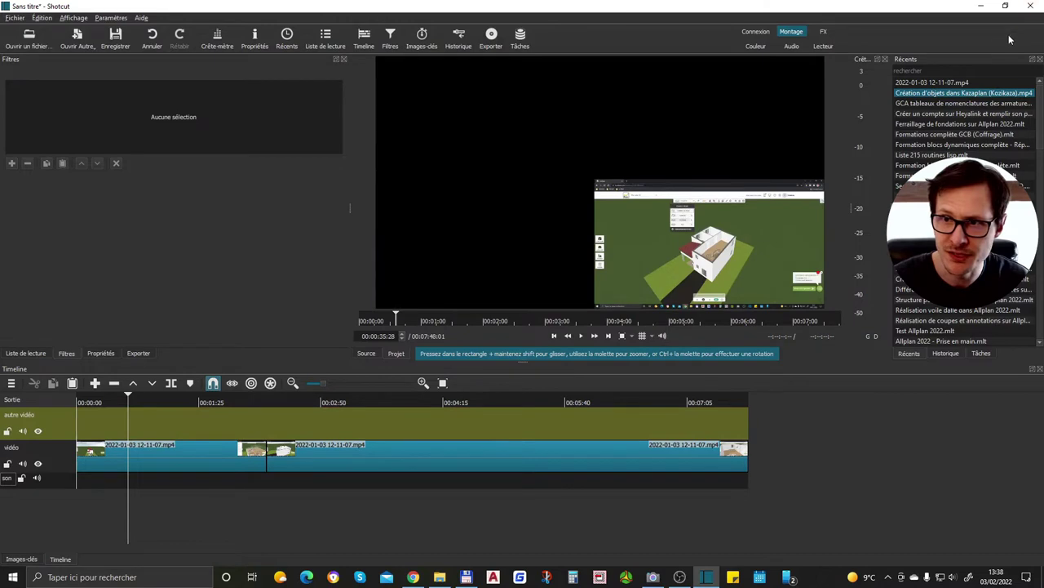
pyautogui.doubleClick(968, 94)
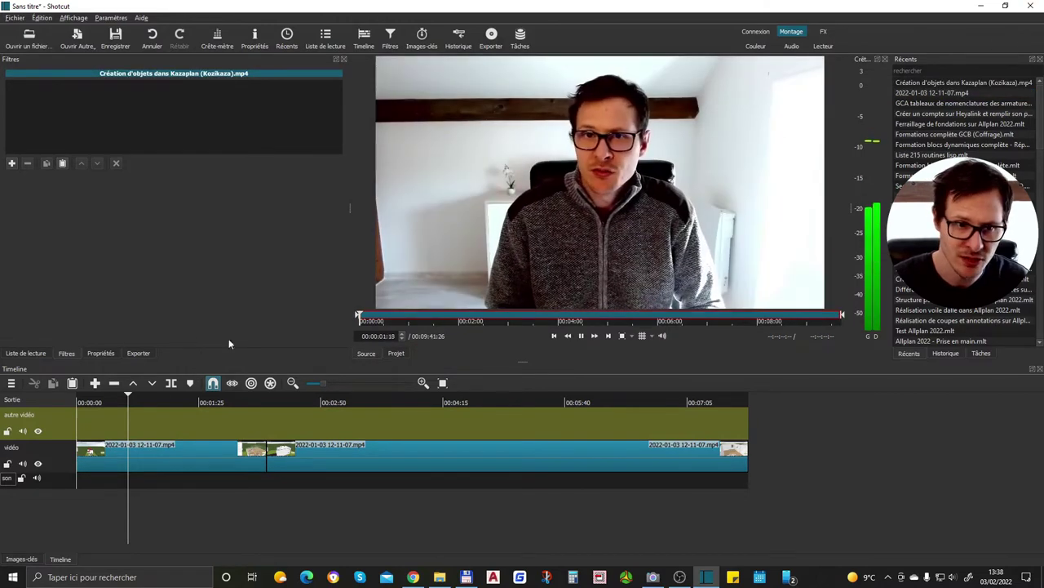
pyautogui.click(95, 385)
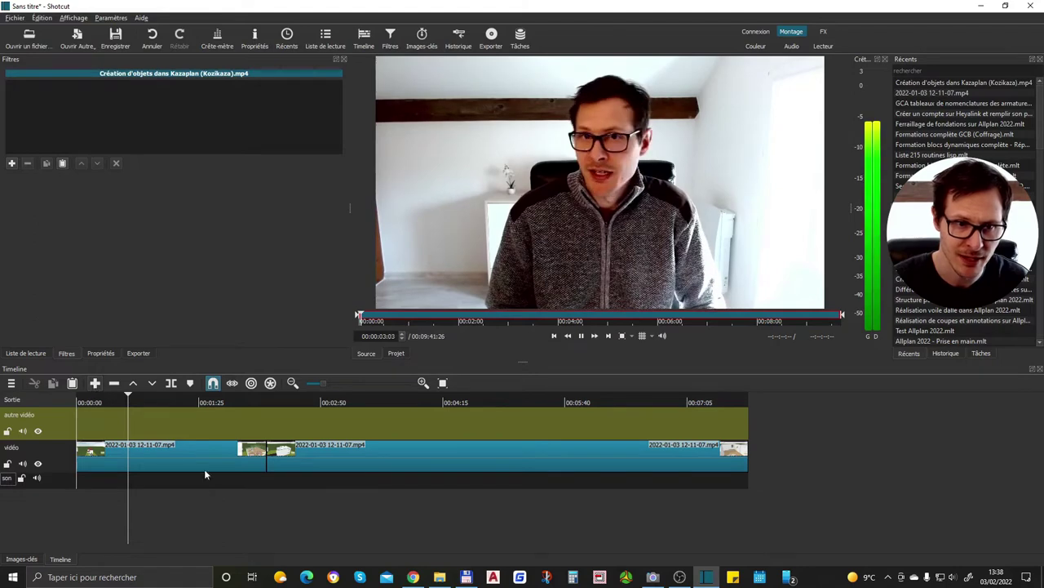
pyautogui.click(128, 401)
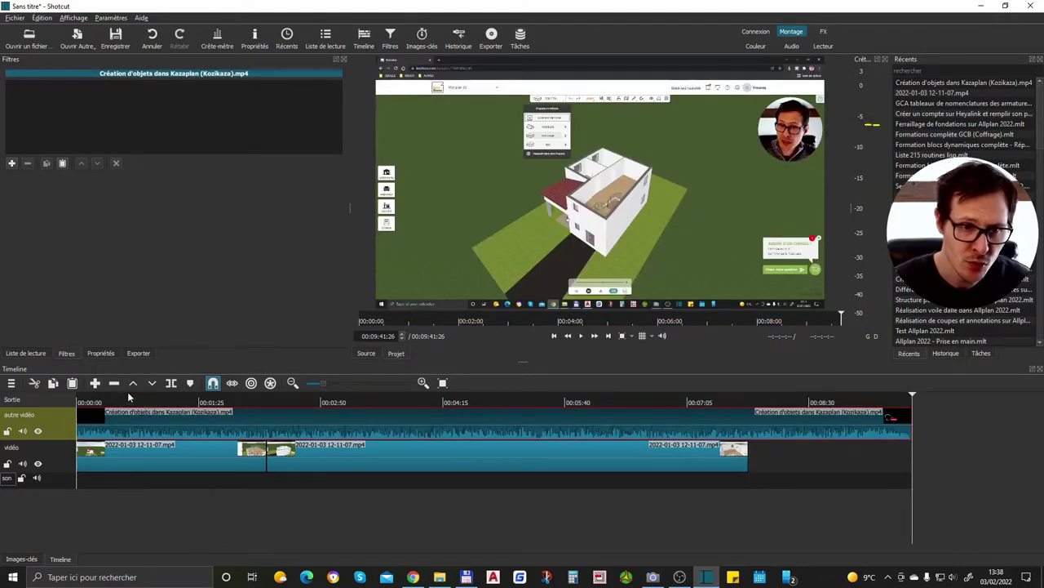
pyautogui.press('space')
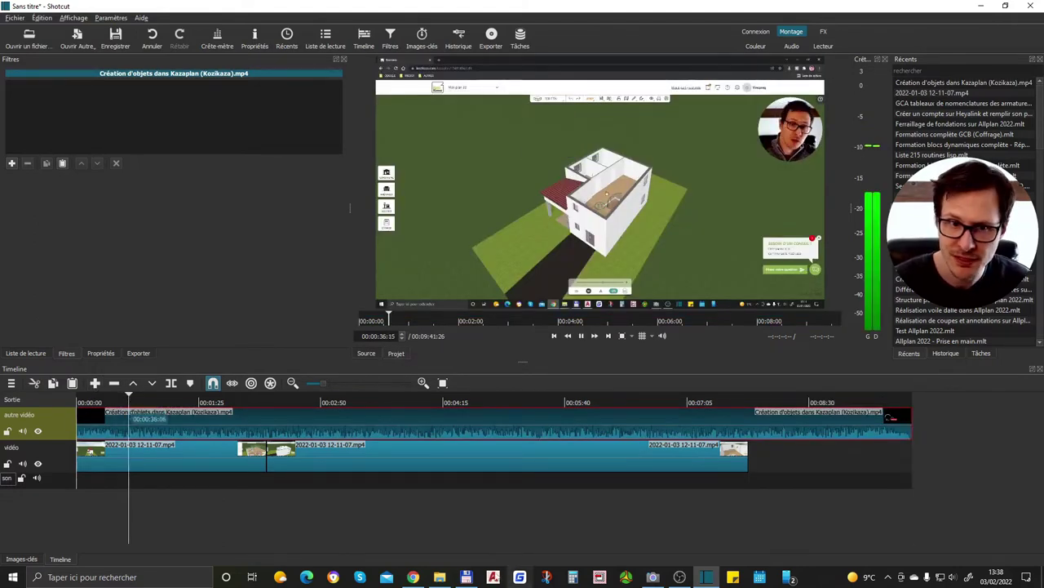
# Step: Play the timeline from about 00:01:22 to review the clip on the autre vidéo track
pyautogui.press('space')
pyautogui.click(193, 403)
pyautogui.press('space')
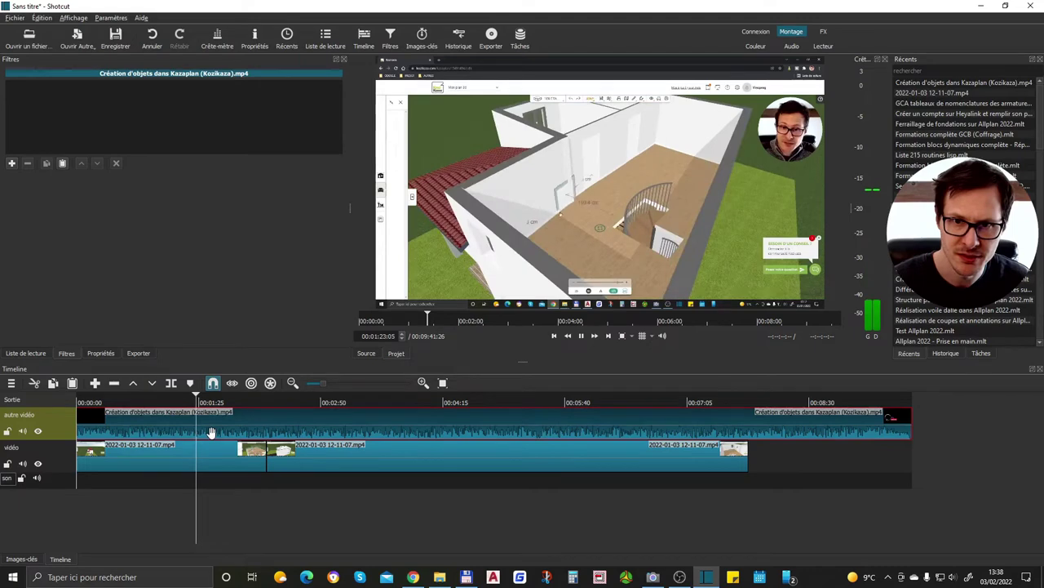
pyautogui.press('space')
# Step: Move the frame of the vidéo track's first segment to position 577, 449 and play the timeline from about 00:01:15
pyautogui.click(181, 464)
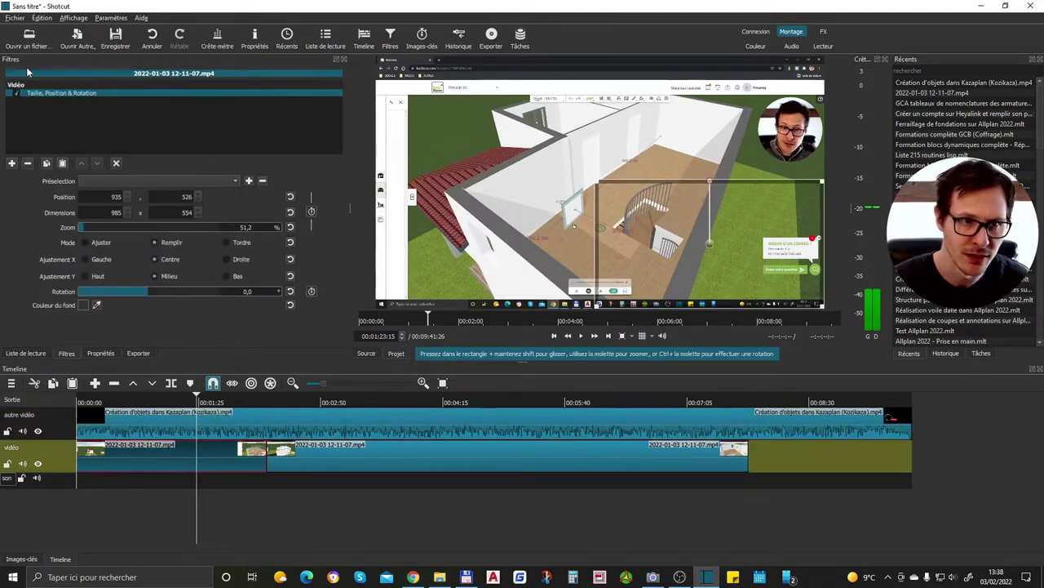
pyautogui.moveTo(708, 240); pyautogui.dragTo(624, 231)
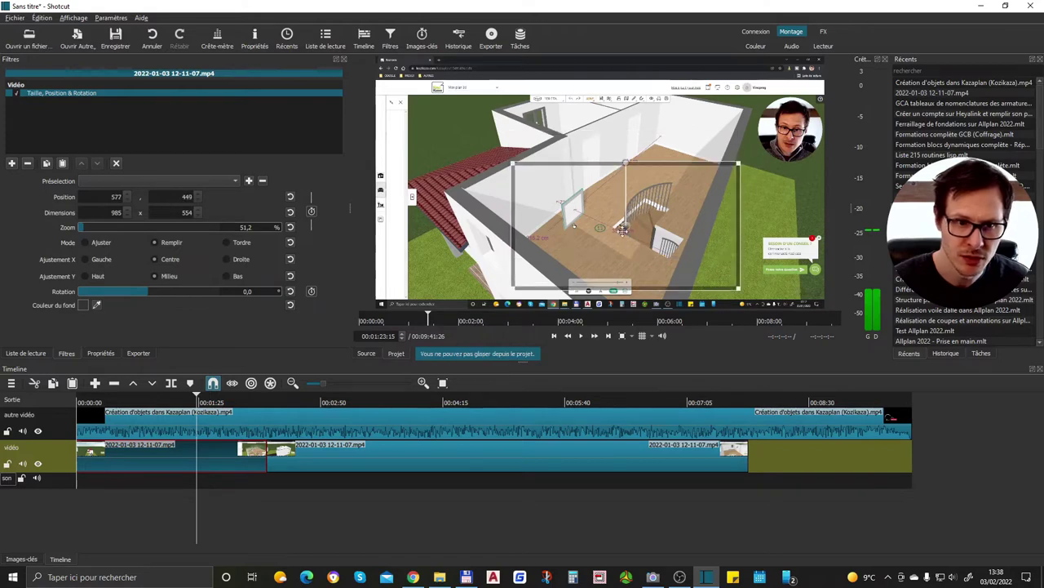
pyautogui.click(185, 404)
pyautogui.press('space')
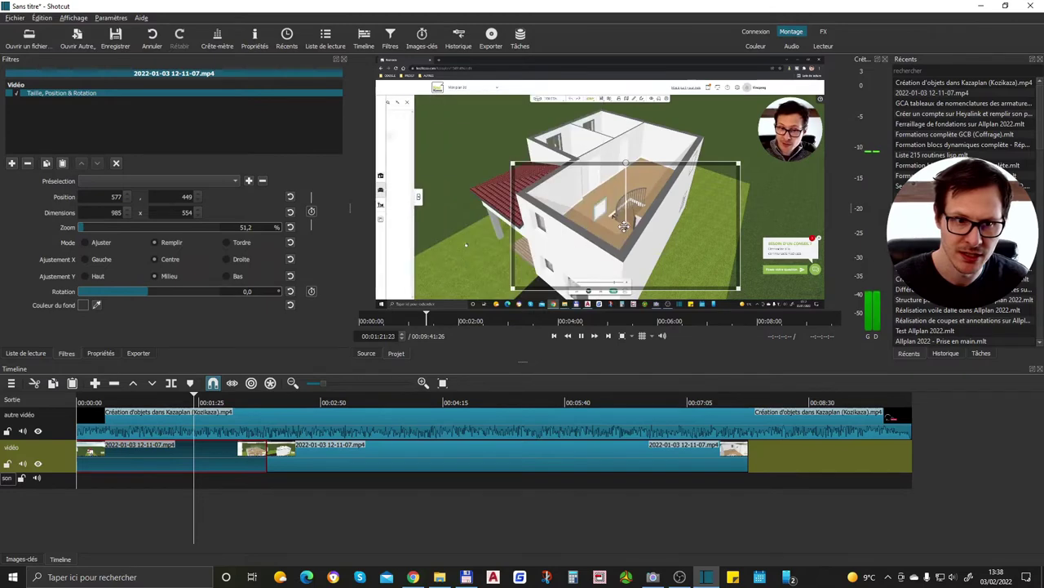
pyautogui.press('space')
# Step: Replace the clip on the autre vidéo track with WIN_20220103_12_10_59_Pro.mp4 and play the timeline from about 00:00:30 and 00:01:00
pyautogui.click(196, 412)
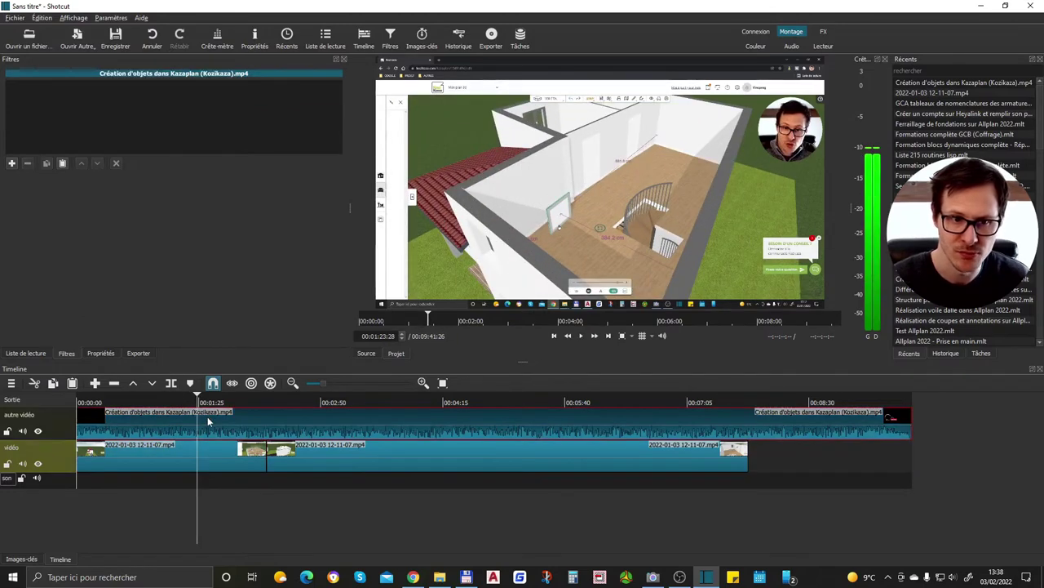
pyautogui.press('Delete')
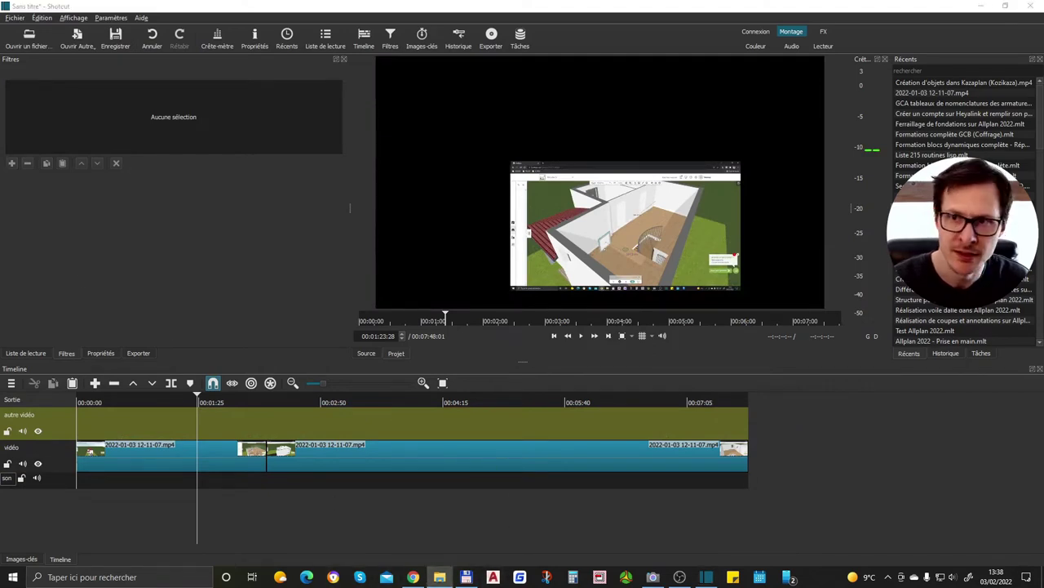
pyautogui.press('space')
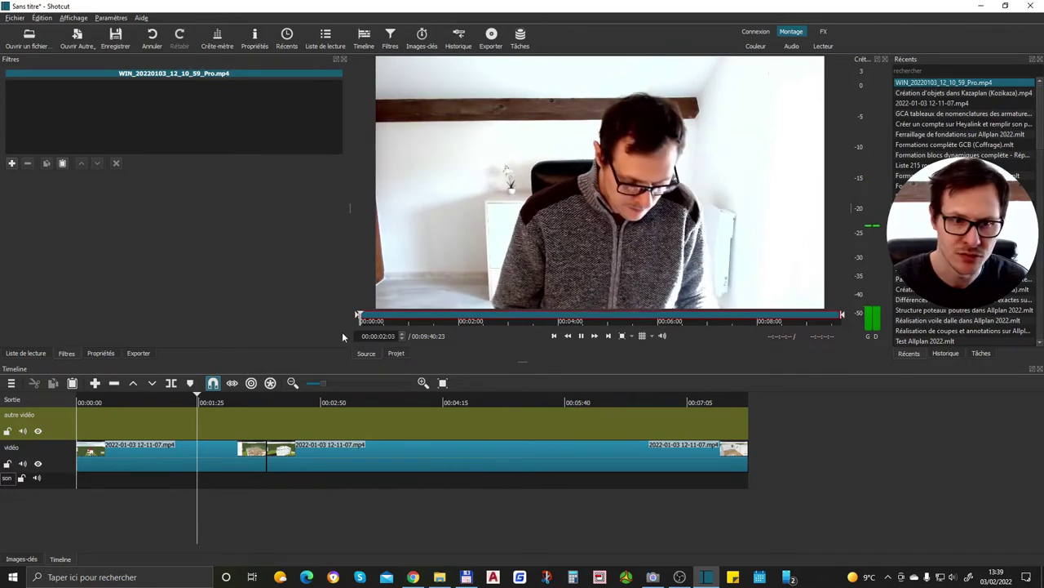
pyautogui.click(95, 382)
pyautogui.click(120, 410)
pyautogui.press('space')
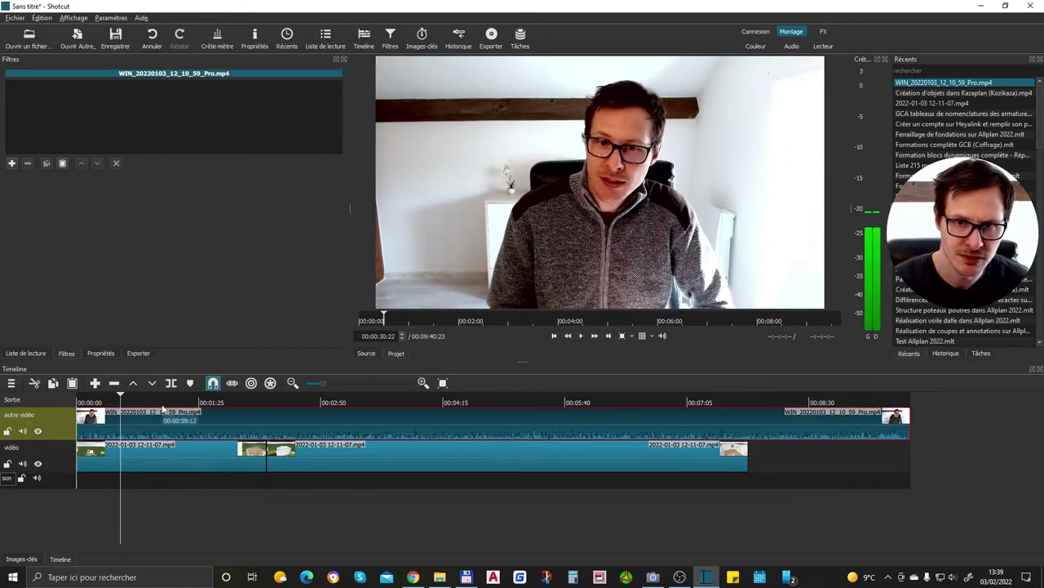
pyautogui.click(164, 412)
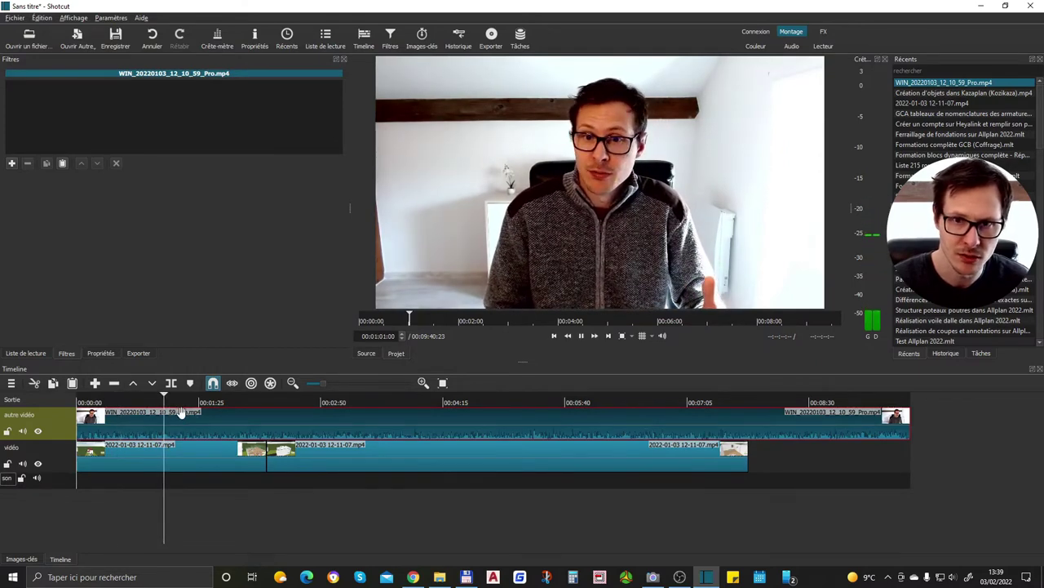
pyautogui.press('space')
# Step: Remove the Taille, Position & Rotation filter from the vidéo track's first segment
pyautogui.click(184, 454)
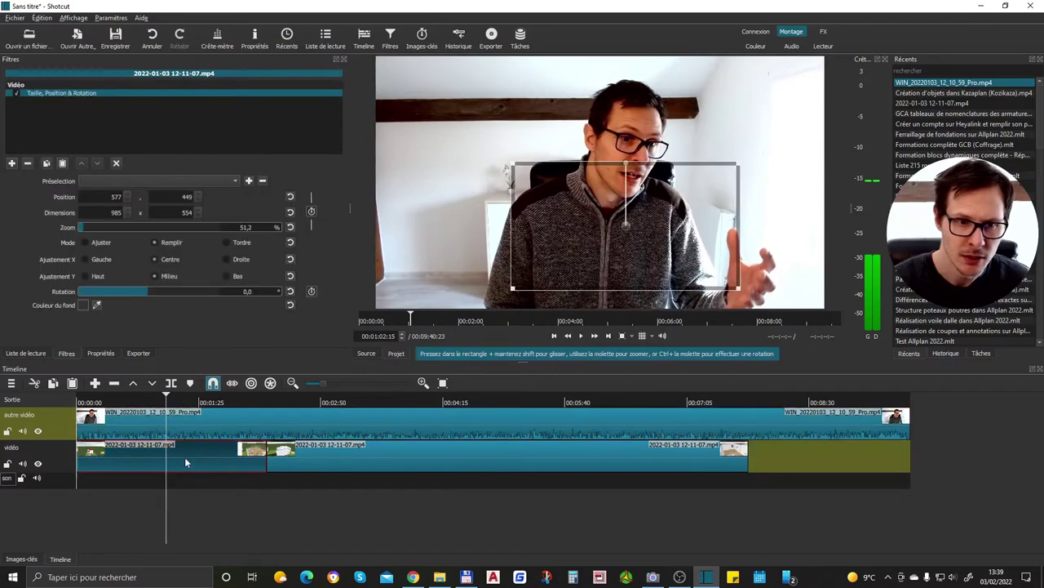
pyautogui.press('space')
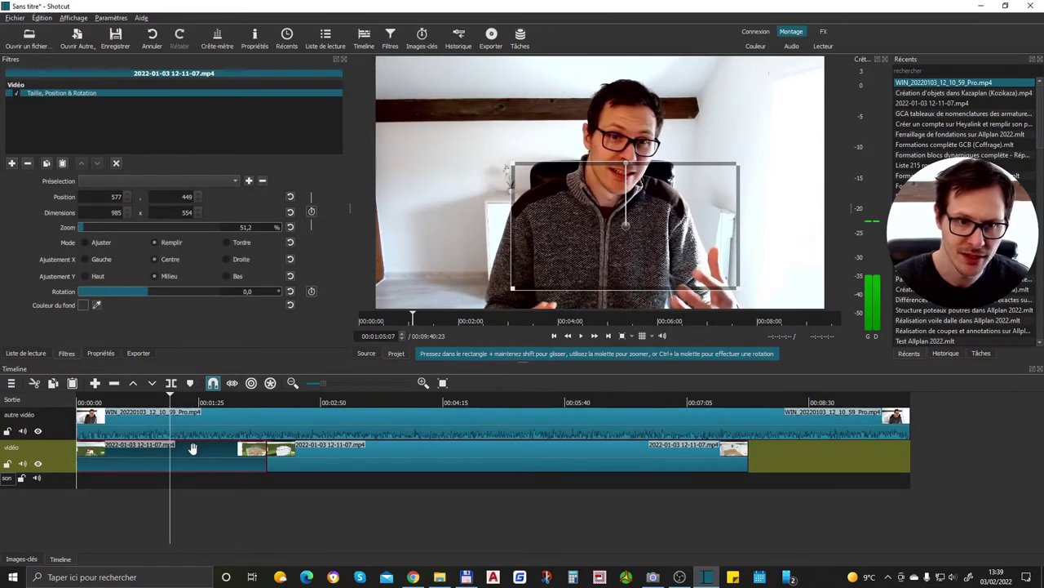
pyautogui.click(31, 164)
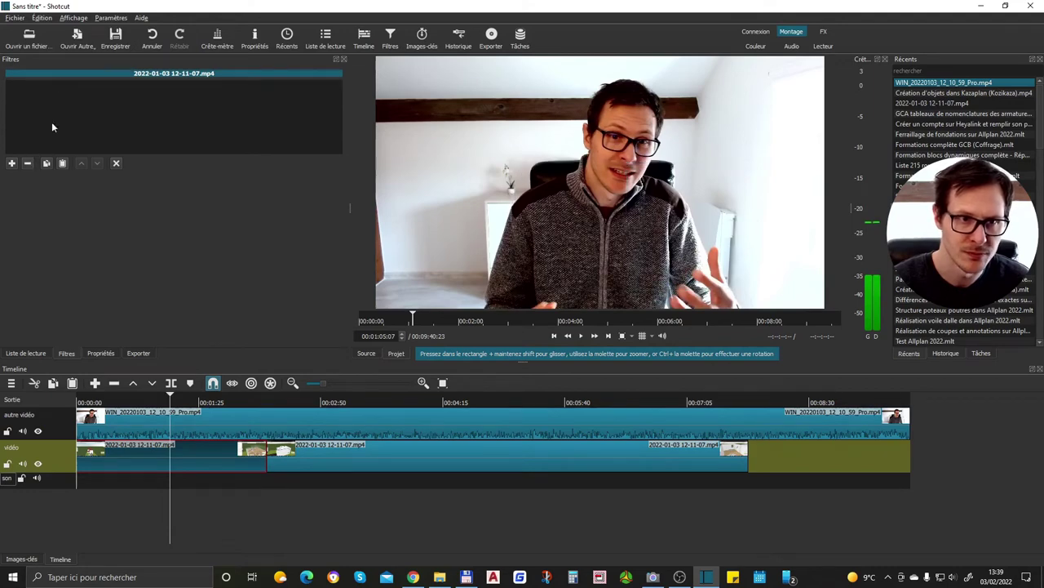
# Step: Add the Taille, Position & Rotation filter to the webcam clip, shrink its frame to 695 x 391 at position 1225, 689, and preview it
pyautogui.click(157, 420)
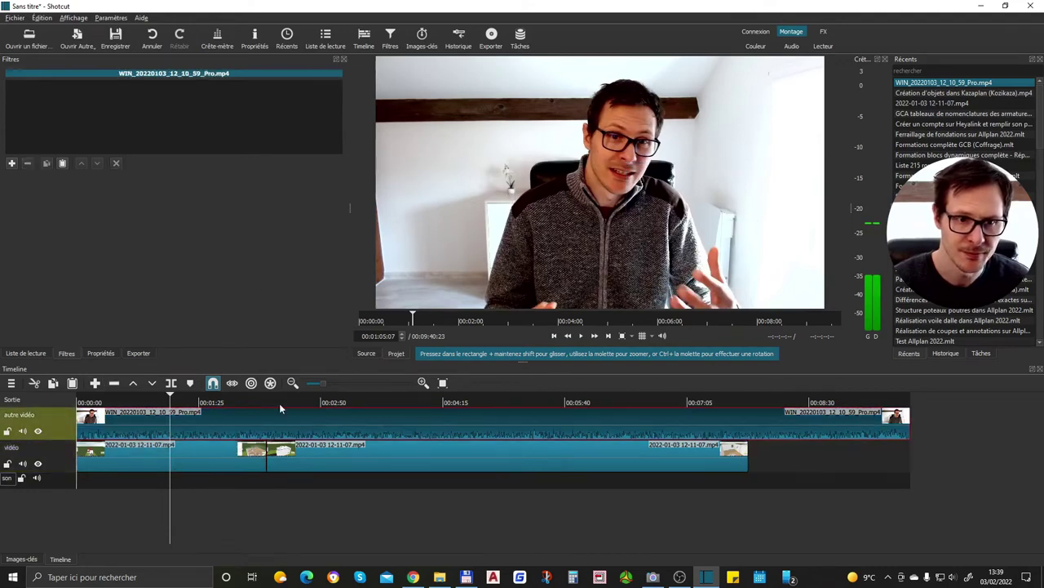
pyautogui.click(10, 163)
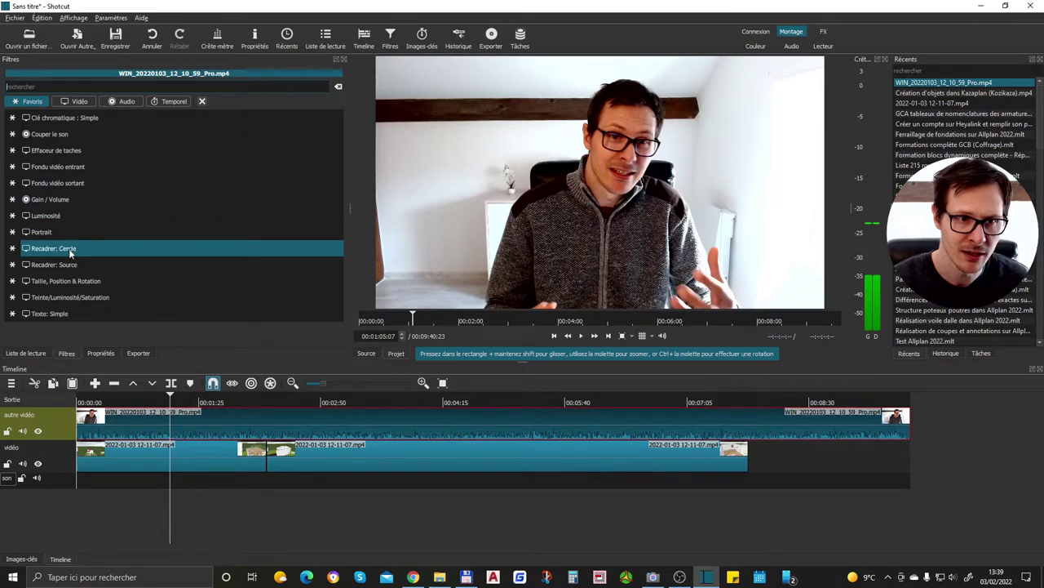
pyautogui.click(80, 281)
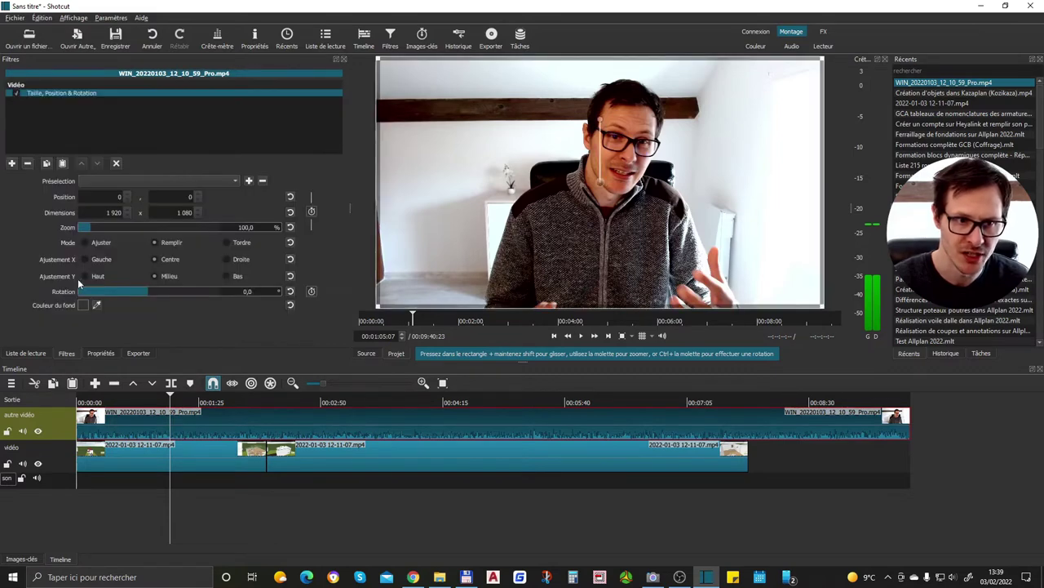
pyautogui.moveTo(378, 64); pyautogui.dragTo(654, 237)
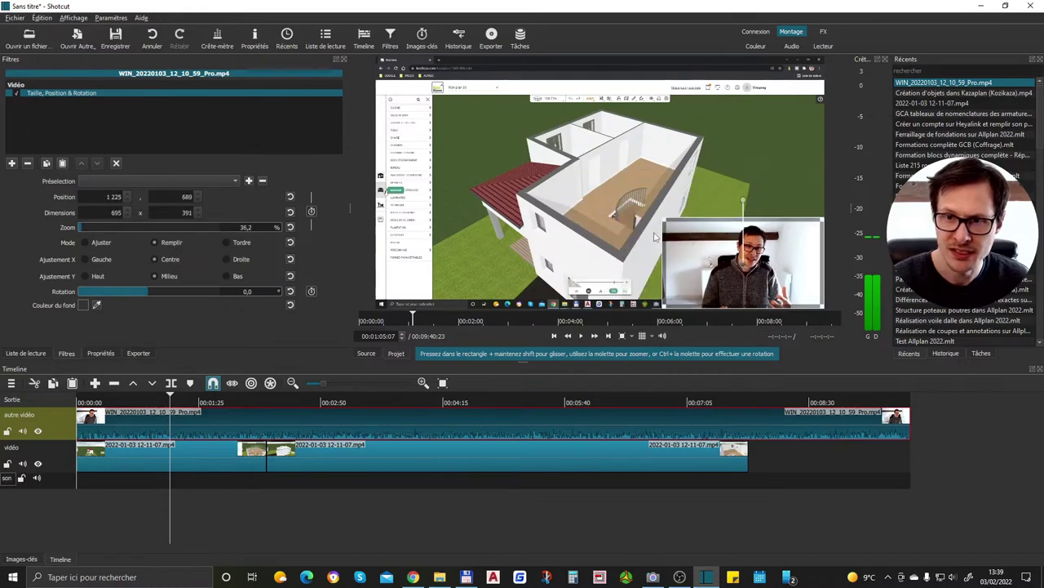
pyautogui.click(163, 401)
pyautogui.press('space')
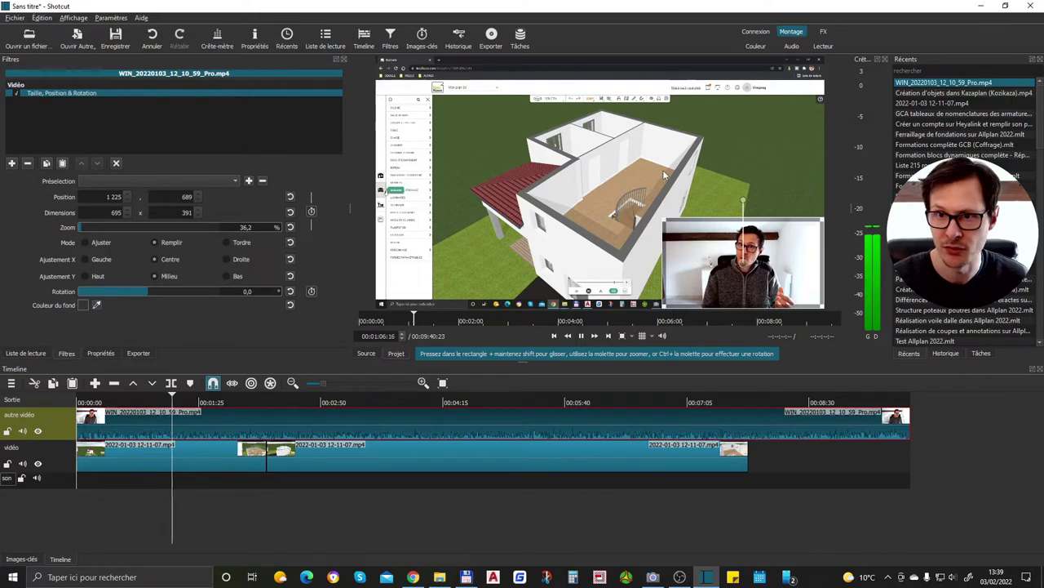
pyautogui.press('space')
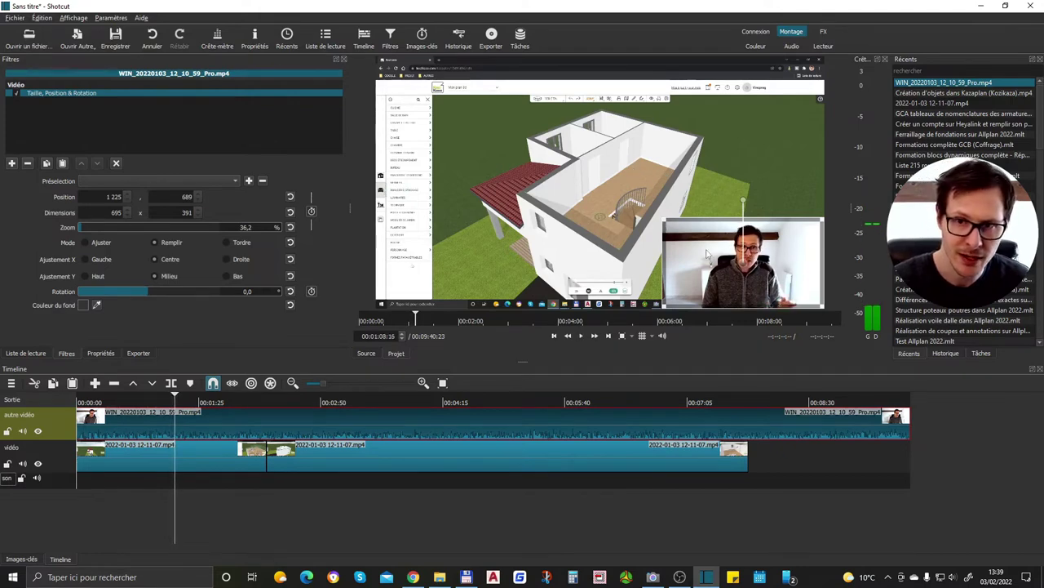
# Step: Try the Recadrer: Cercle filter on the webcam clip and remove it again
pyautogui.click(13, 163)
pyautogui.click(66, 249)
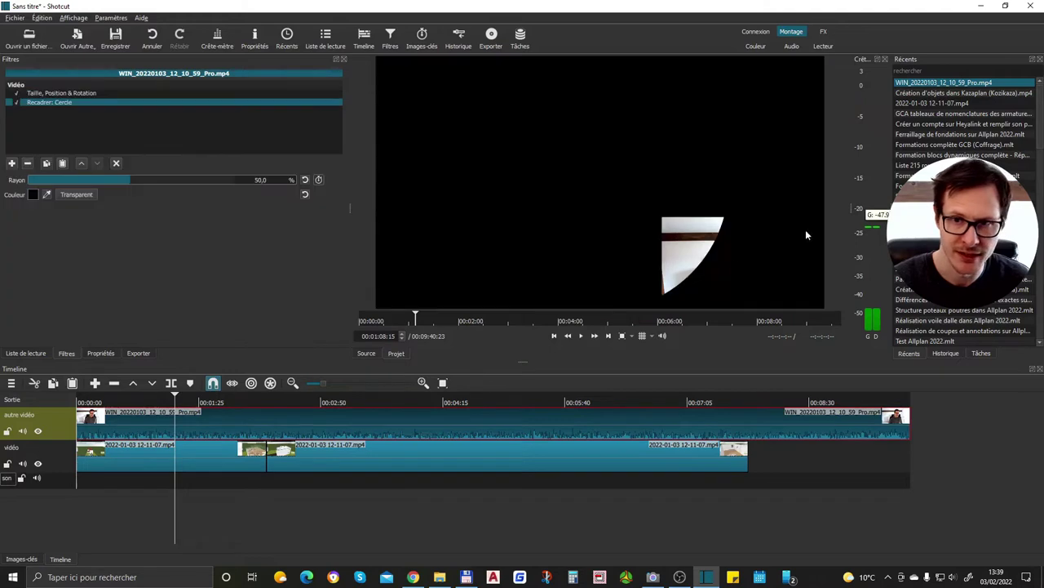
pyautogui.click(27, 164)
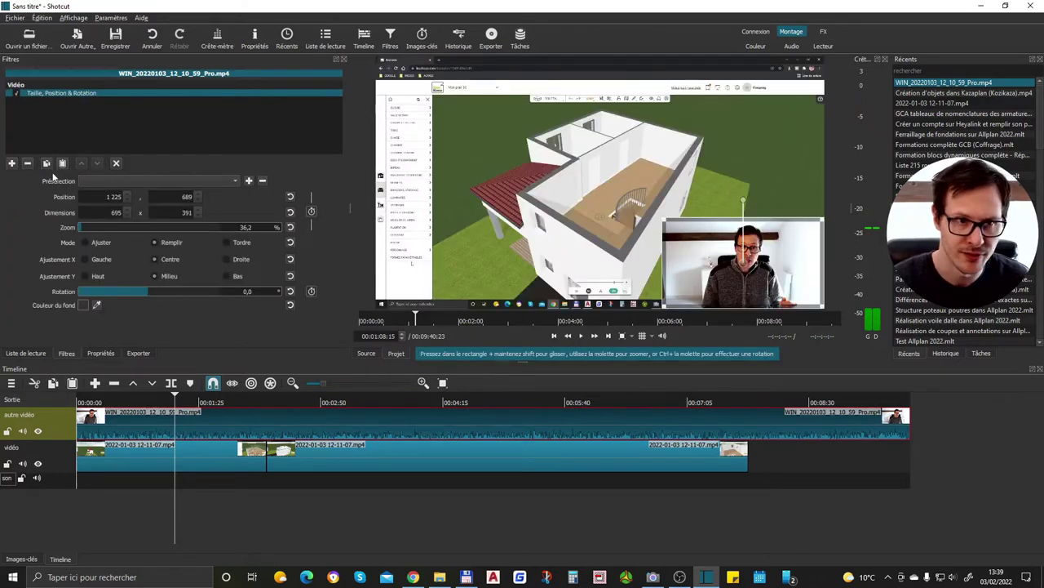
# Step: Add the Luminosité filter to the webcam clip with a level of 118,6 %
pyautogui.click(12, 163)
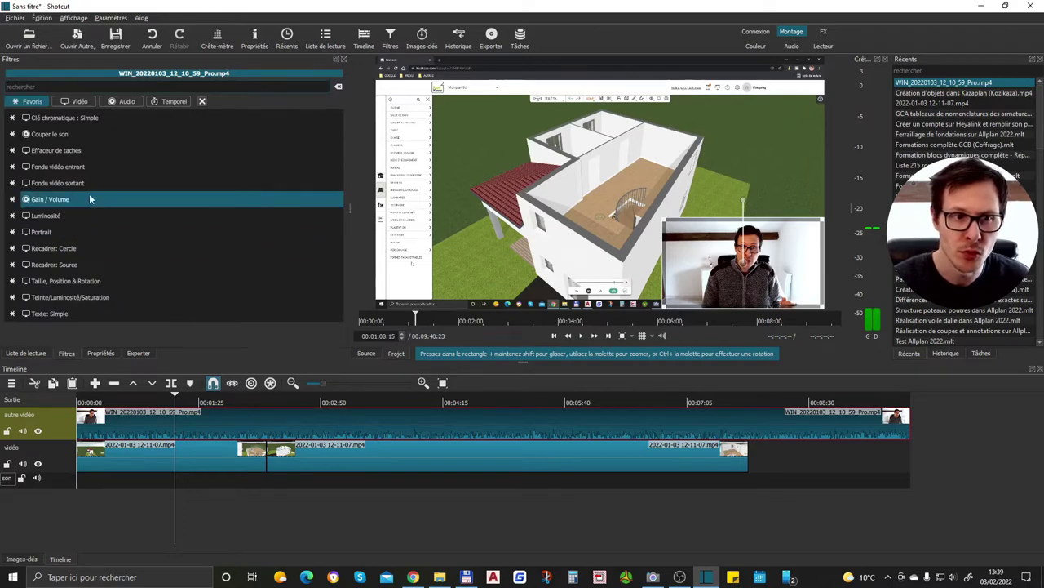
pyautogui.click(68, 215)
pyautogui.moveTo(121, 196); pyautogui.dragTo(158, 208)
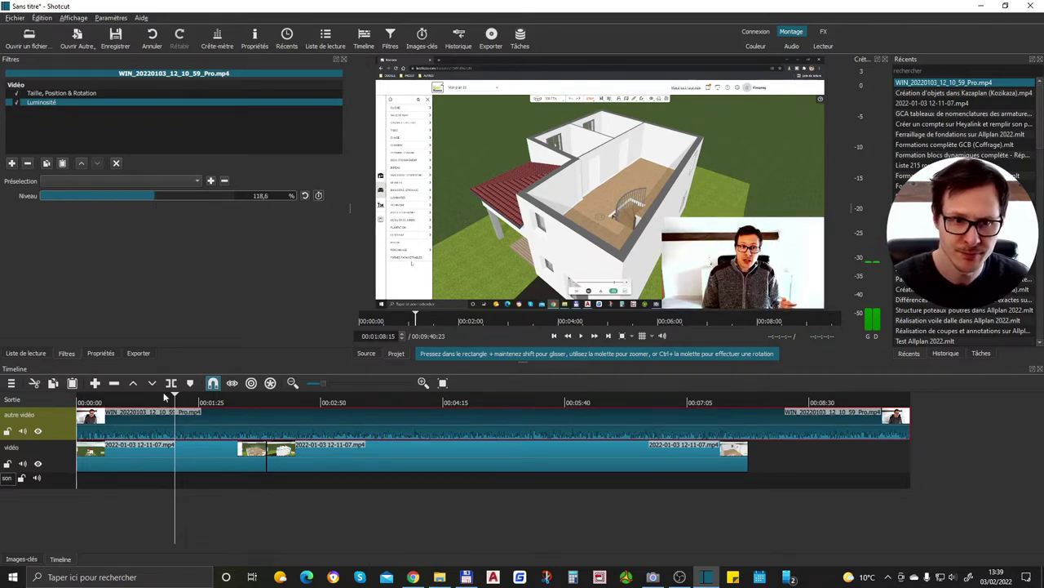
# Step: Add the Texte: Simple filter to the vidéo track's first segment and set its text to capture
pyautogui.click(217, 450)
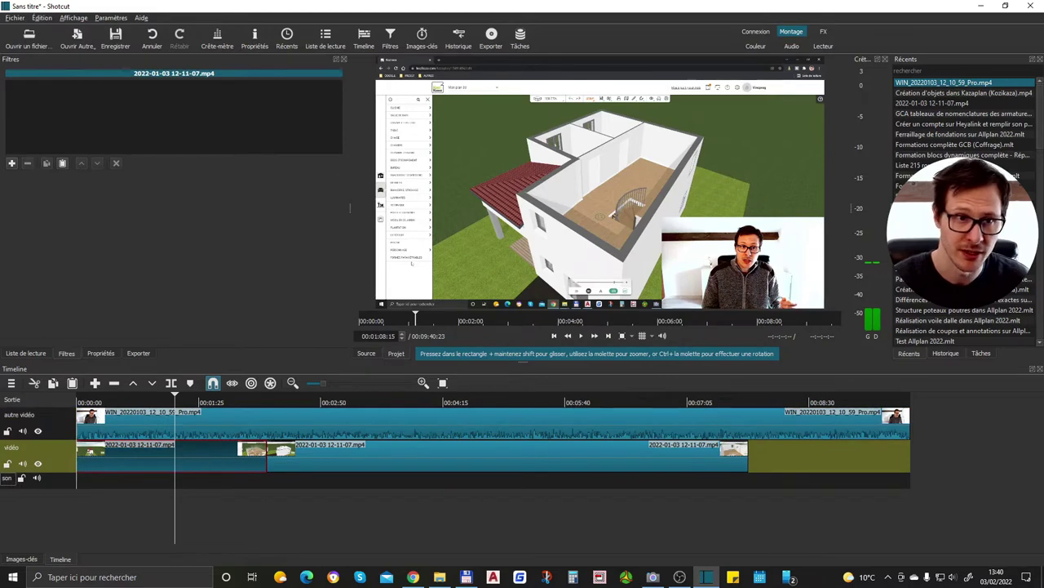
pyautogui.click(11, 164)
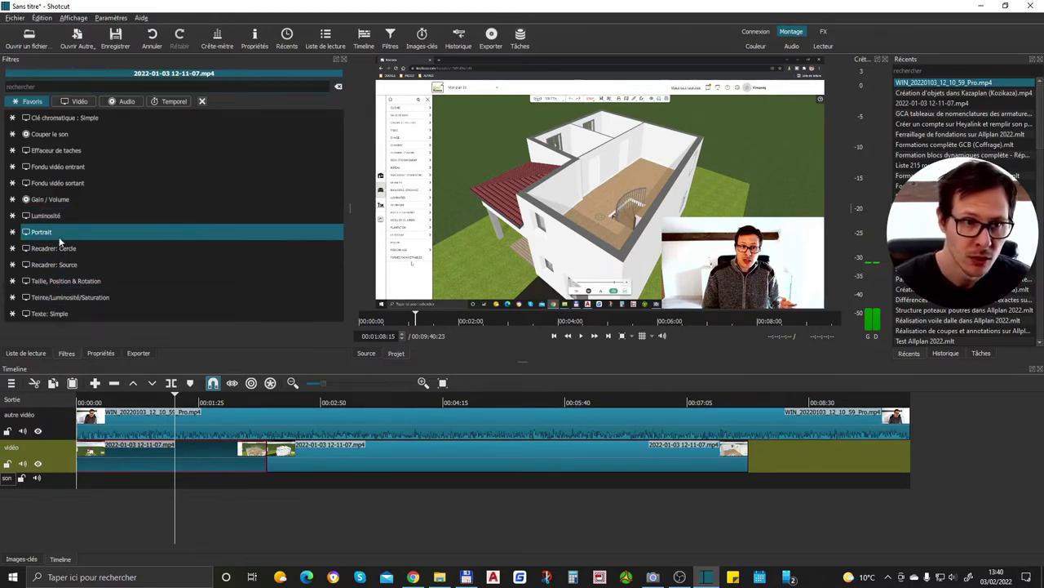
pyautogui.click(53, 313)
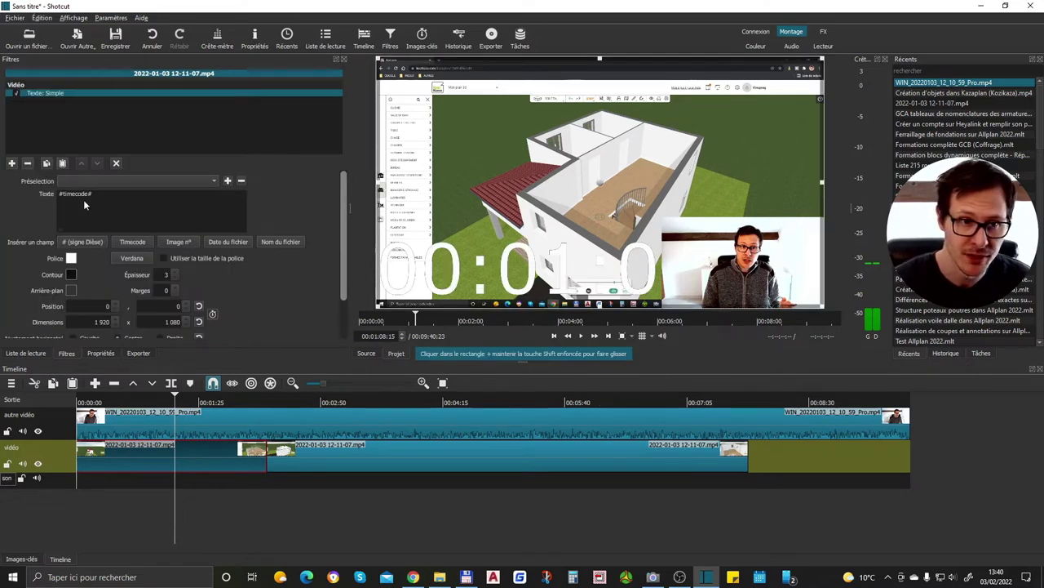
pyautogui.write('c')
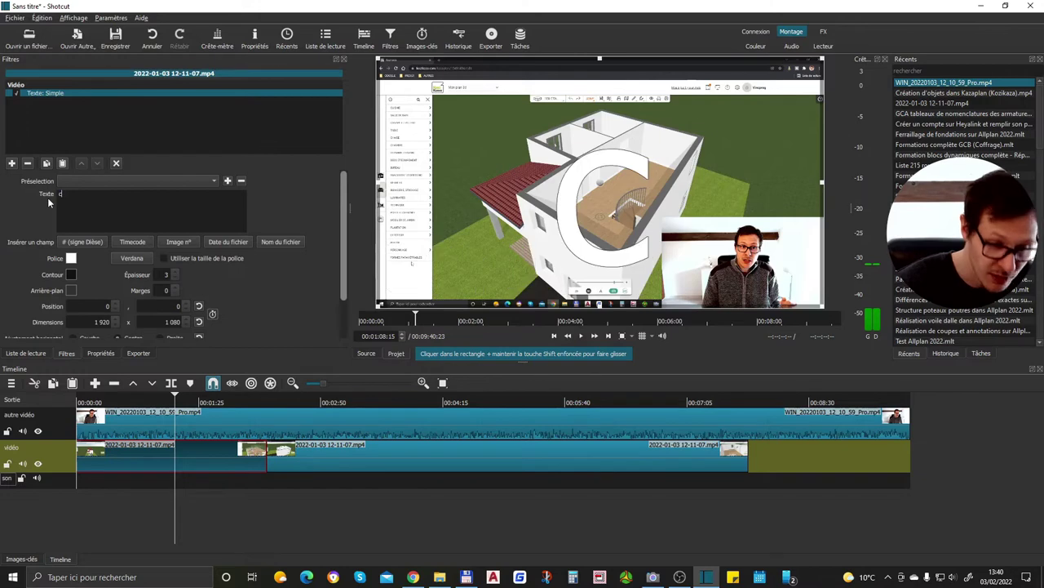
pyautogui.write('apture')
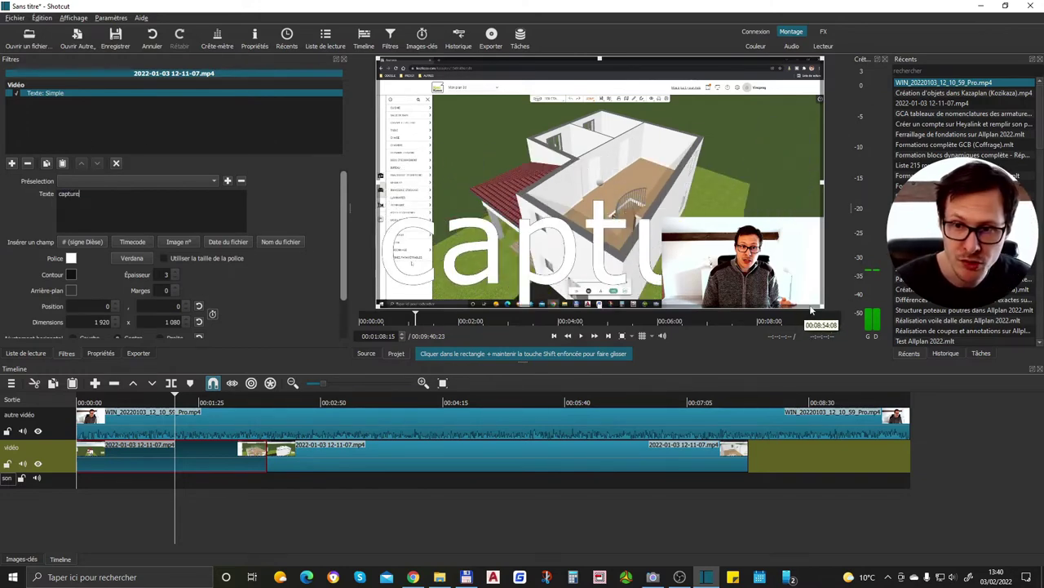
# Step: Shrink the text frame to 637 x 286 at position 431, 442 and give the text an olive #555500 background
pyautogui.moveTo(822, 310); pyautogui.dragTo(524, 123)
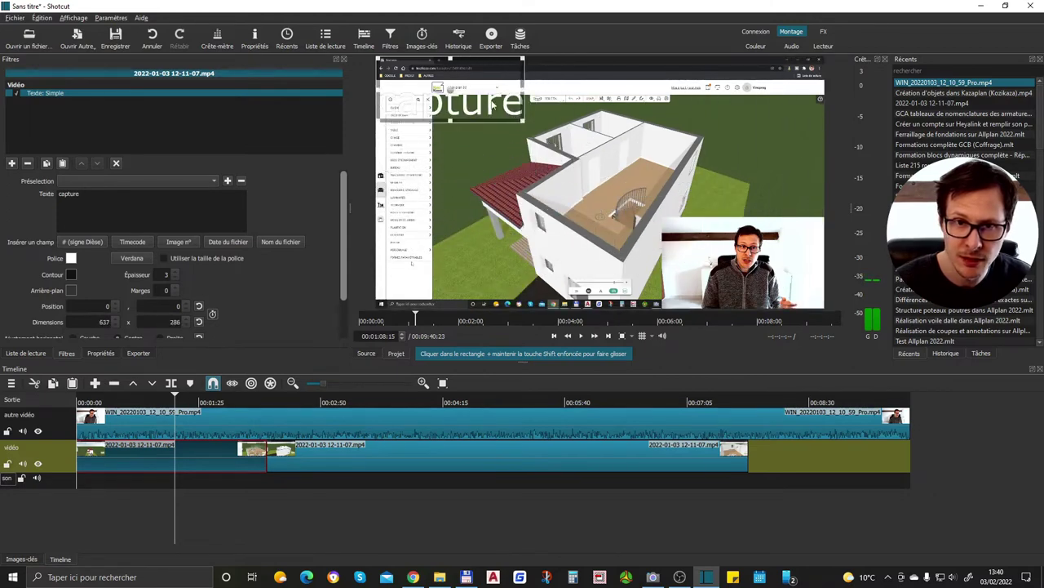
pyautogui.moveTo(451, 88); pyautogui.dragTo(569, 219)
pyautogui.click(71, 290)
pyautogui.click(427, 229)
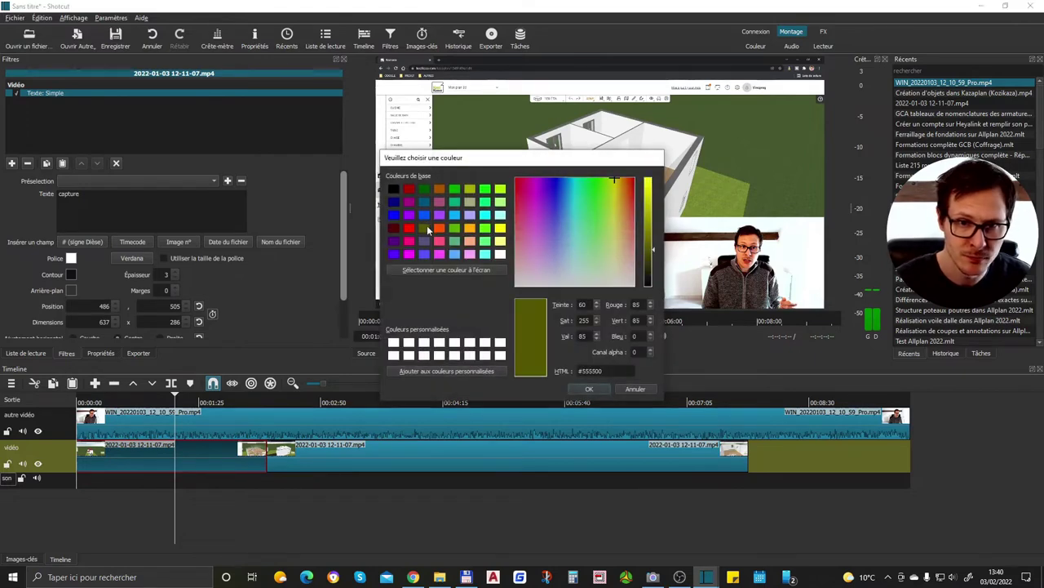
pyautogui.click(587, 388)
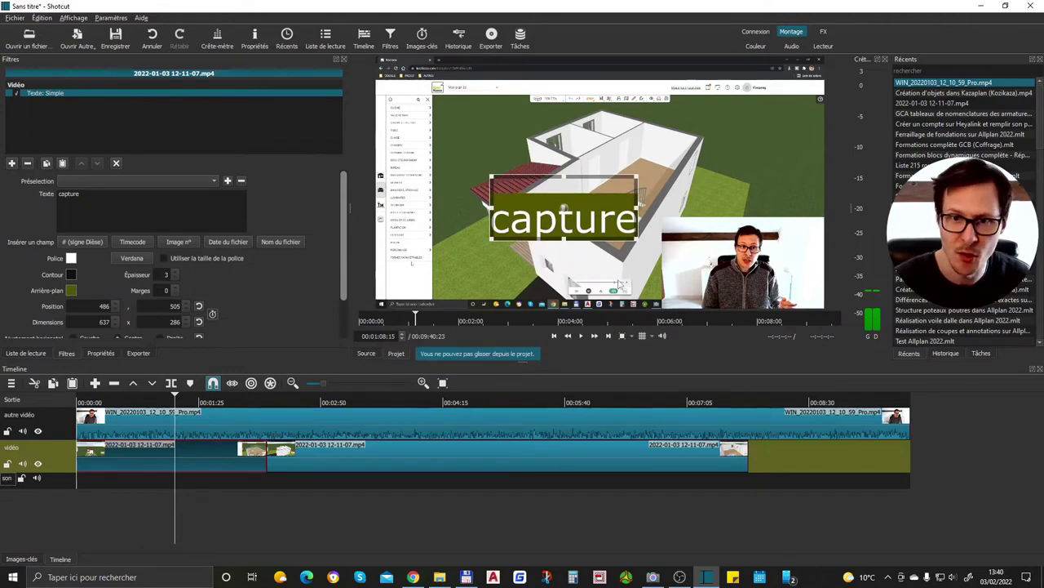
pyautogui.moveTo(563, 206); pyautogui.dragTo(551, 193)
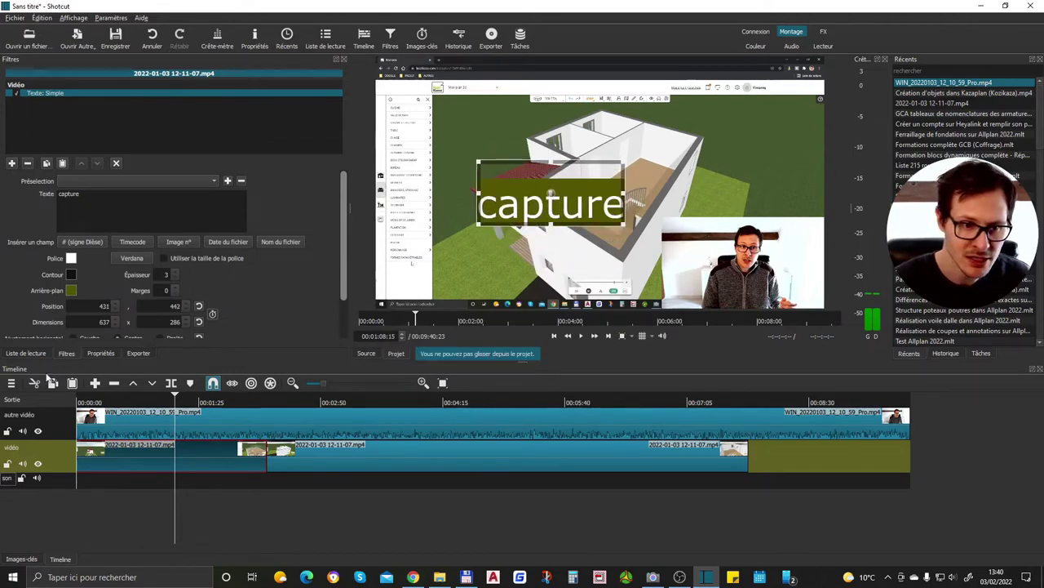
# Step: Trim the capture text filter in its keyframe view to run from about 17 s to about 52 s of the clip
pyautogui.click(20, 560)
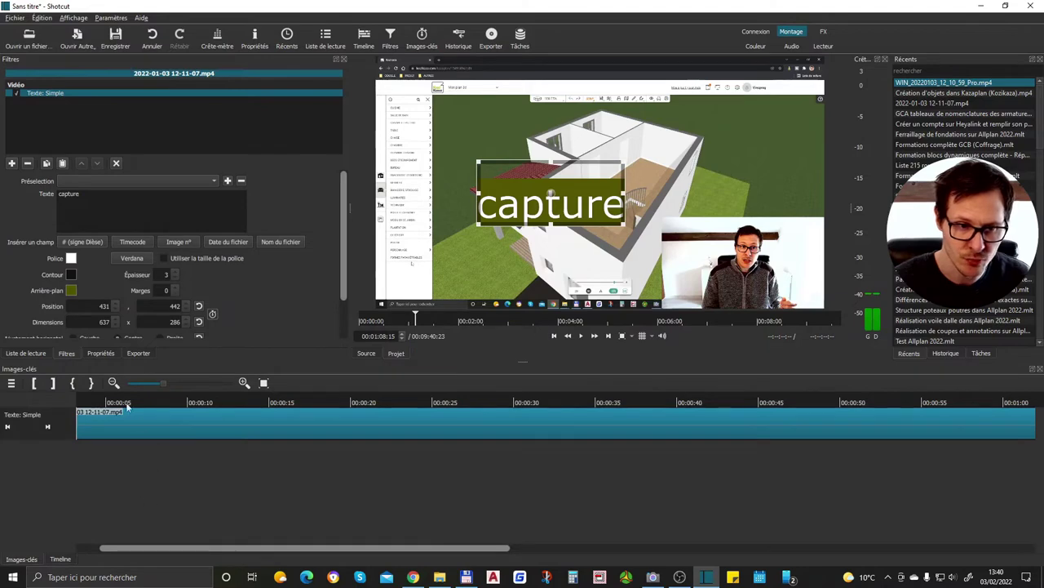
pyautogui.scroll(-2, 328, 436)
pyautogui.scroll(-3, 362, 433)
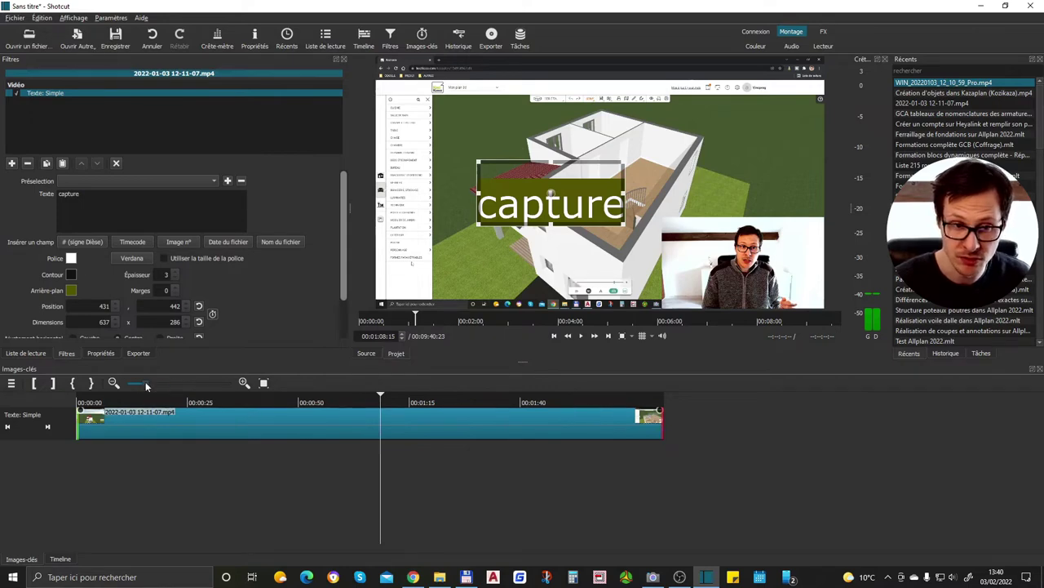
pyautogui.scroll(-2, 147, 385)
pyautogui.scroll(3, 155, 390)
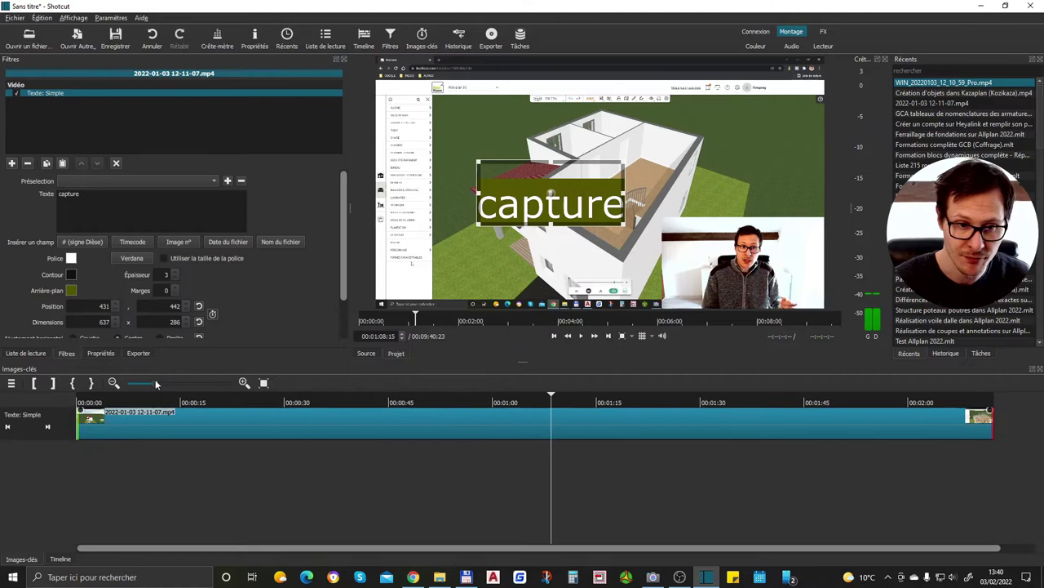
pyautogui.scroll(-2, 147, 383)
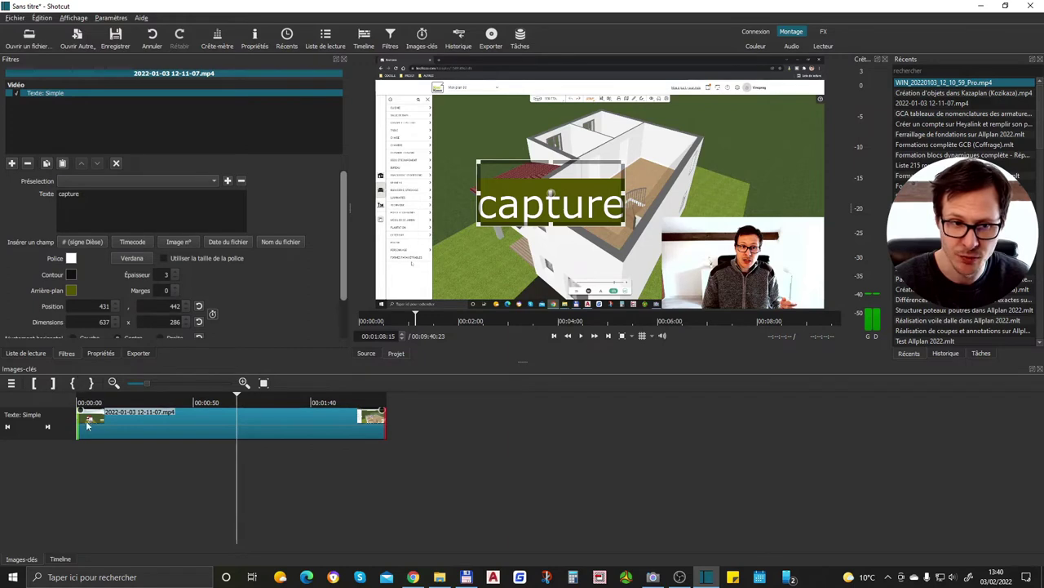
pyautogui.moveTo(80, 424); pyautogui.dragTo(115, 424)
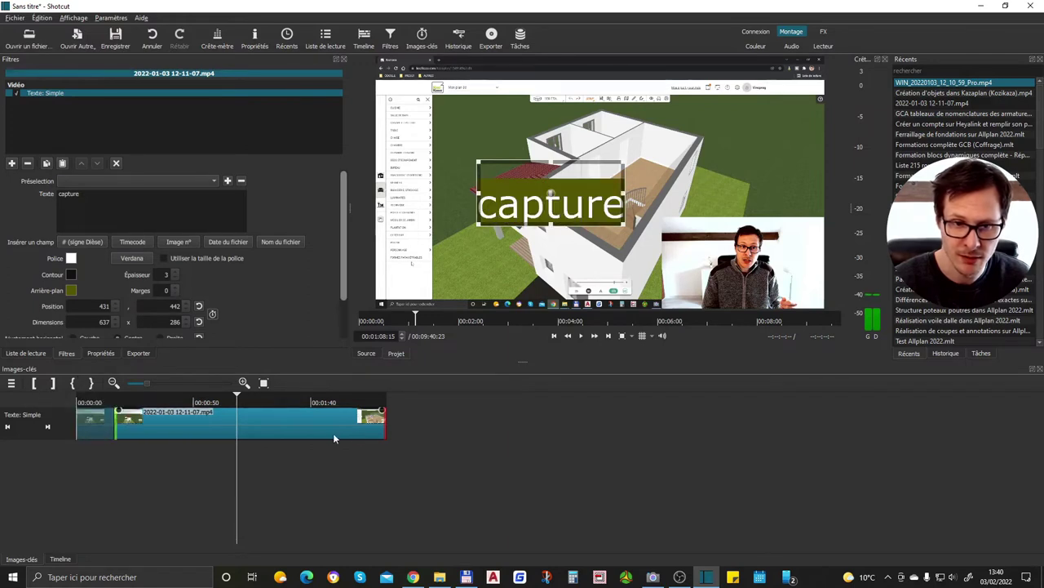
pyautogui.moveTo(387, 421); pyautogui.dragTo(197, 421)
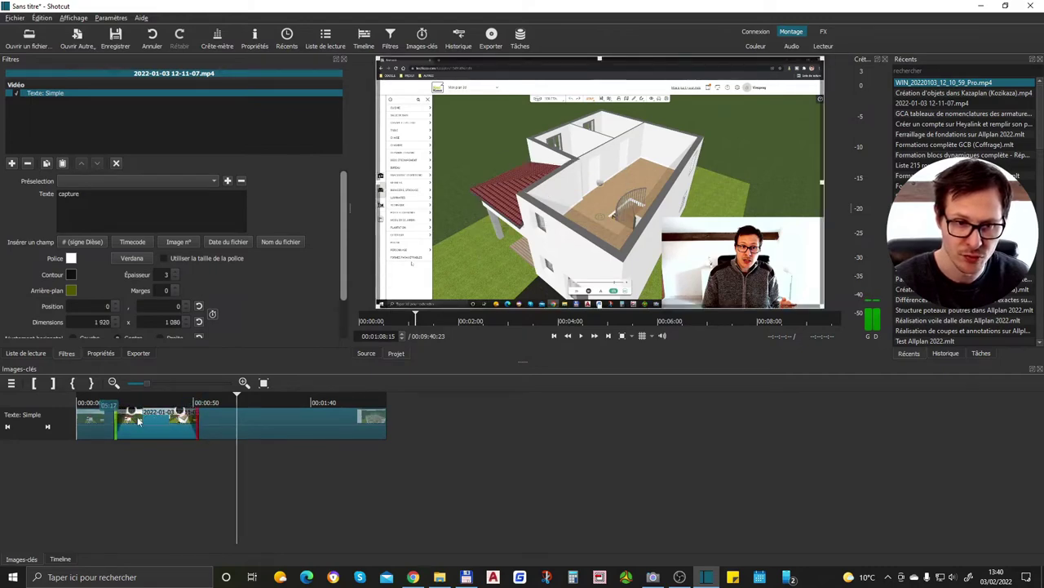
# Step: Play the capture text from the filter's start and shorten its opening transition to 01:25
pyautogui.click(115, 403)
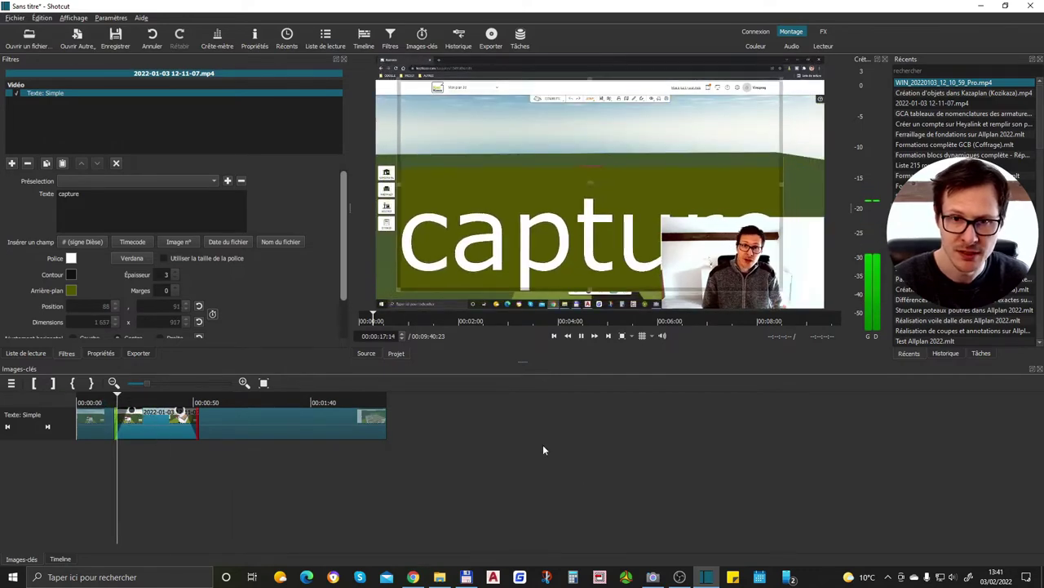
pyautogui.press('space')
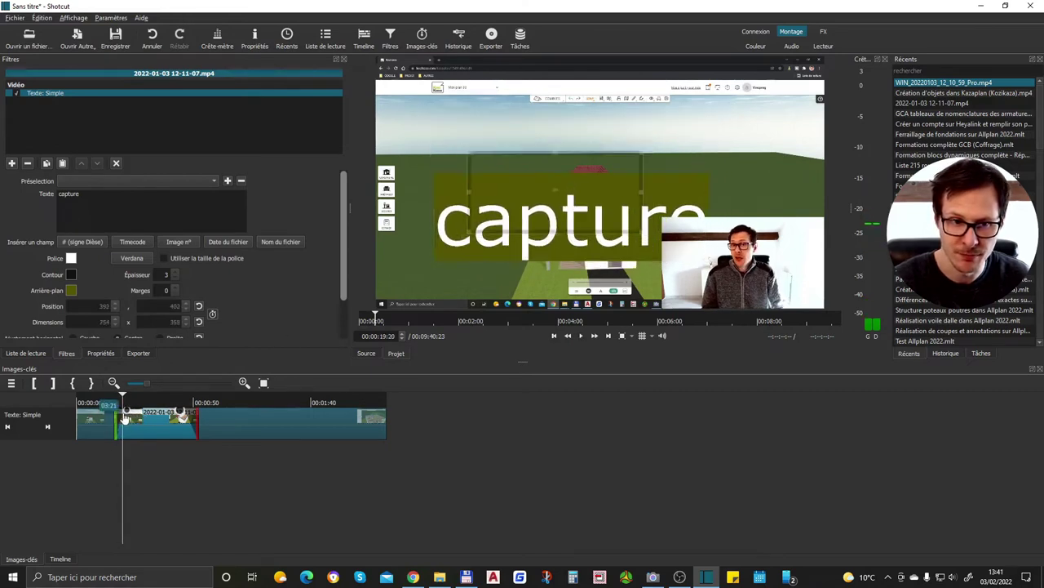
pyautogui.click(123, 417)
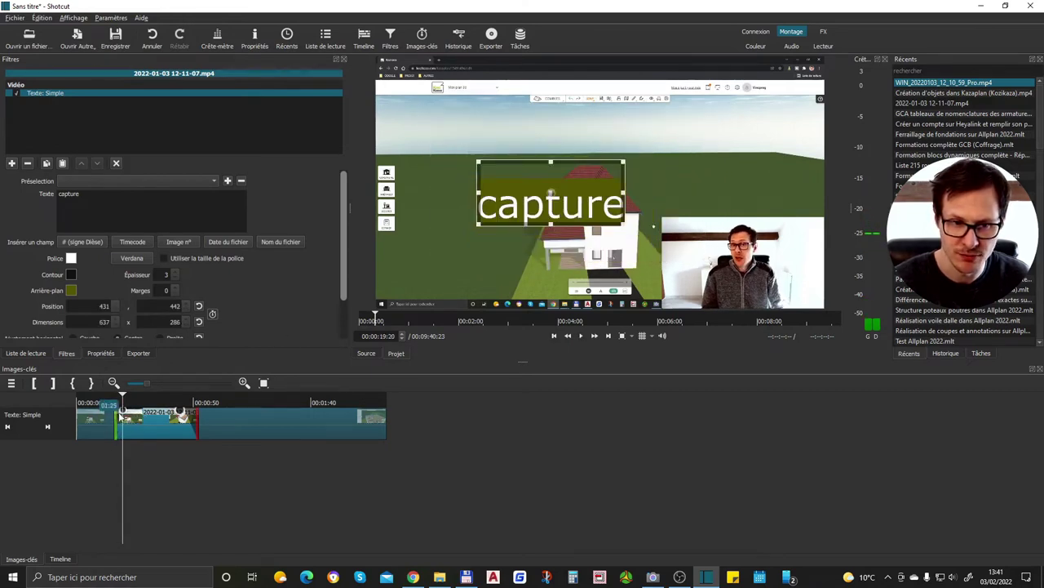
pyautogui.press('[')
pyautogui.press('space')
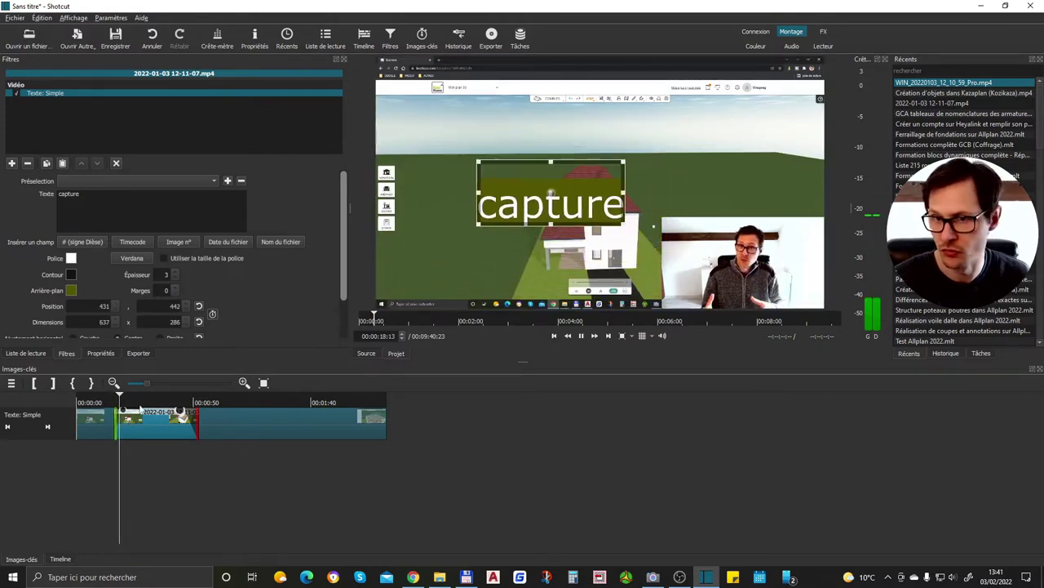
pyautogui.press('space')
# Step: Move the capture text frame to position 61, 216 and shrink it to 351 x 118
pyautogui.moveTo(551, 192); pyautogui.dragTo(464, 139)
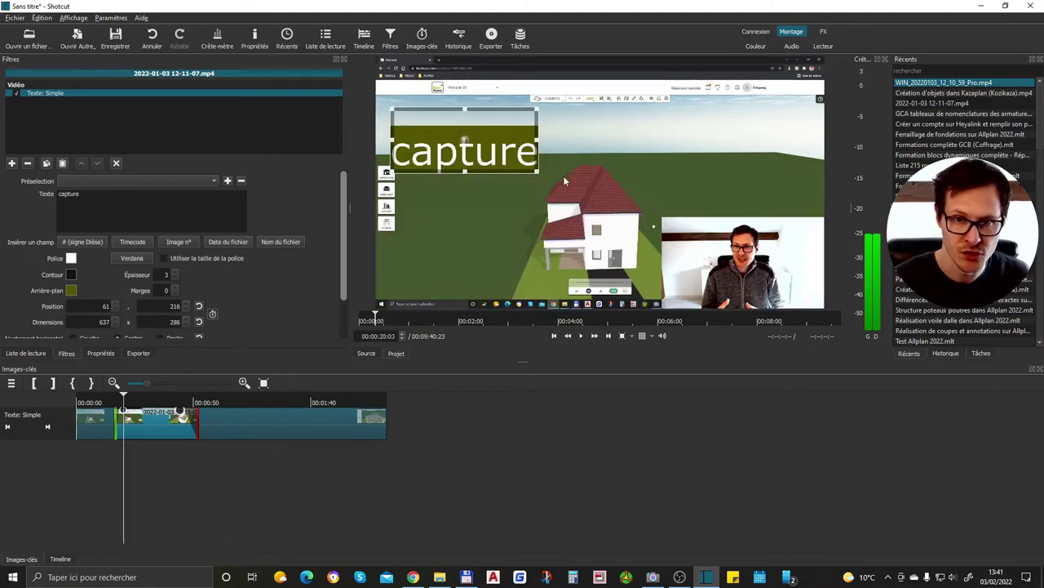
pyautogui.moveTo(539, 171); pyautogui.dragTo(471, 128)
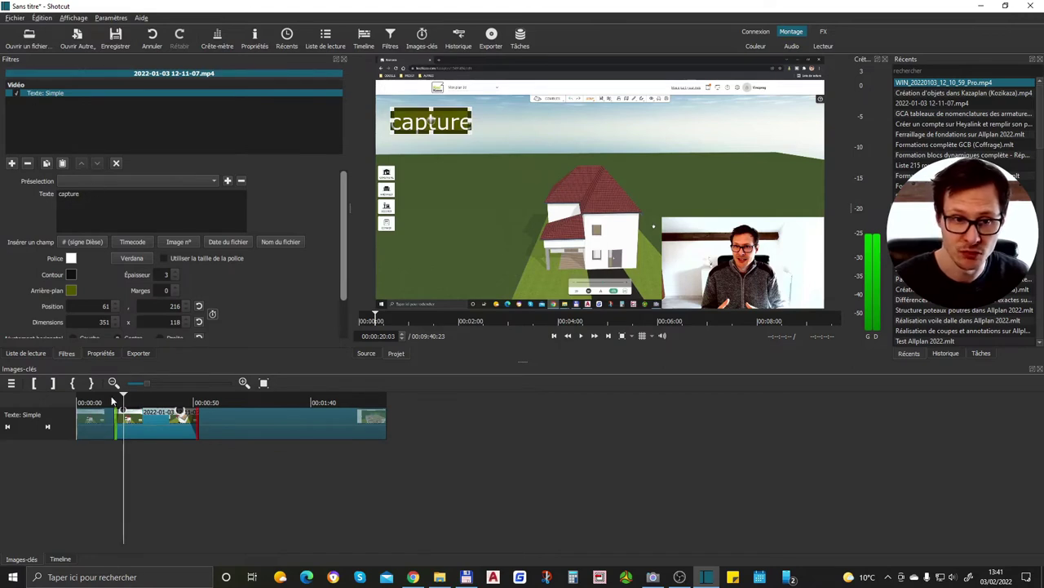
# Step: Review the capture text's end point and play it back in the main timeline
pyautogui.press('Down')
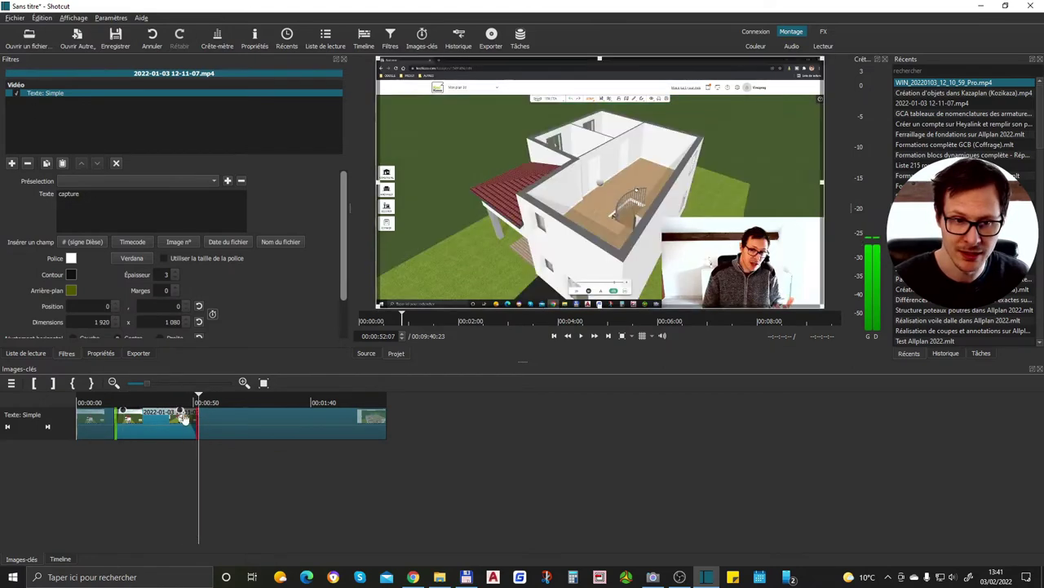
pyautogui.click(60, 559)
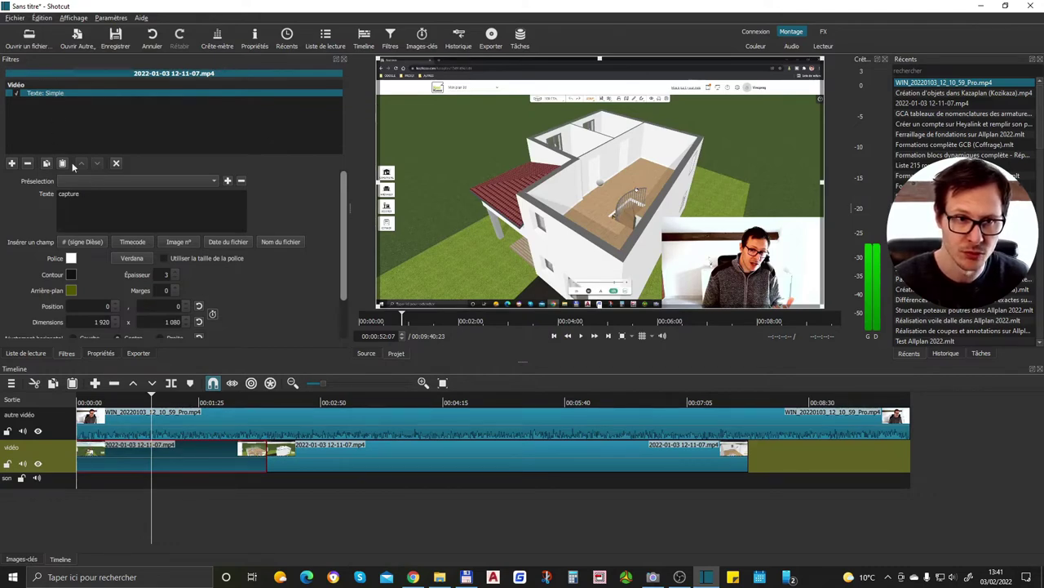
pyautogui.click(147, 402)
pyautogui.press('space')
pyautogui.click(129, 401)
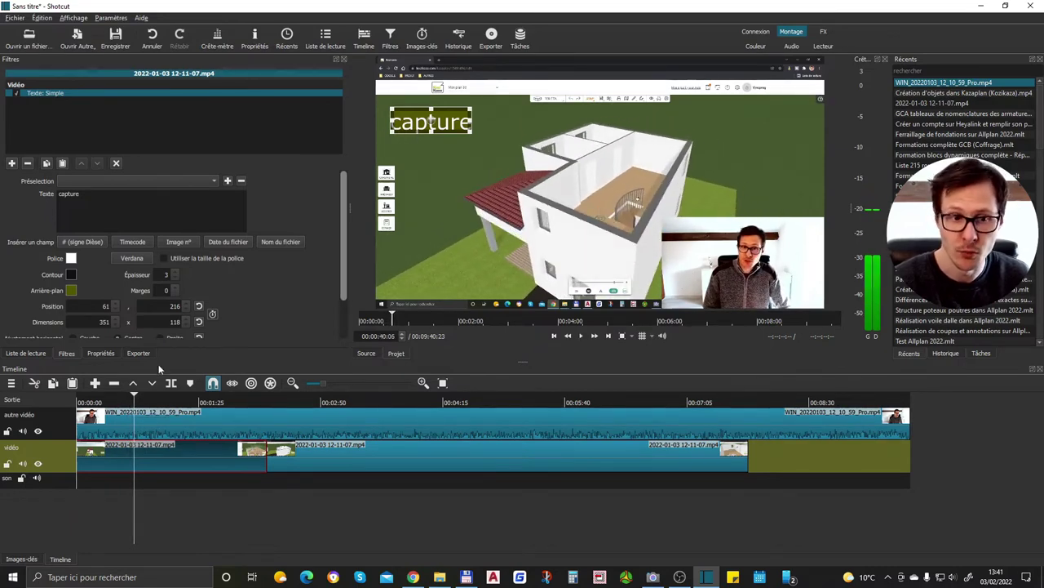
# Step: Try the Vieux film : poussière video filter on the vidéo track's first segment
pyautogui.click(175, 426)
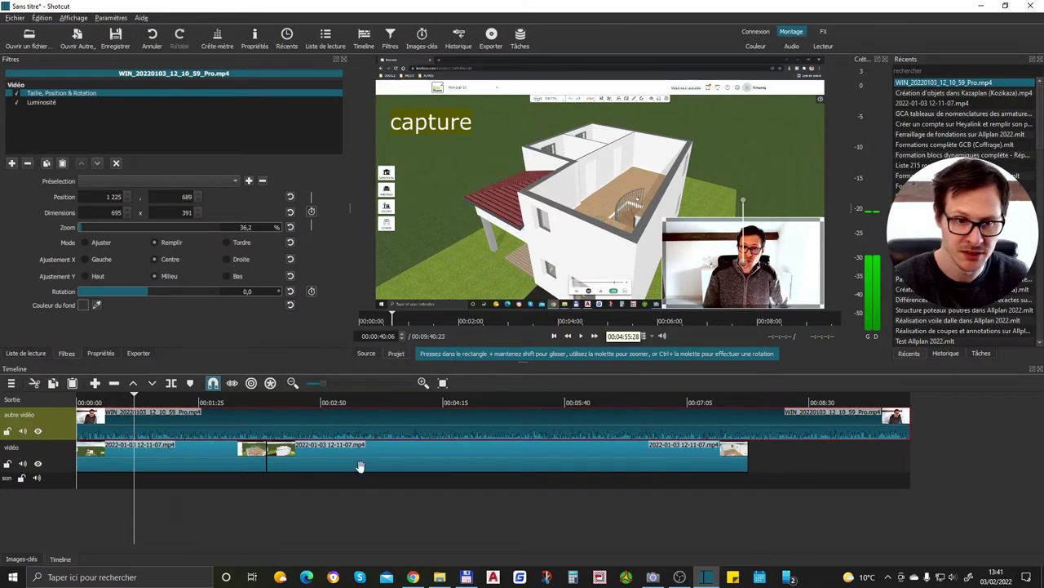
pyautogui.click(210, 457)
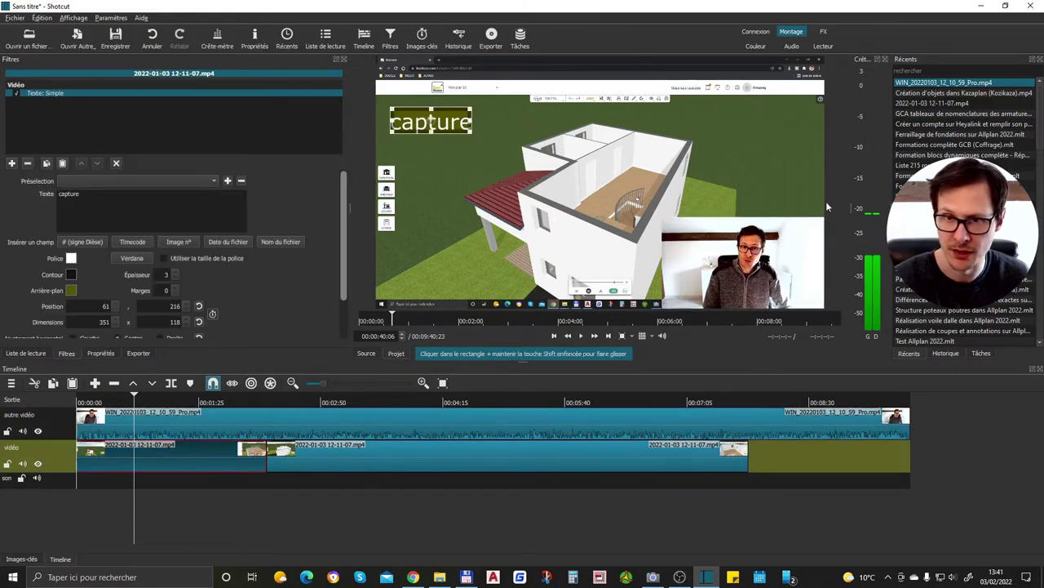
pyautogui.click(13, 164)
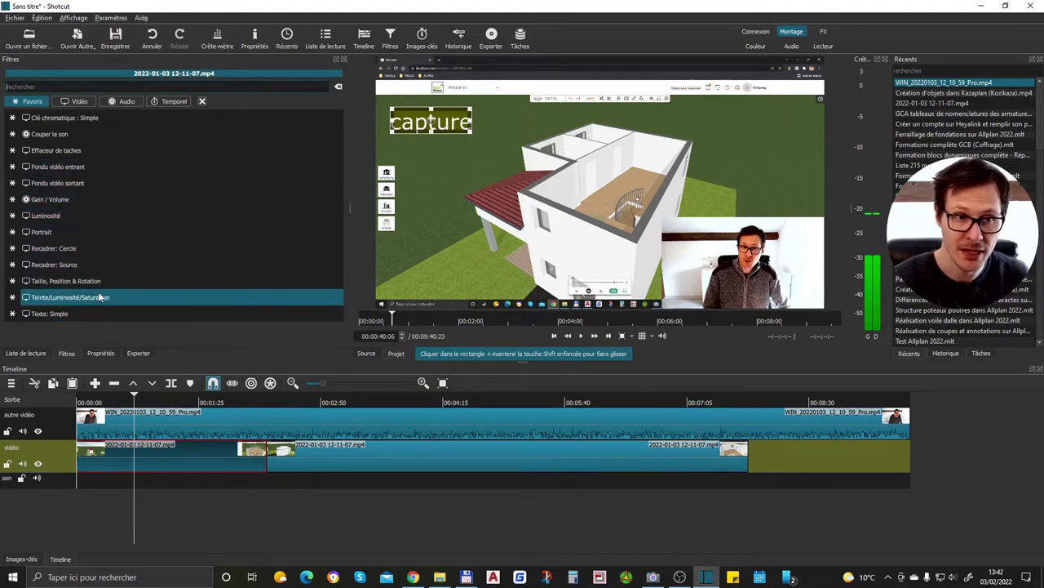
pyautogui.click(79, 102)
pyautogui.scroll(-3, 82, 212)
pyautogui.scroll(4, 100, 257)
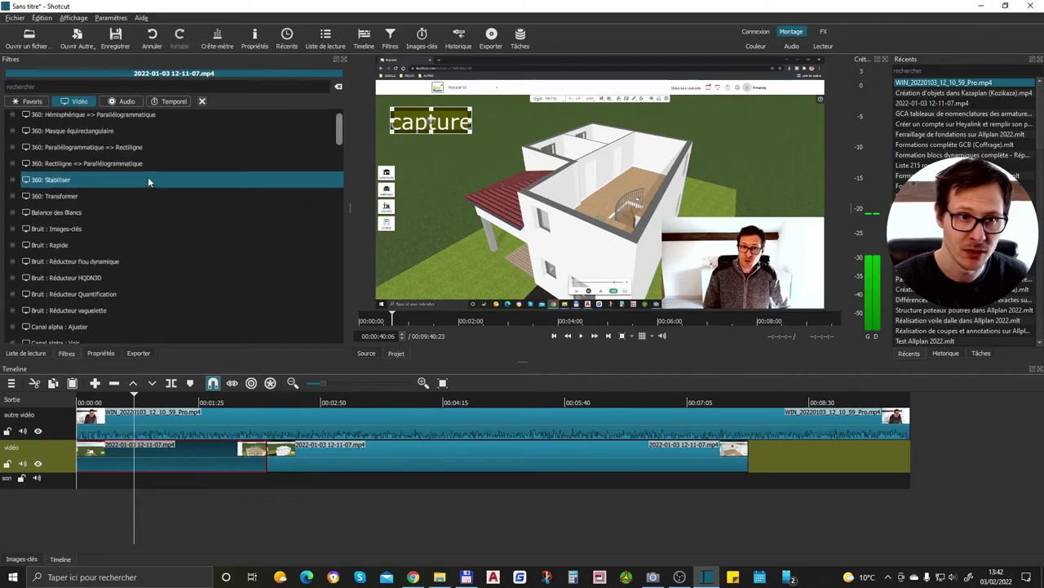
pyautogui.scroll(-5, 143, 208)
pyautogui.scroll(-10, 144, 210)
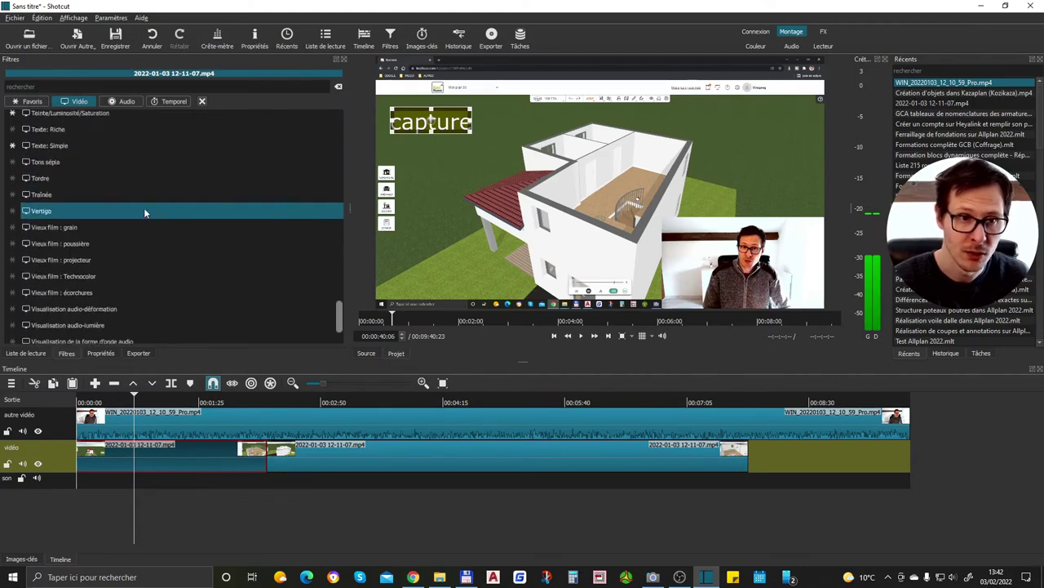
pyautogui.click(96, 174)
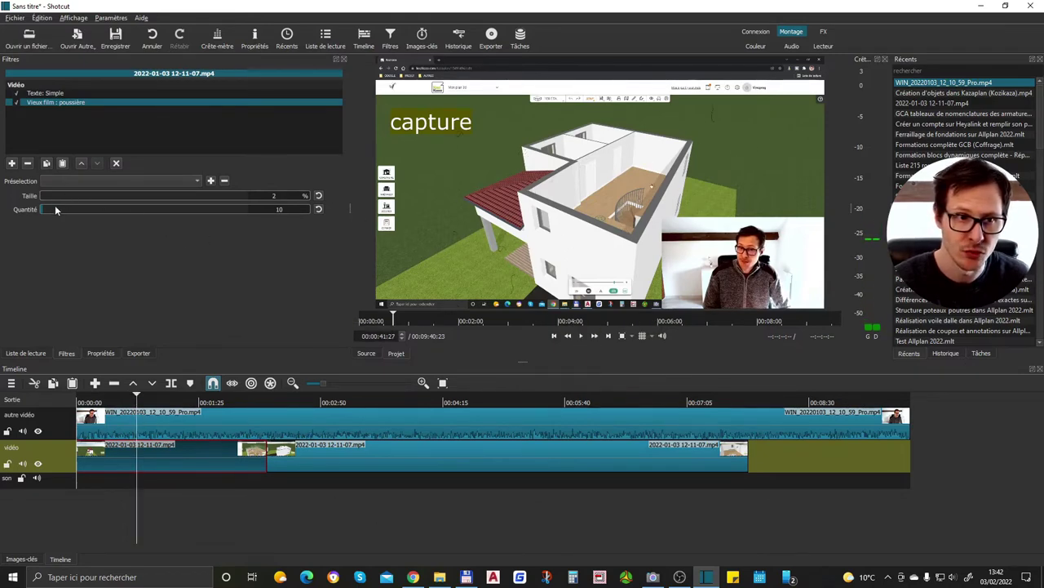
# Step: Test the dust filter with Quantité 280 and Taille 33 % and 6 %, and remove it
pyautogui.moveTo(49, 209); pyautogui.dragTo(186, 212)
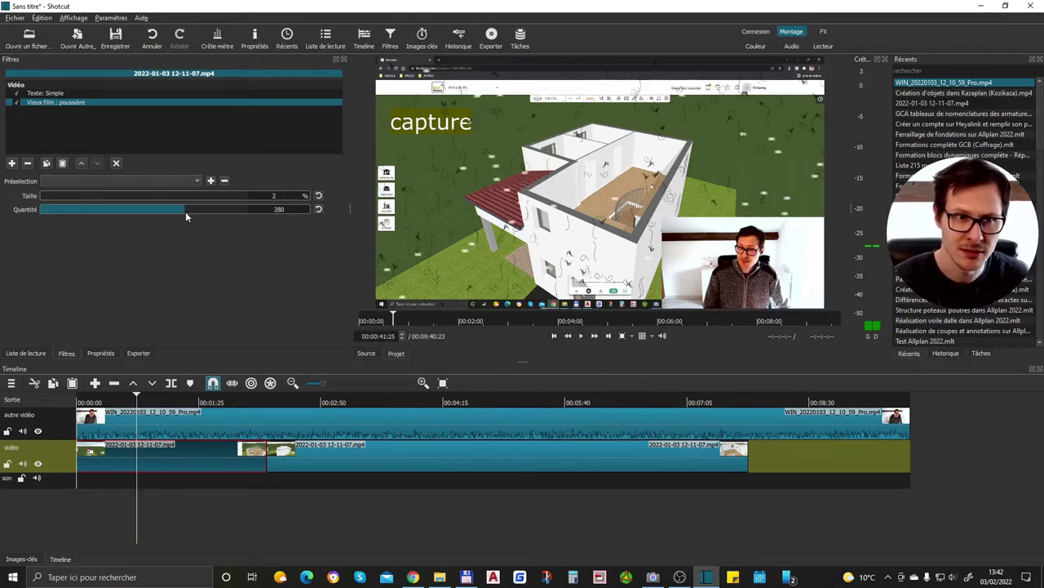
pyautogui.moveTo(71, 195); pyautogui.dragTo(107, 196)
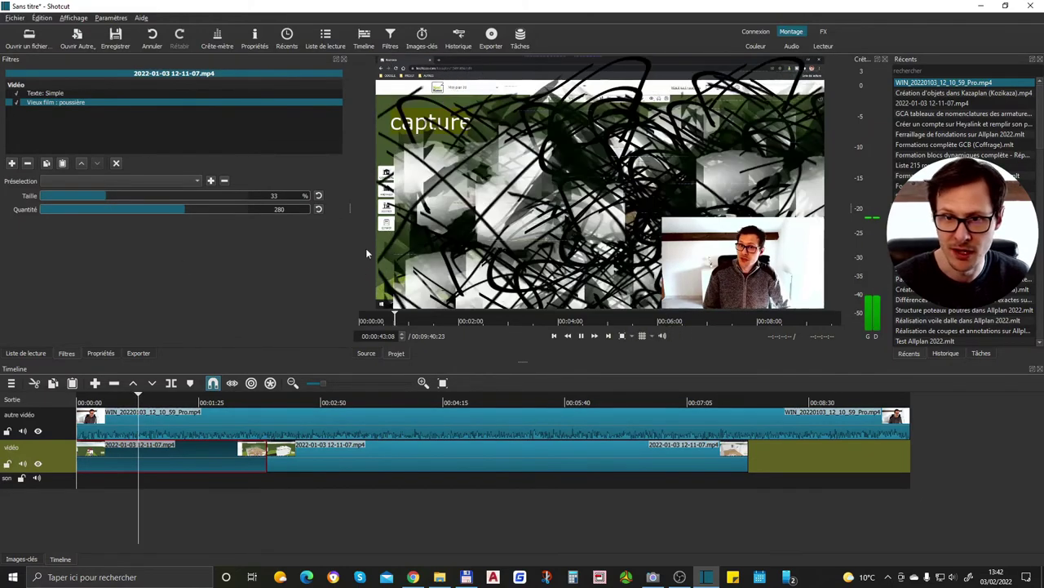
pyautogui.moveTo(45, 197)
pyautogui.mouseDown()
pyautogui.moveTo(40, 204)
pyautogui.moveTo(90, 193)
pyautogui.moveTo(51, 206)
pyautogui.mouseUp()
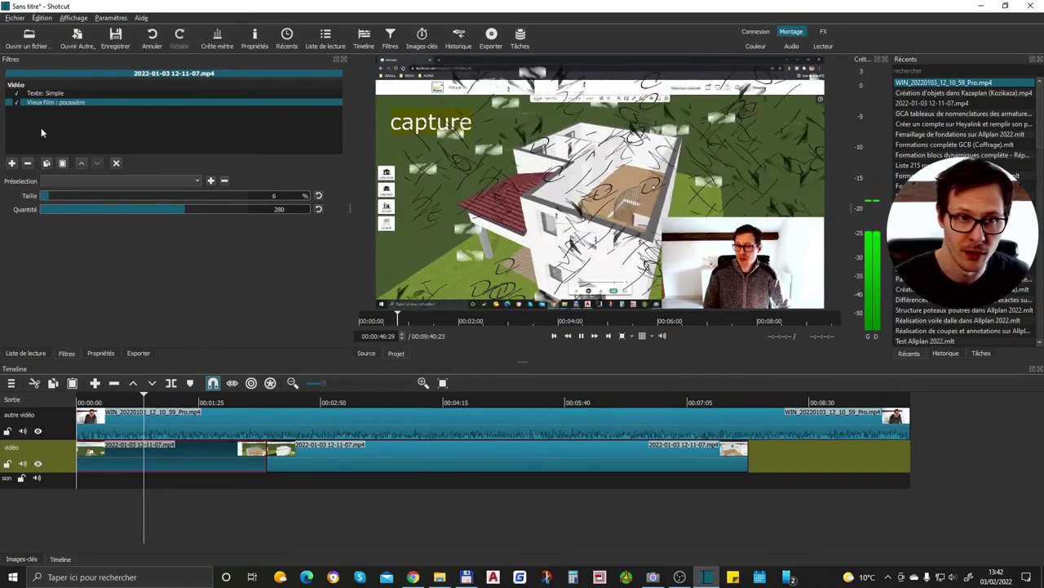
pyautogui.click(28, 164)
# Step: Try the 360: Transformer filter with Embardée 57, Hauteur du son 47 and Roll 28 degrees, play the result and remove the filter
pyautogui.click(12, 163)
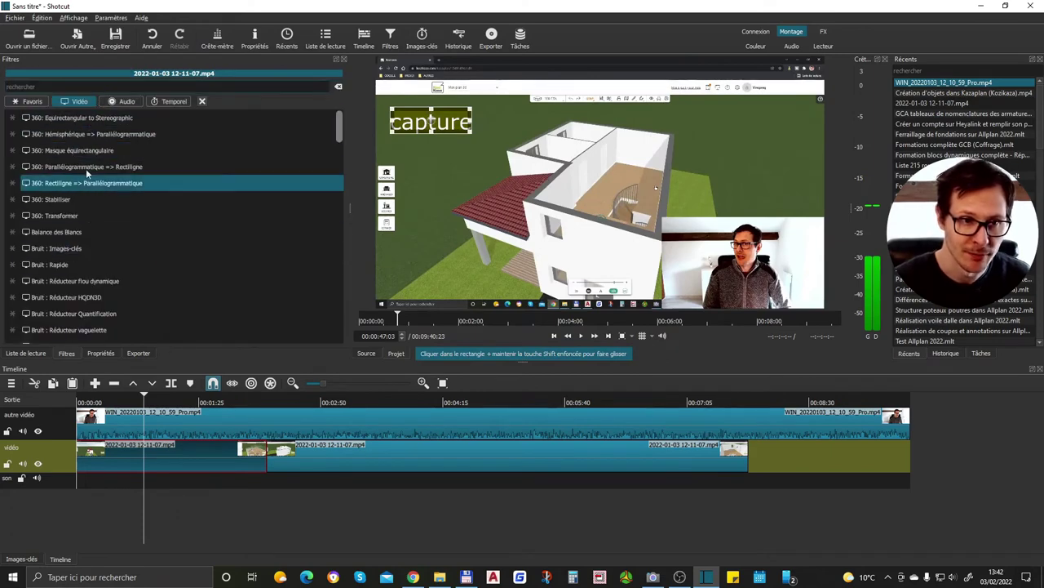
pyautogui.click(86, 217)
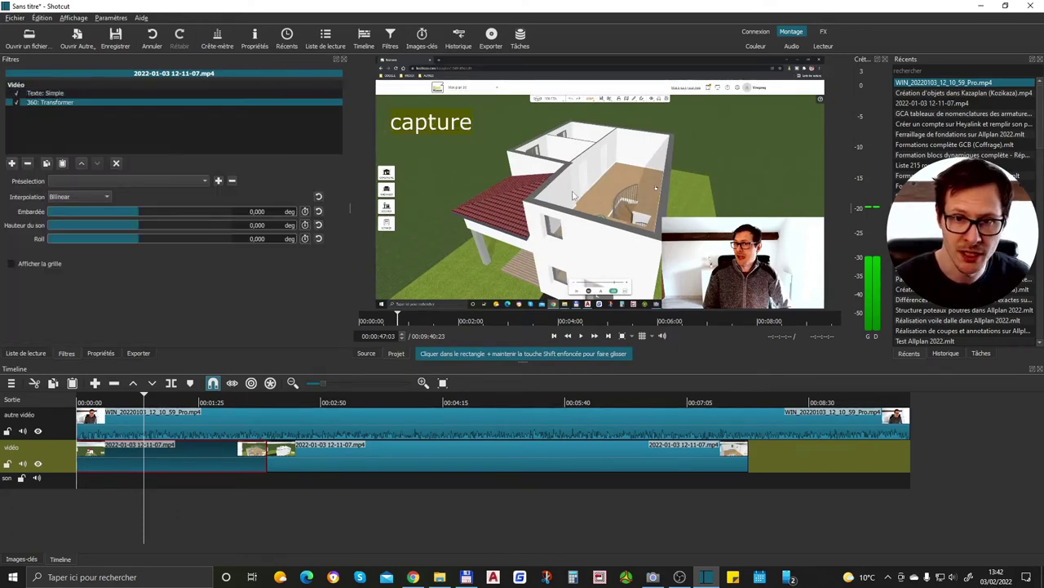
pyautogui.moveTo(137, 212); pyautogui.dragTo(160, 224)
pyautogui.click(156, 239)
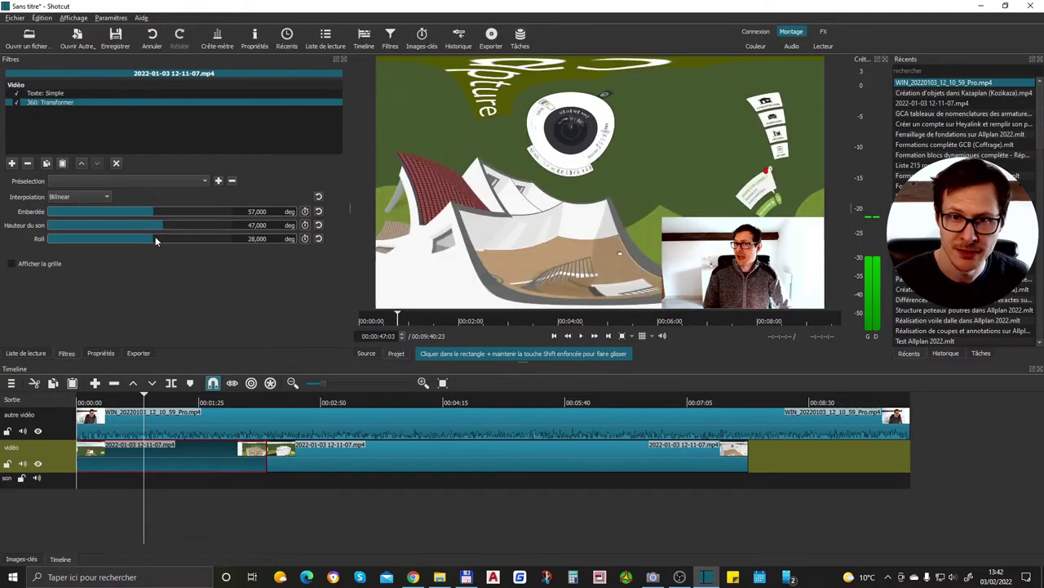
pyautogui.click(131, 400)
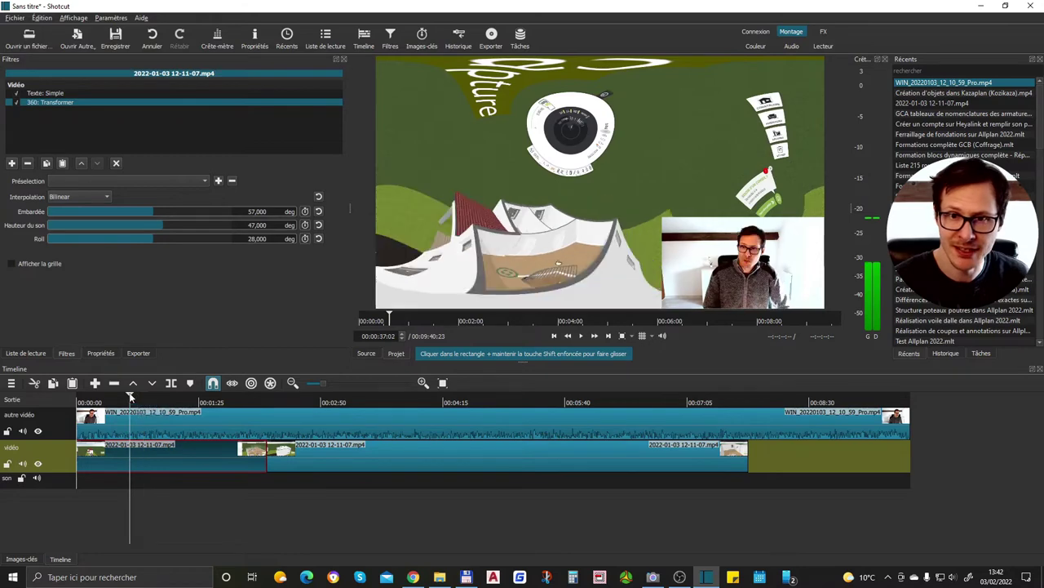
pyautogui.press('space')
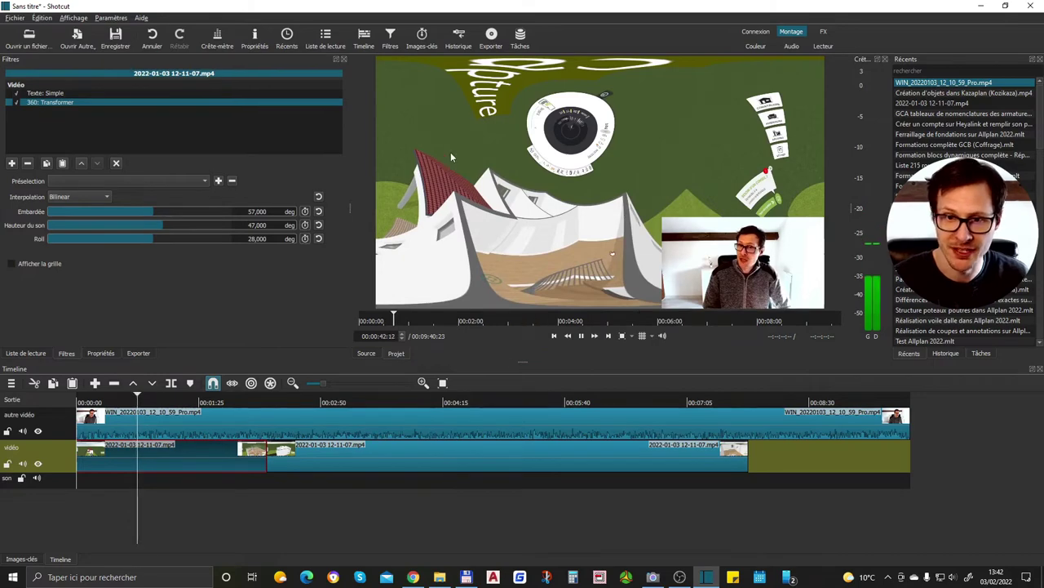
pyautogui.press('space')
pyautogui.click(27, 164)
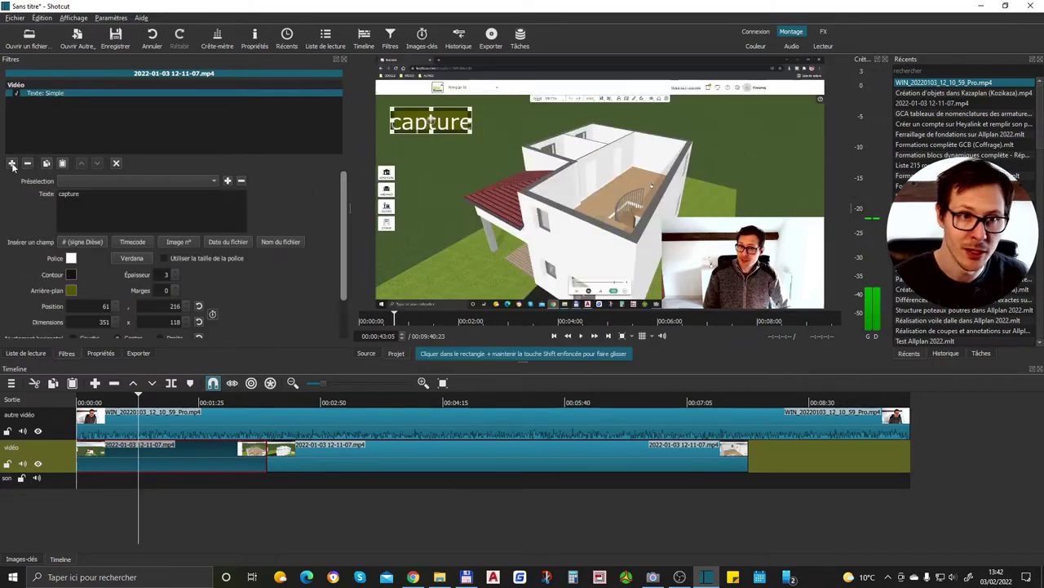
# Step: Add the Flou: Dimensions filter to the vidéo track's first segment with Largeur 4 px and Hauteur 16 px
pyautogui.click(11, 163)
pyautogui.scroll(-3, 148, 302)
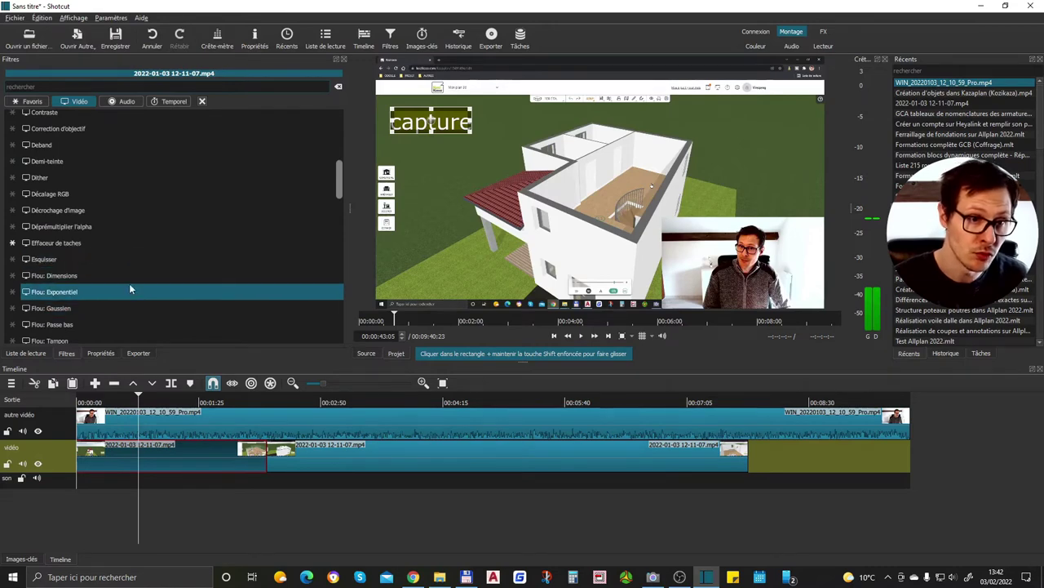
pyautogui.click(77, 276)
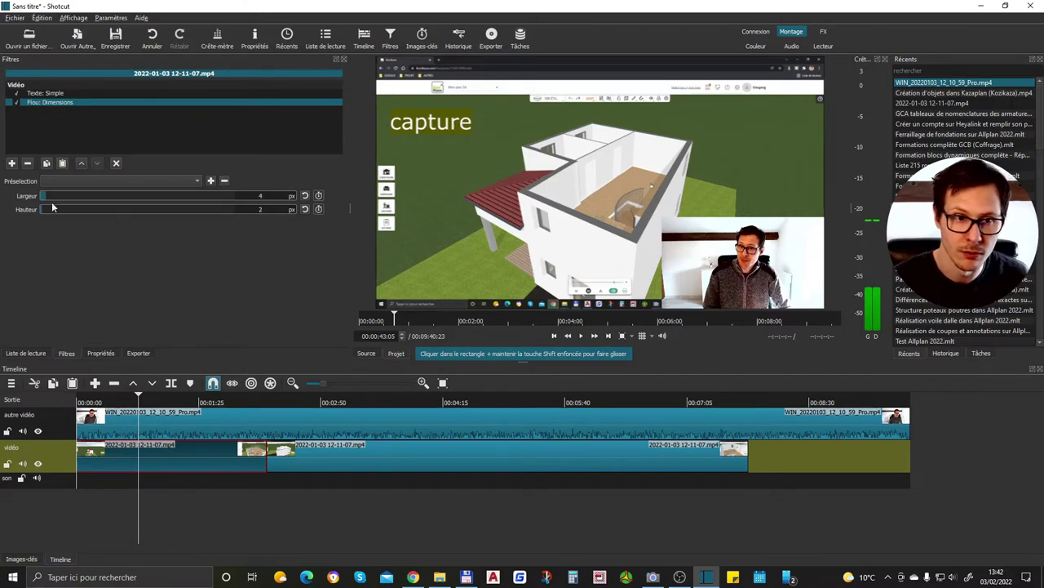
pyautogui.moveTo(56, 207); pyautogui.dragTo(72, 212)
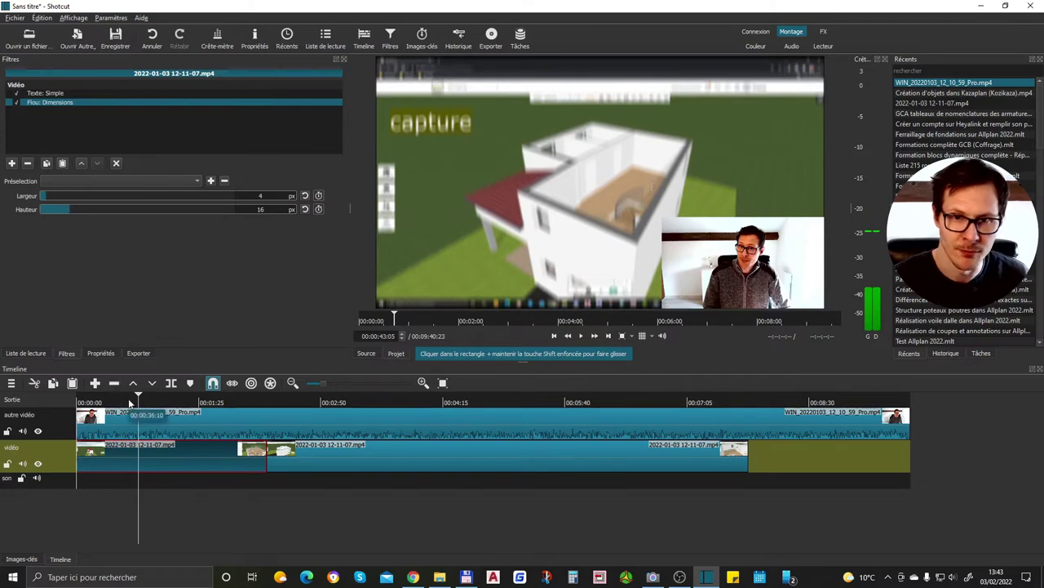
# Step: Trim the blur filter in its keyframe view to run from about 43 s to about 52 s of the clip
pyautogui.click(21, 559)
pyautogui.moveTo(79, 425); pyautogui.dragTo(178, 414)
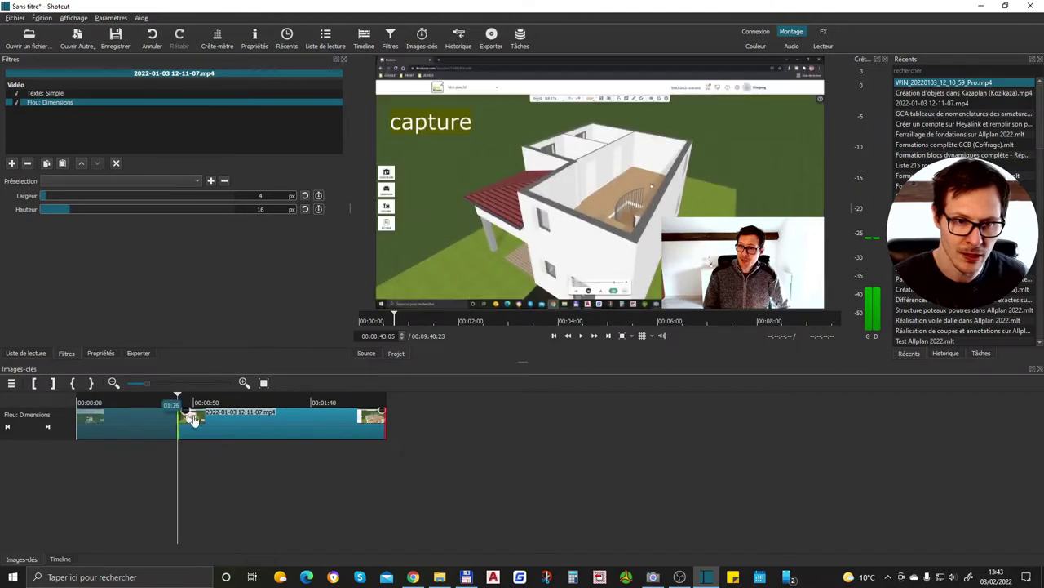
pyautogui.moveTo(385, 425); pyautogui.dragTo(186, 425)
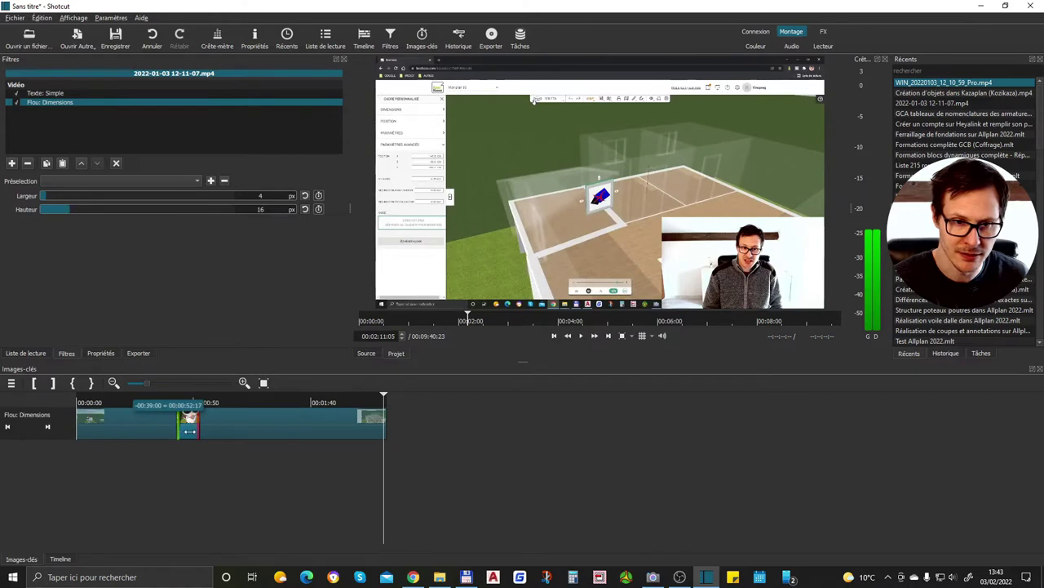
# Step: Play the vidéo track's first segment from about 41 s past the end of the blur range to check the blur's timing
pyautogui.click(60, 559)
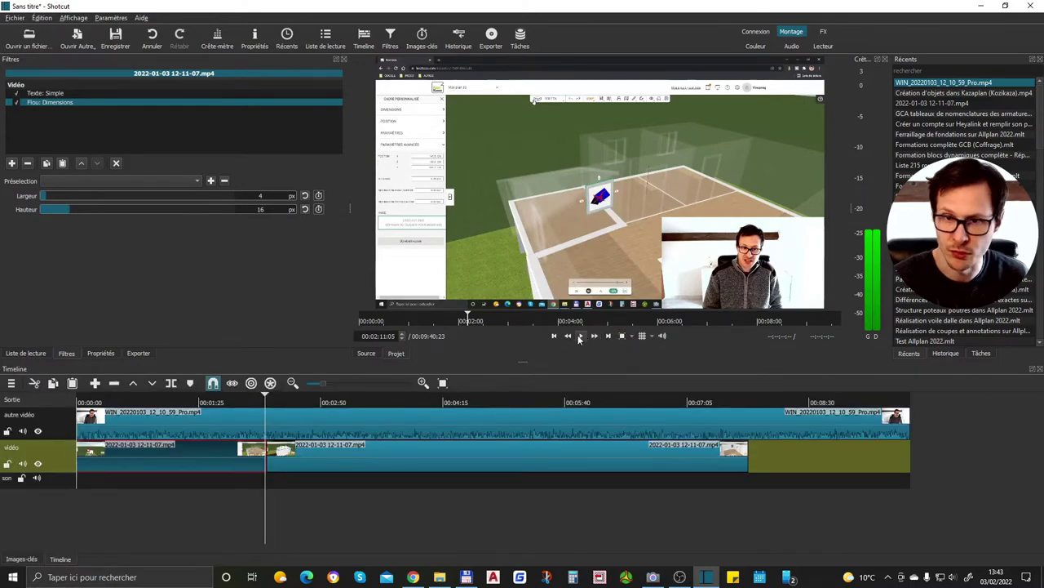
pyautogui.press('space')
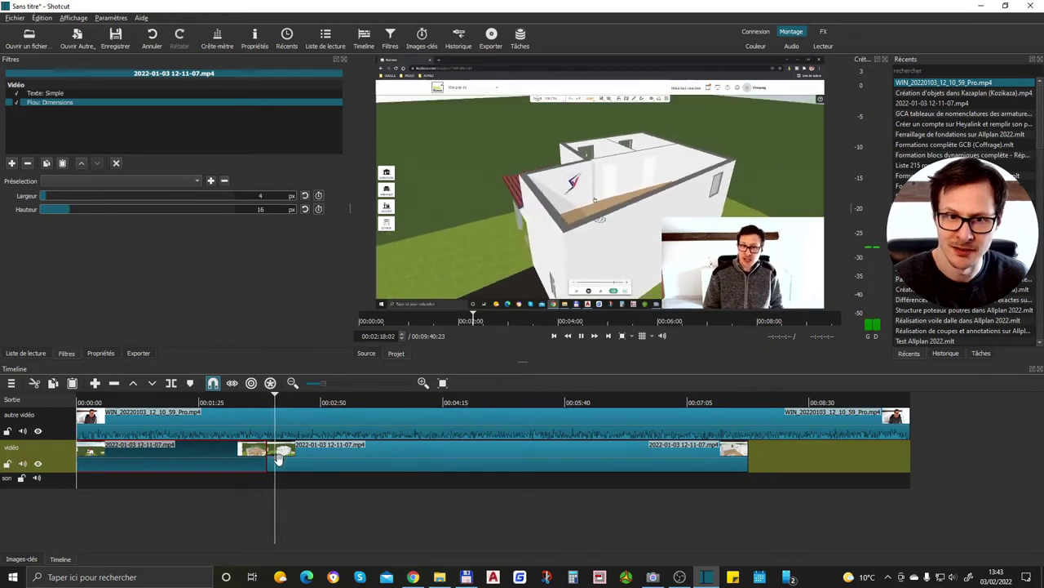
pyautogui.press('space')
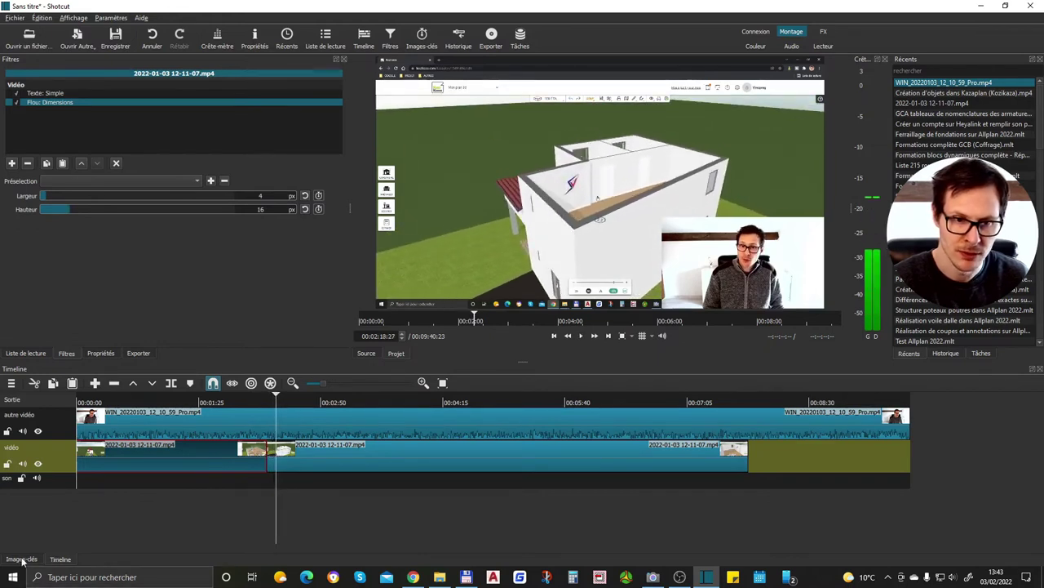
pyautogui.click(21, 559)
pyautogui.click(173, 402)
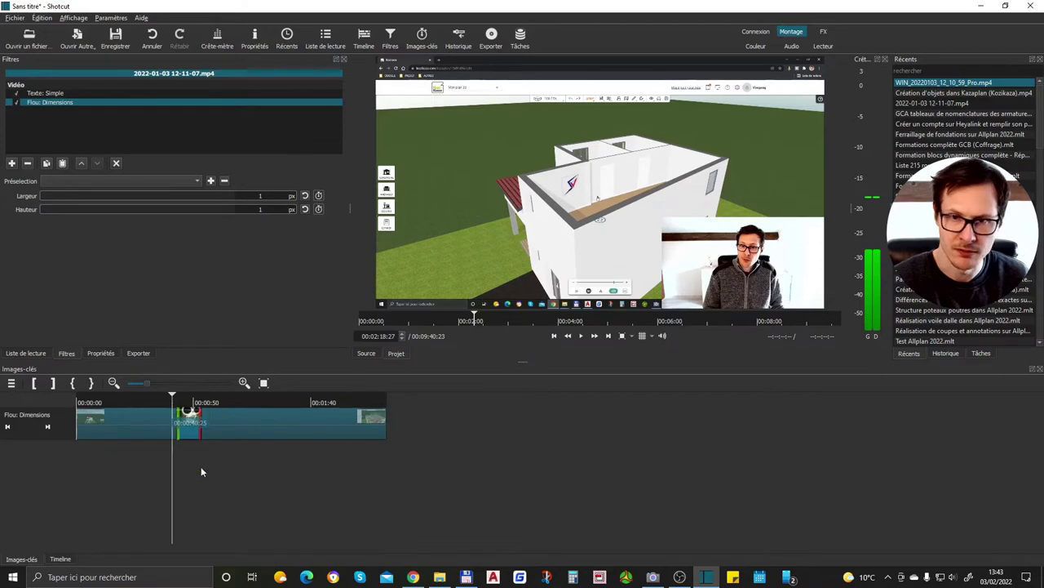
pyautogui.press('space')
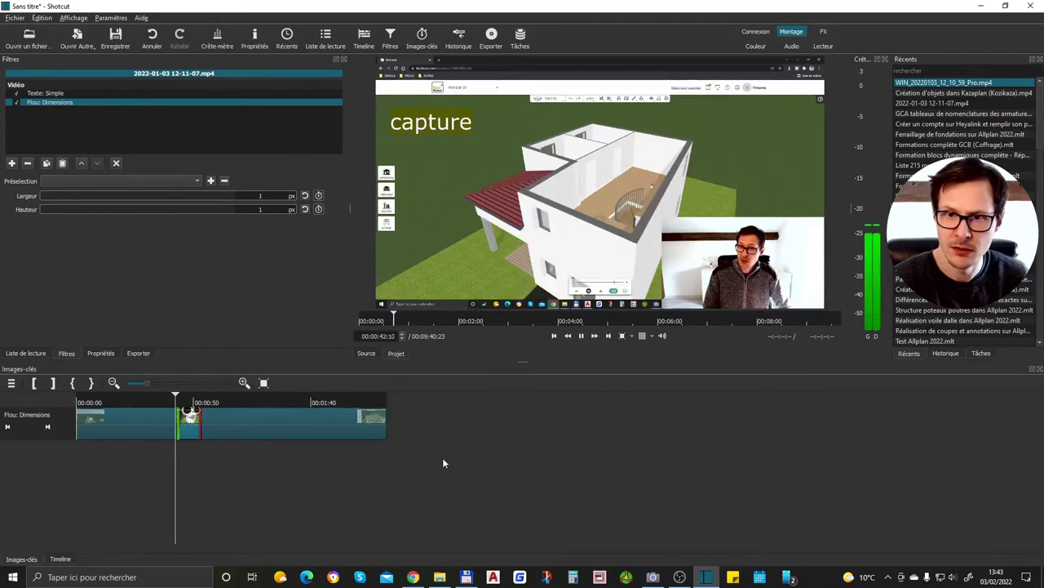
pyautogui.press('space')
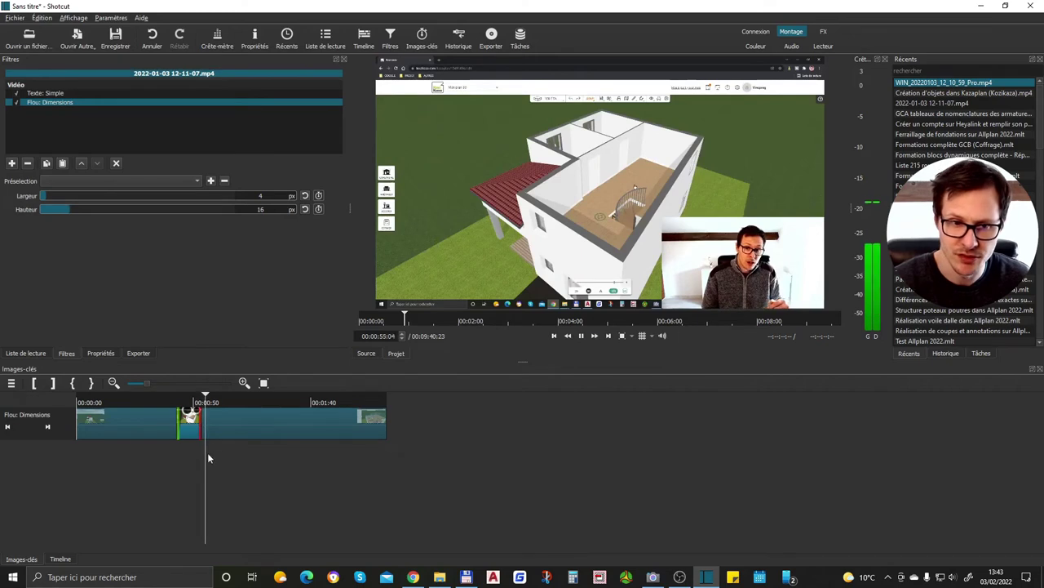
pyautogui.press('space')
pyautogui.click(61, 559)
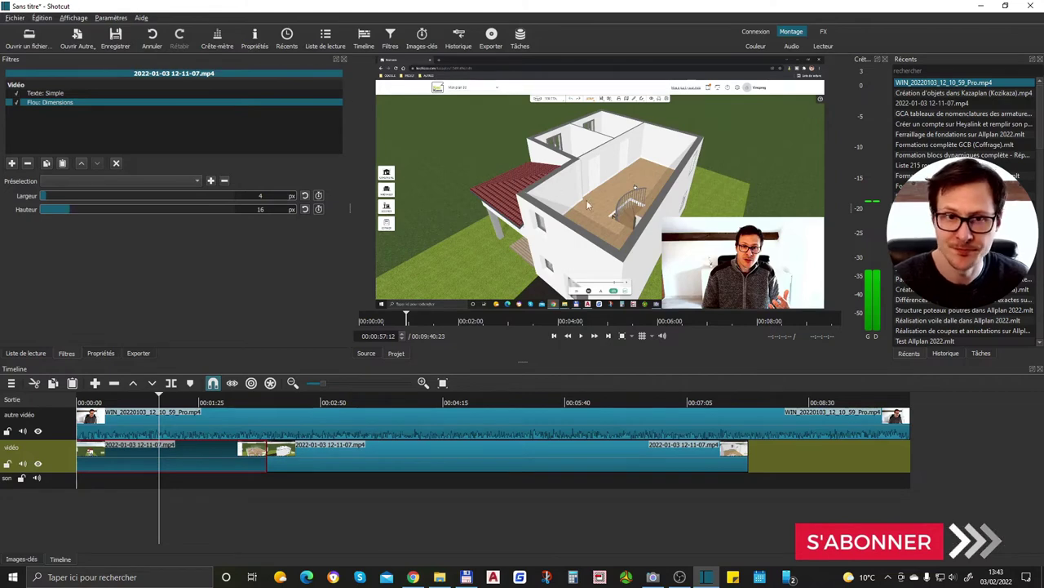
# Step: Examine the audio filters available for the webcam clip on the autre vidéo track
pyautogui.click(111, 437)
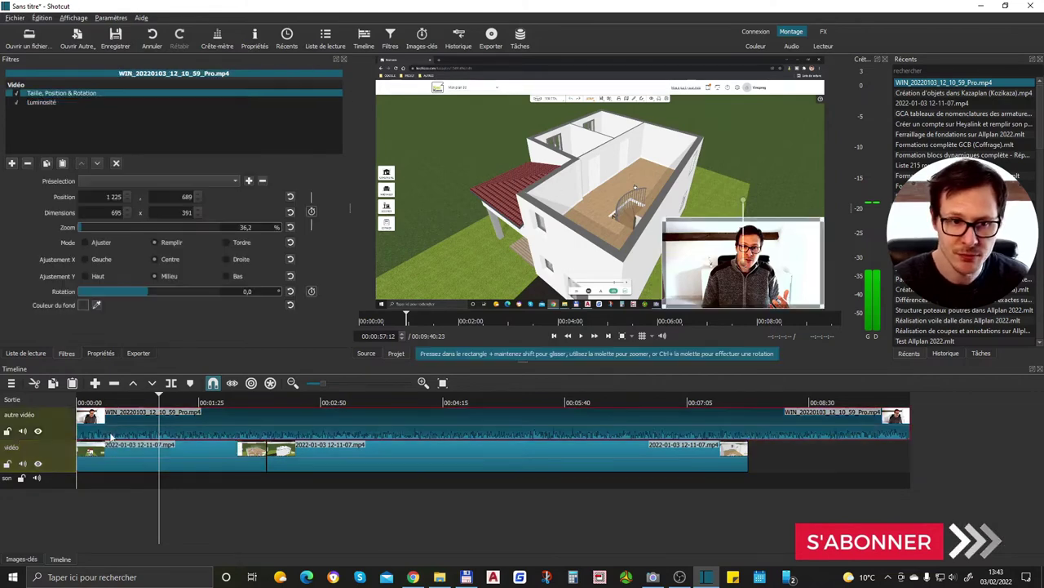
pyautogui.click(12, 162)
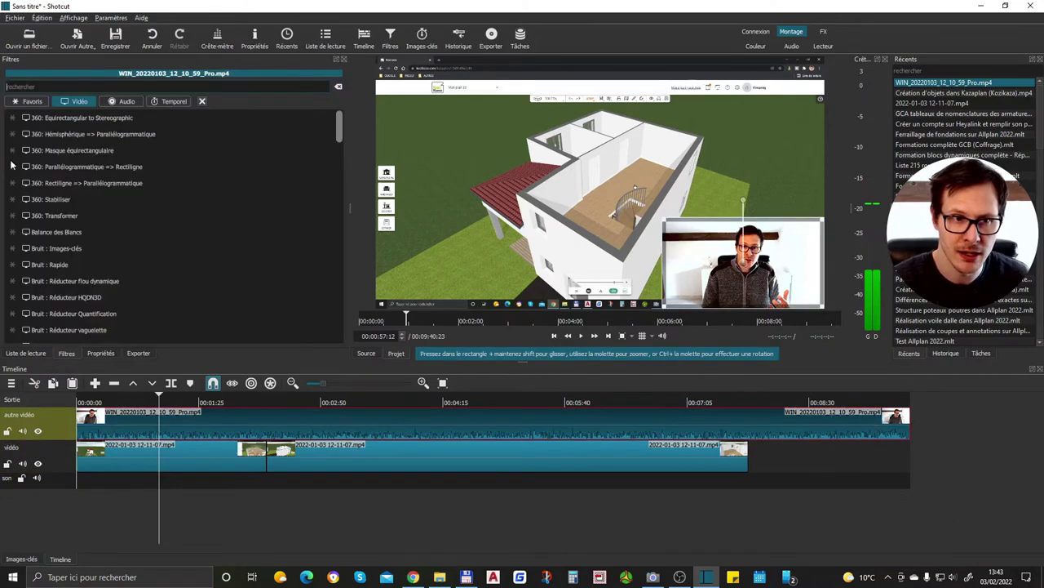
pyautogui.click(125, 104)
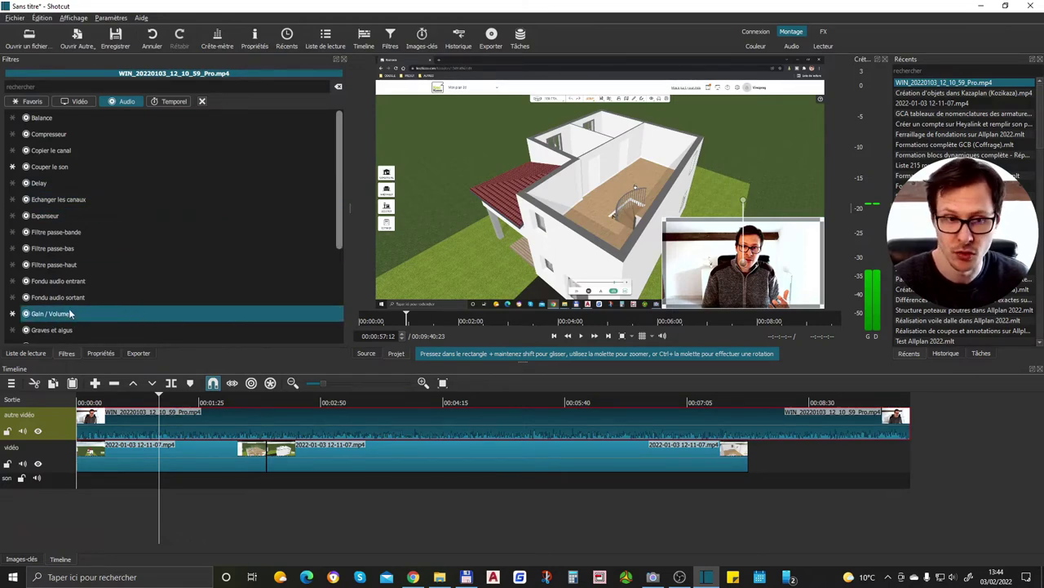
pyautogui.scroll(-3, 71, 315)
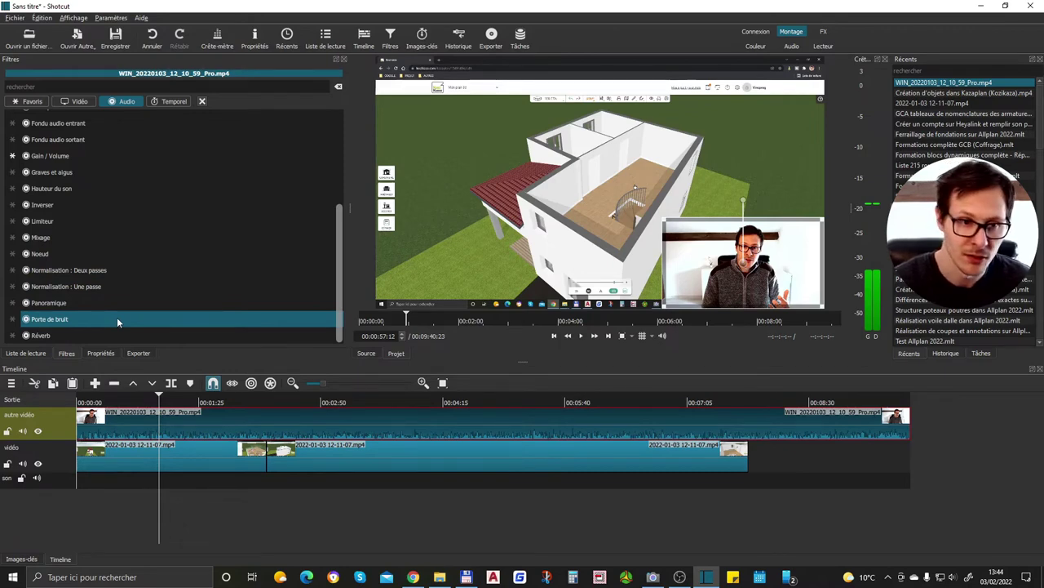
pyautogui.scroll(3, 83, 243)
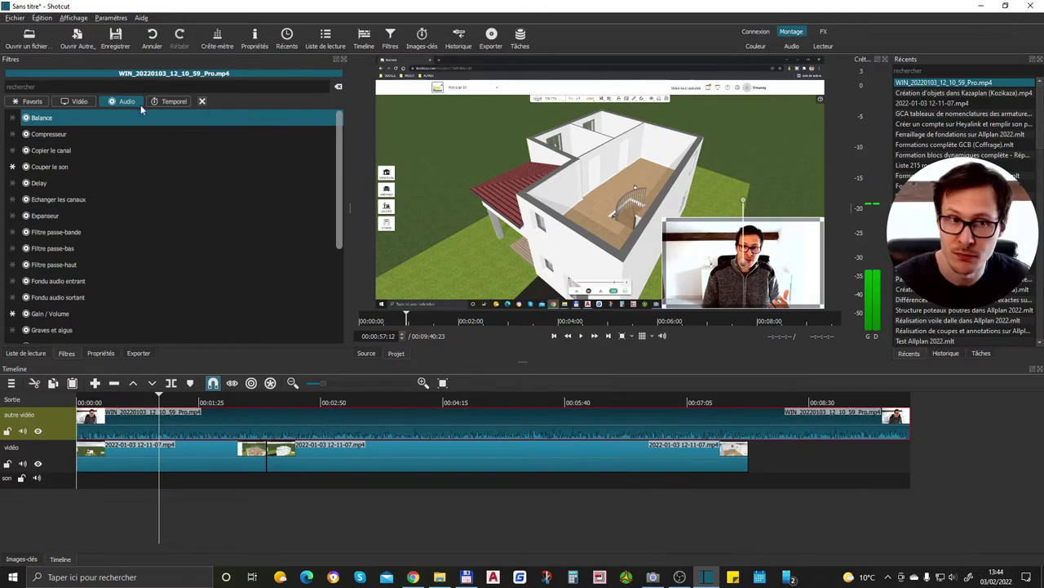
# Step: Compare the Temporel, Audio, Vidéo and Favoris filter categories for the webcam clip
pyautogui.click(169, 102)
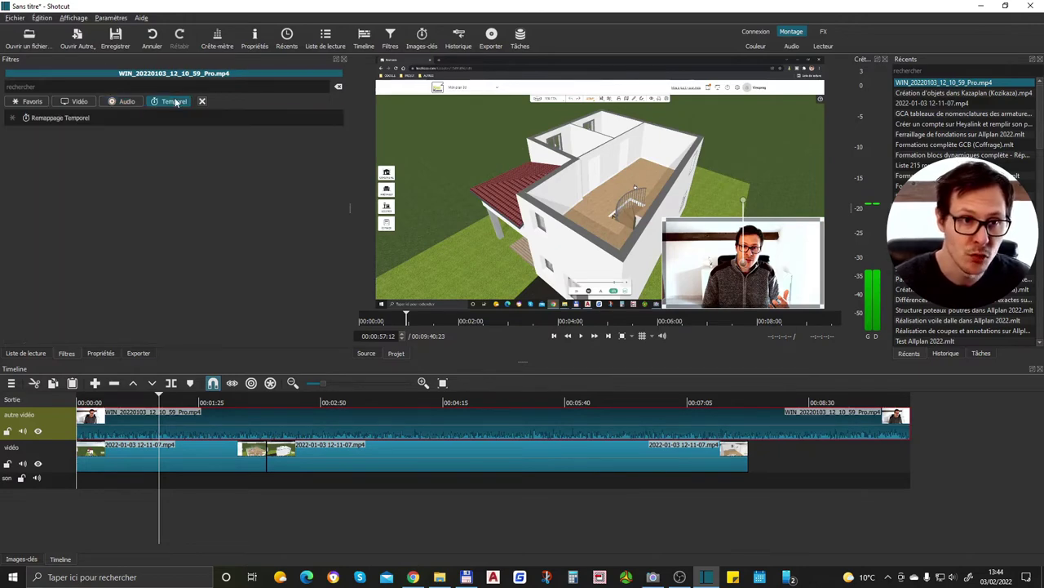
pyautogui.click(131, 102)
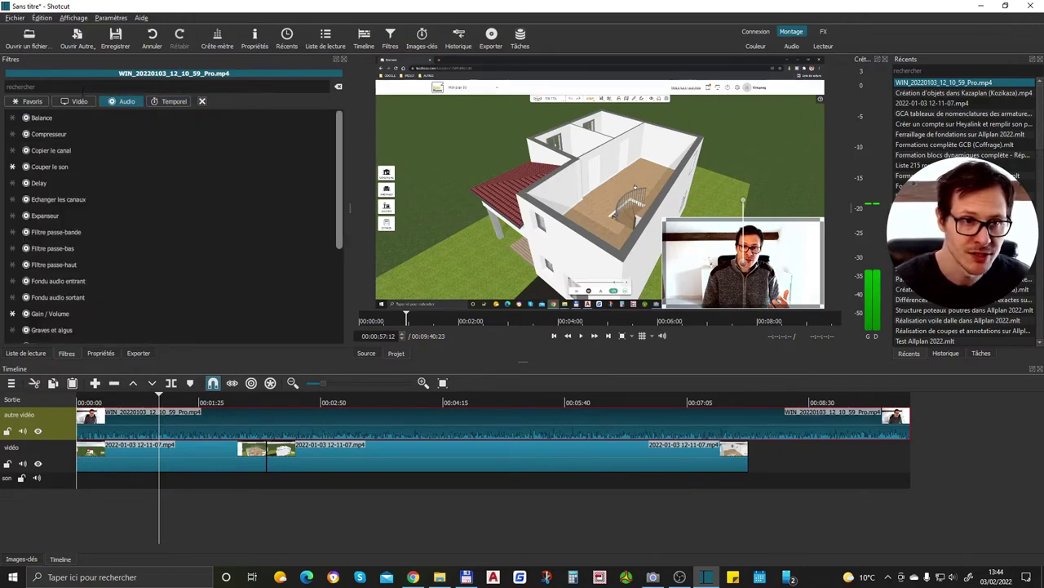
pyautogui.click(78, 102)
pyautogui.click(112, 104)
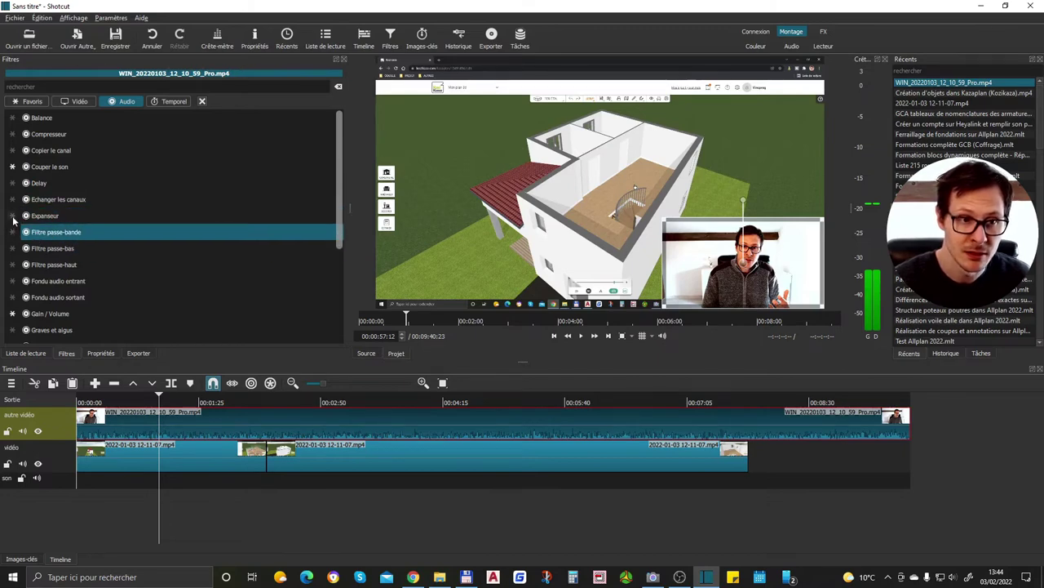
pyautogui.click(32, 102)
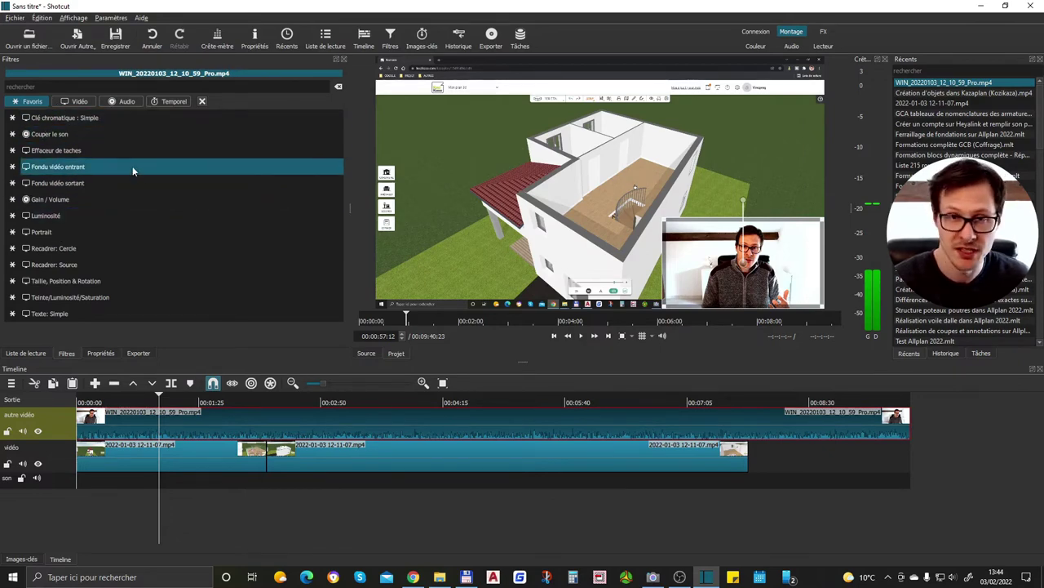
pyautogui.click(79, 101)
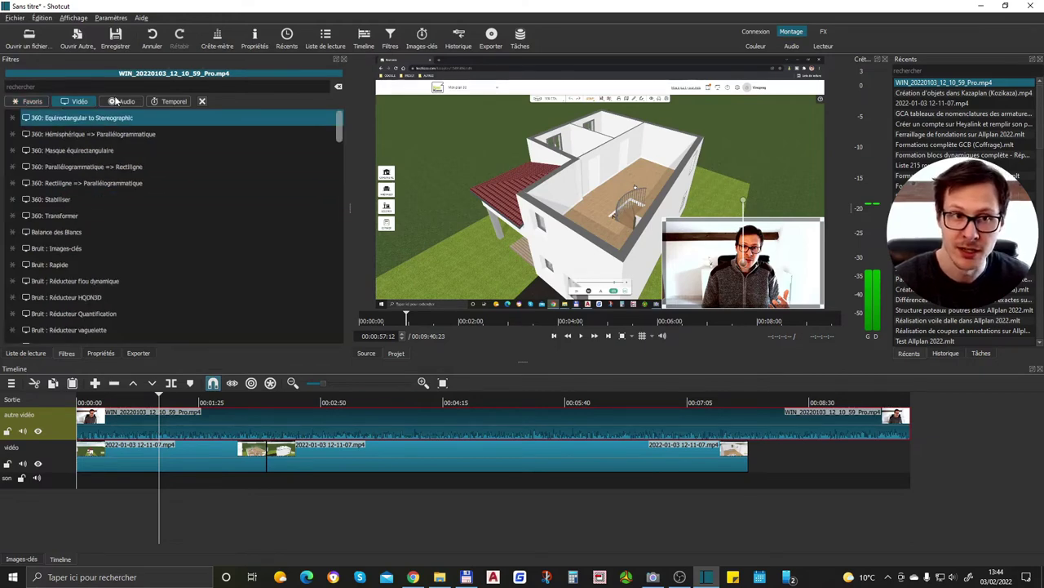
pyautogui.click(33, 101)
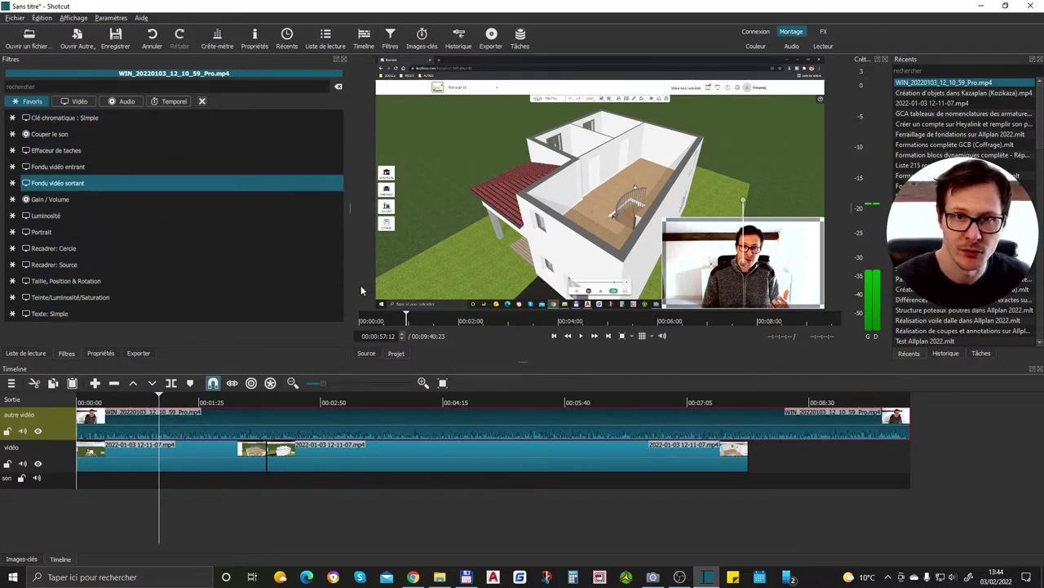
# Step: View the Montage and Lecteur layouts, and play the project briefly in the Audio layout to watch its sound meters
pyautogui.click(792, 33)
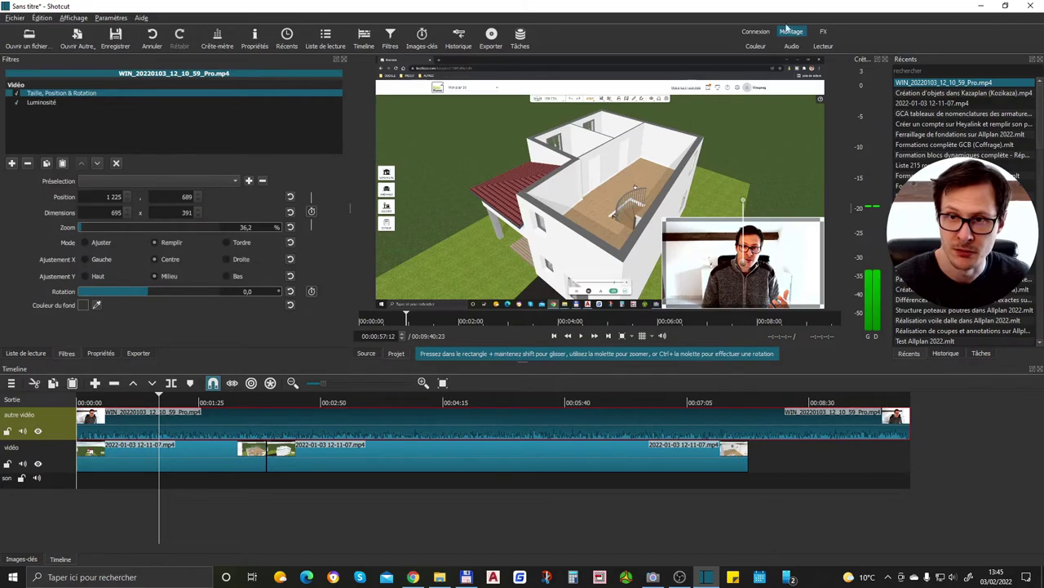
pyautogui.click(818, 47)
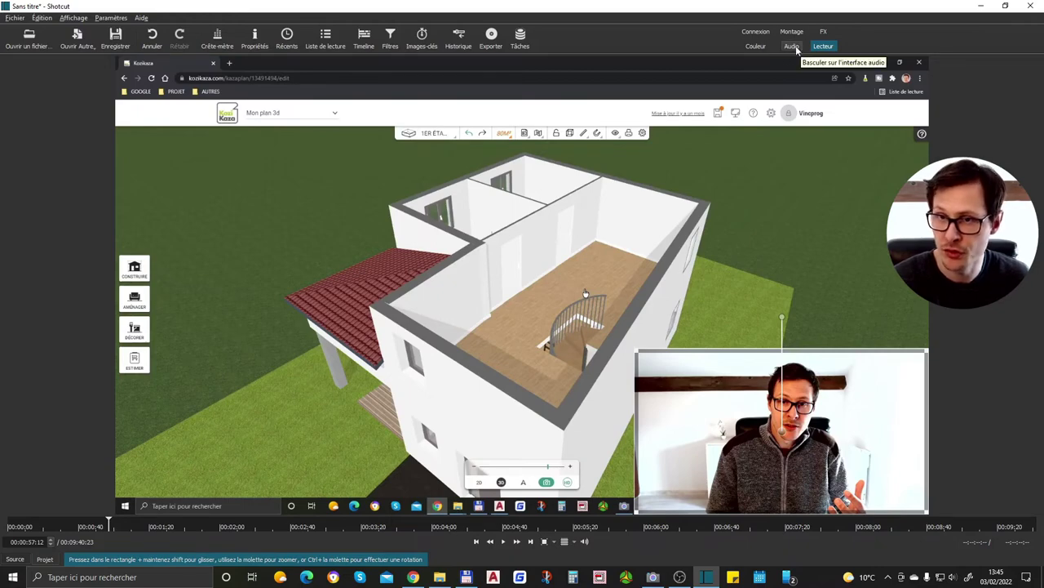
pyautogui.click(794, 47)
pyautogui.press('space')
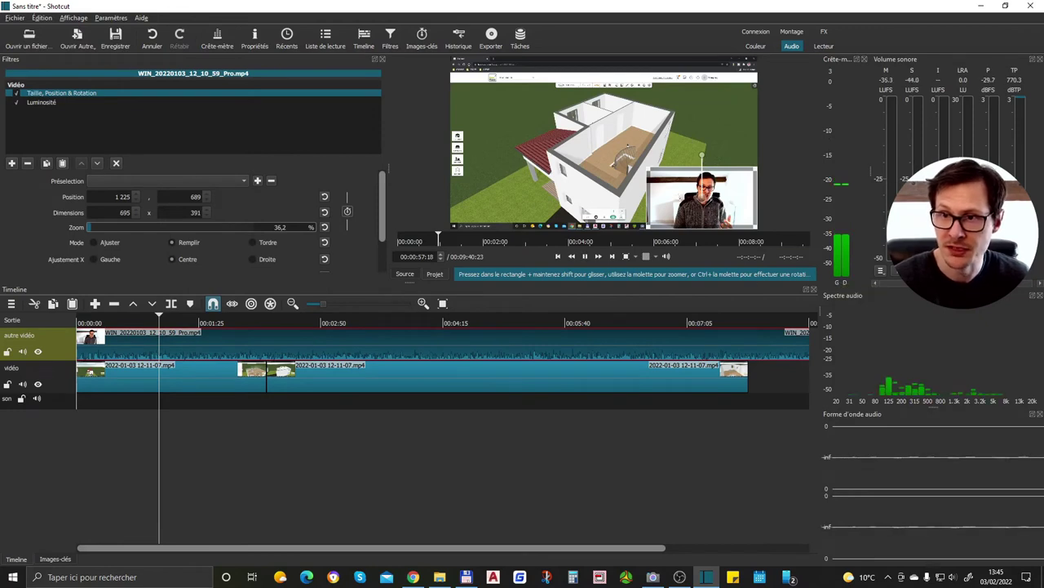
pyautogui.press('space')
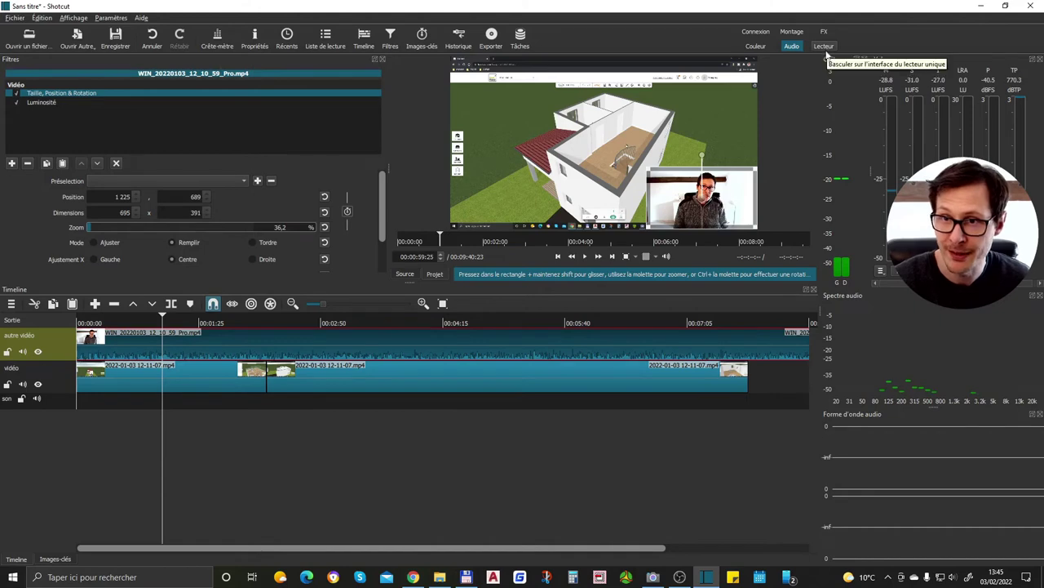
# Step: Examine the Couleur layout's video scopes and the Lecteur layout's large preview, and return to the Montage layout
pyautogui.click(755, 46)
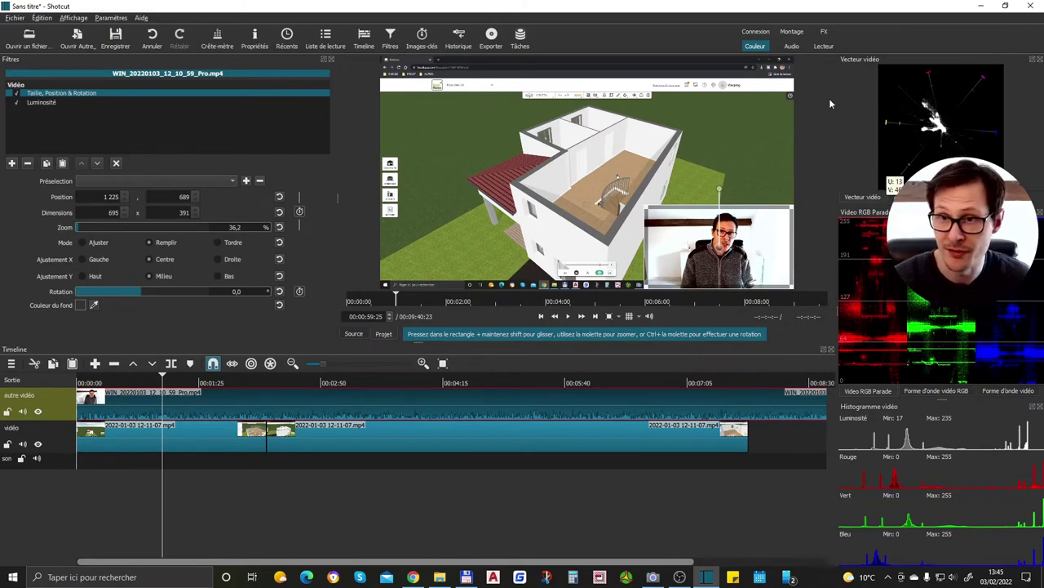
pyautogui.click(824, 47)
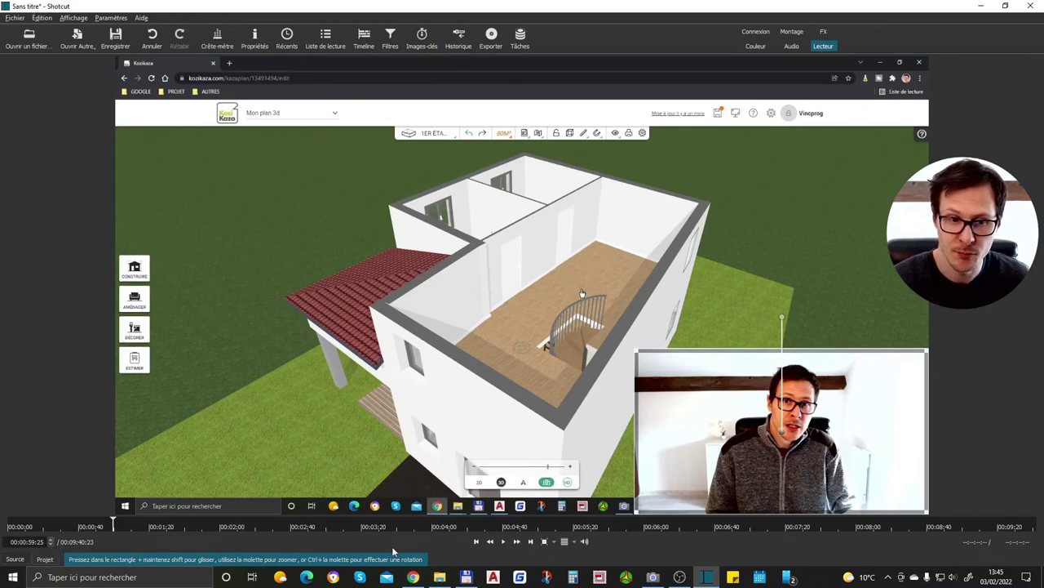
pyautogui.press('space')
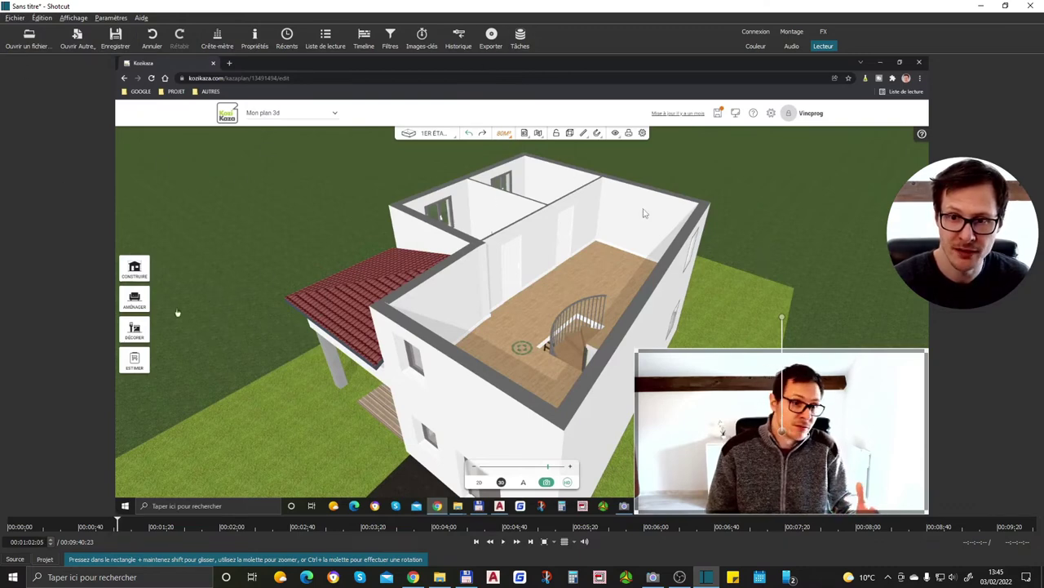
pyautogui.click(785, 31)
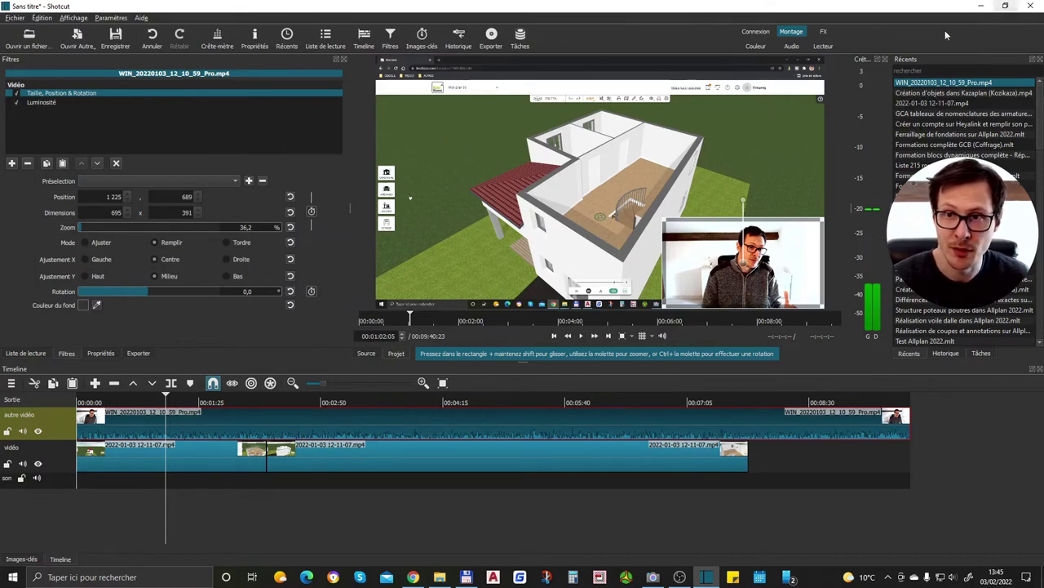
pyautogui.click(822, 47)
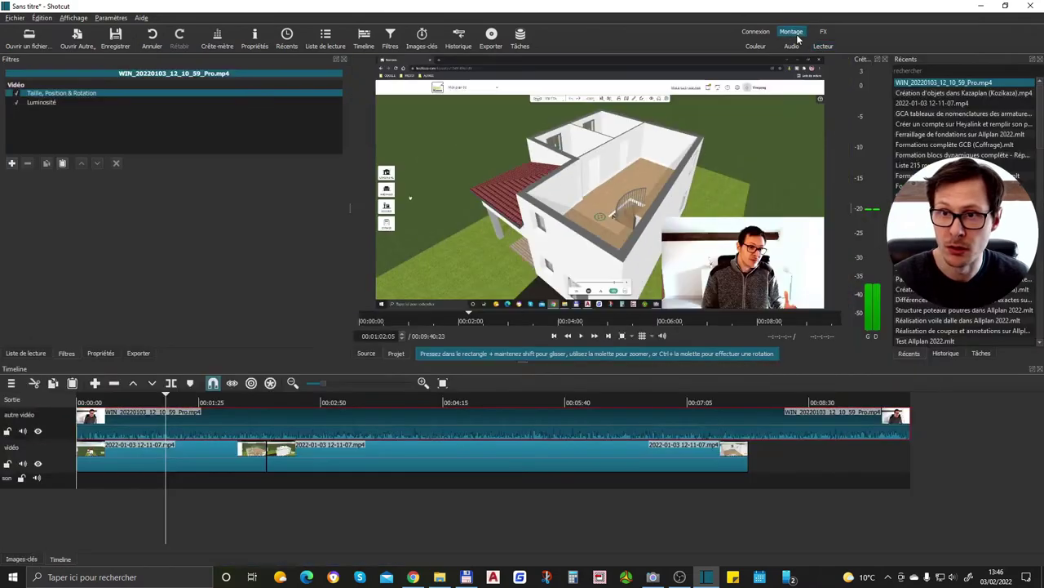
pyautogui.click(792, 31)
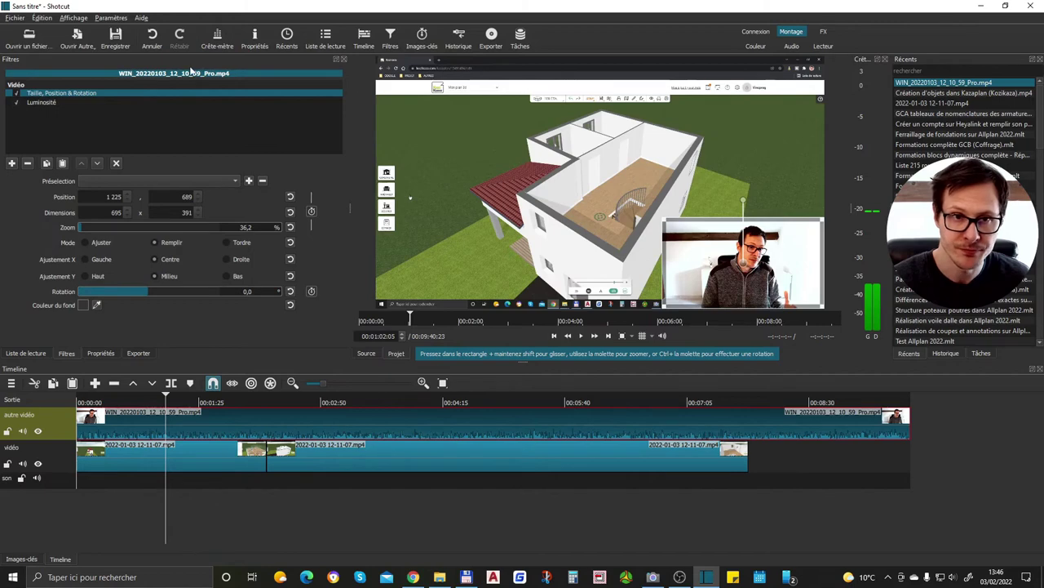
# Step: Review the project, player and interface settings, including Aperçu réduit and Thème, plus the display and file commands
pyautogui.click(111, 18)
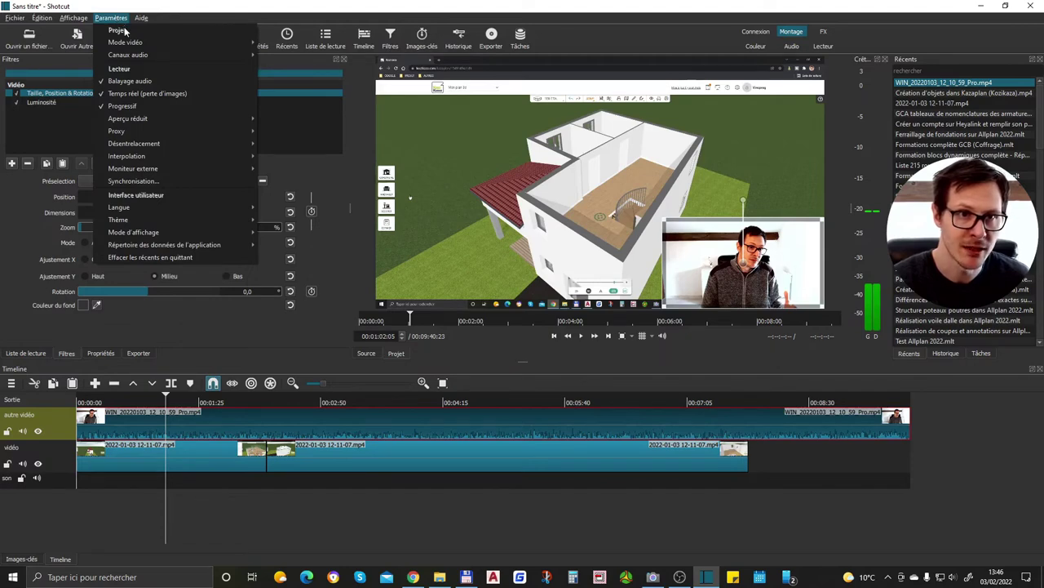
pyautogui.moveTo(131, 46)
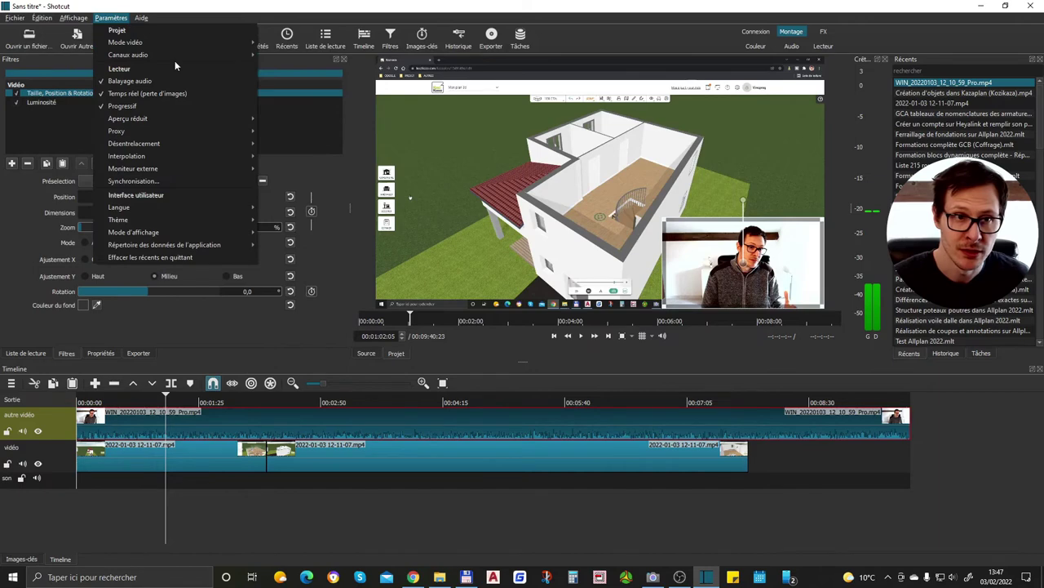
pyautogui.moveTo(174, 57)
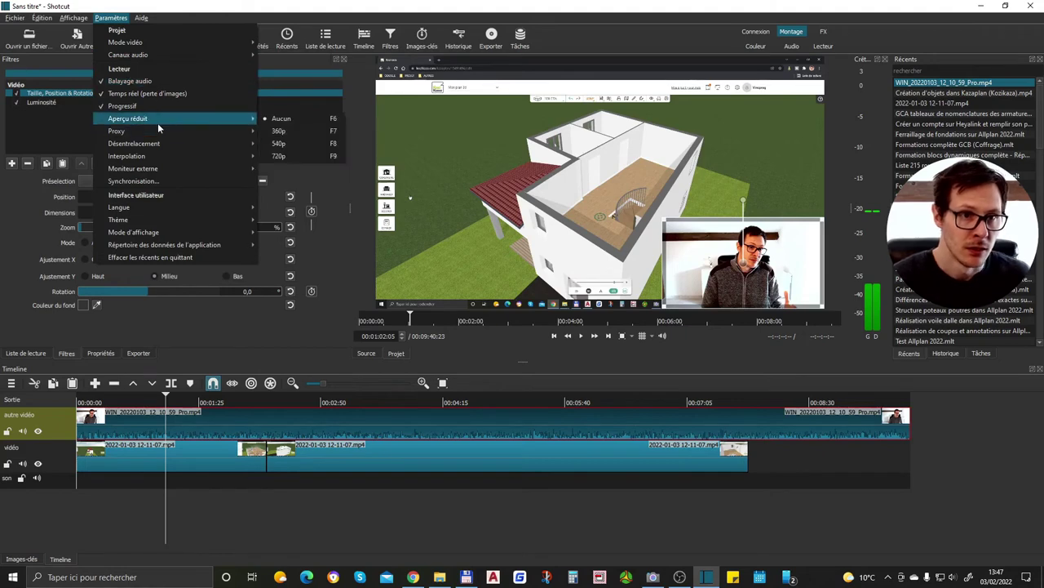
pyautogui.moveTo(181, 160)
pyautogui.moveTo(173, 205)
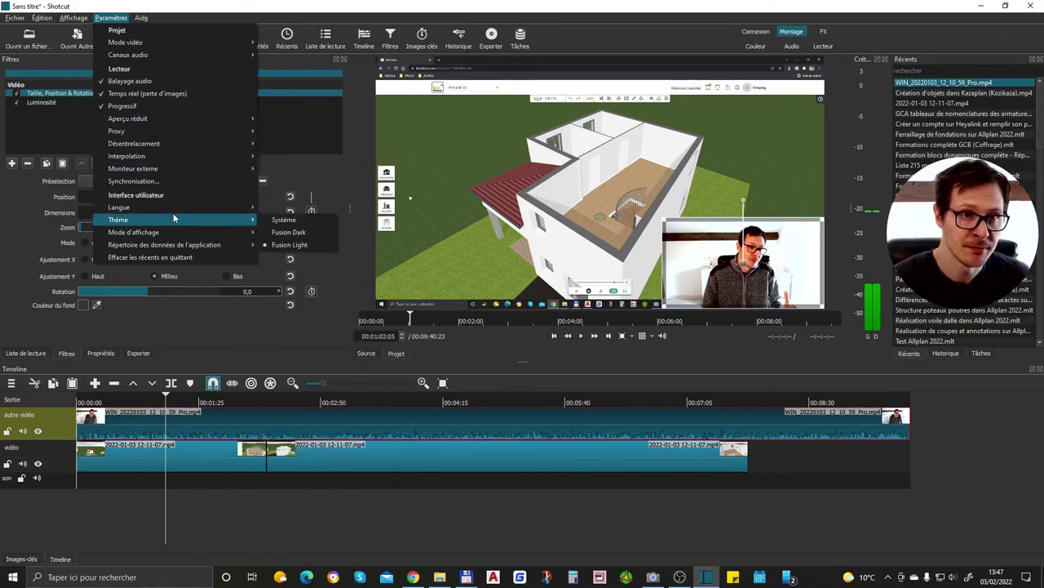
pyautogui.moveTo(70, 20)
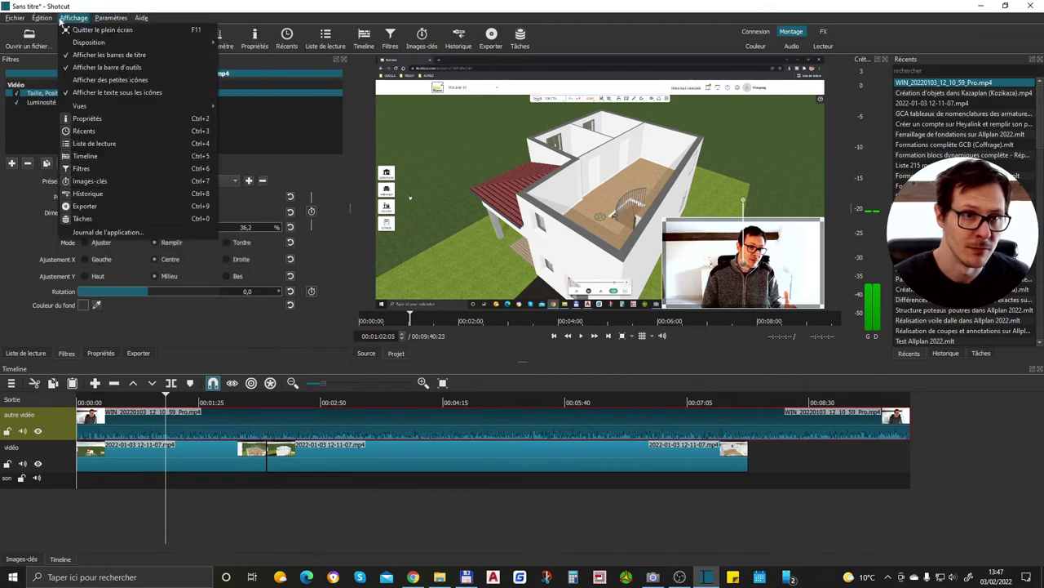
pyautogui.moveTo(16, 21)
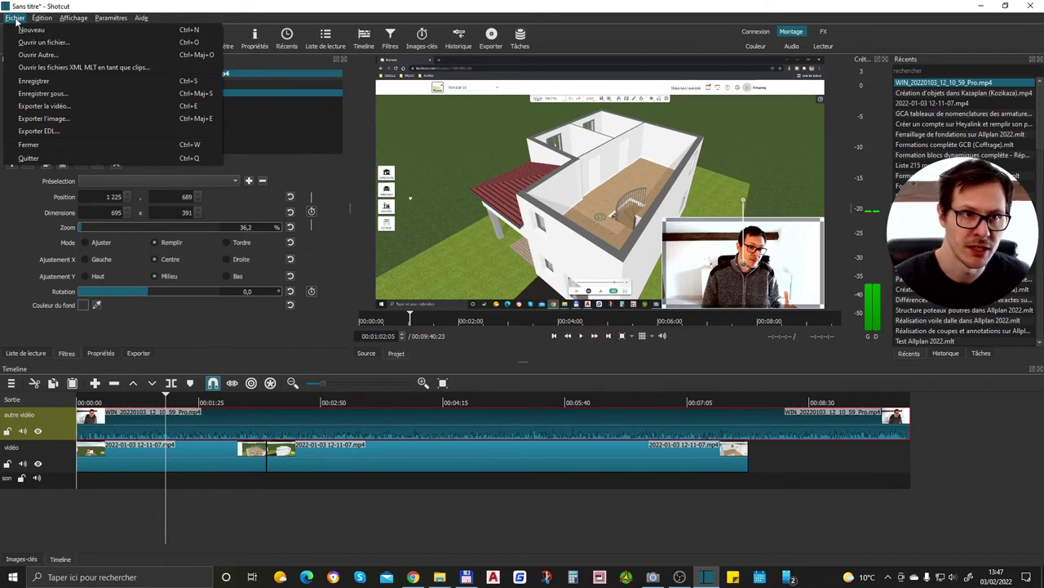
pyautogui.click(126, 6)
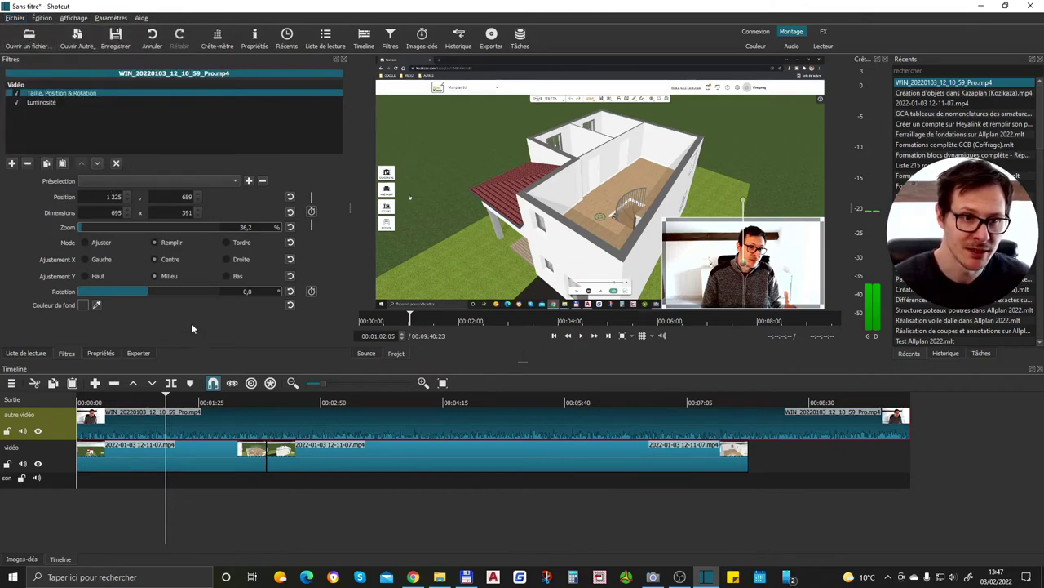
# Step: Review the playlist, then the webcam clip's filters and its video properties
pyautogui.click(36, 353)
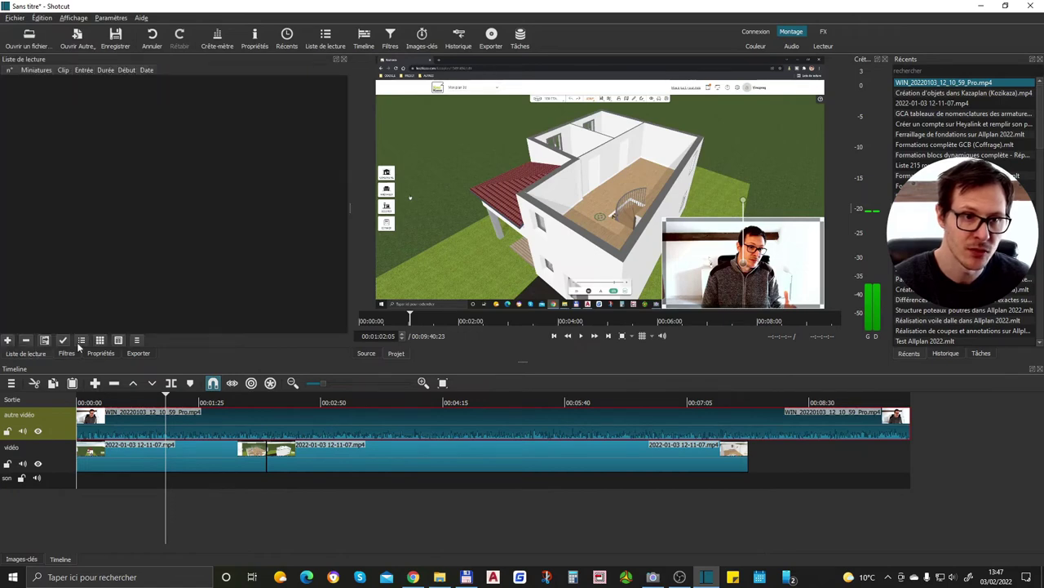
pyautogui.click(67, 353)
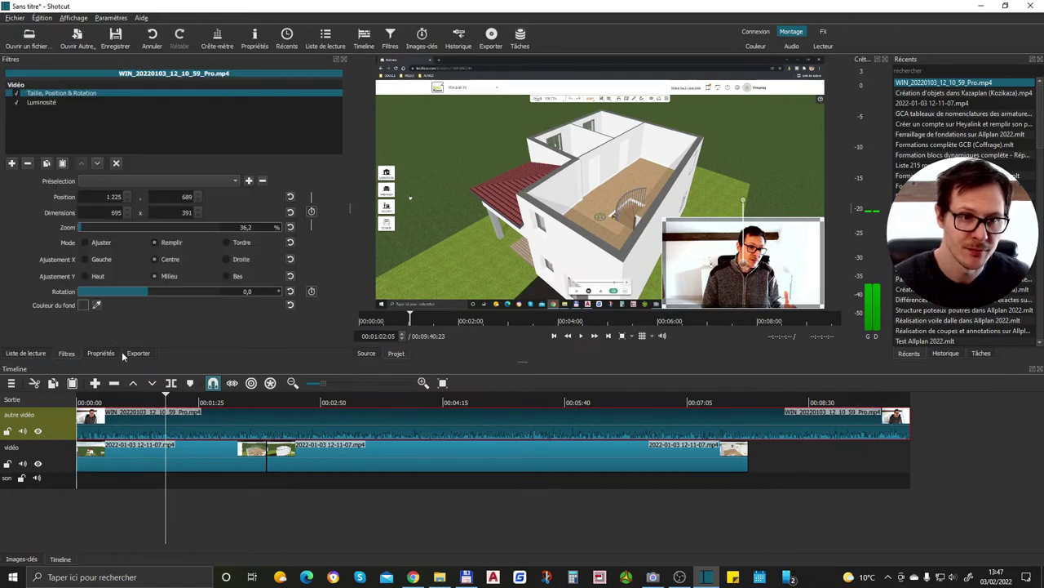
pyautogui.click(100, 353)
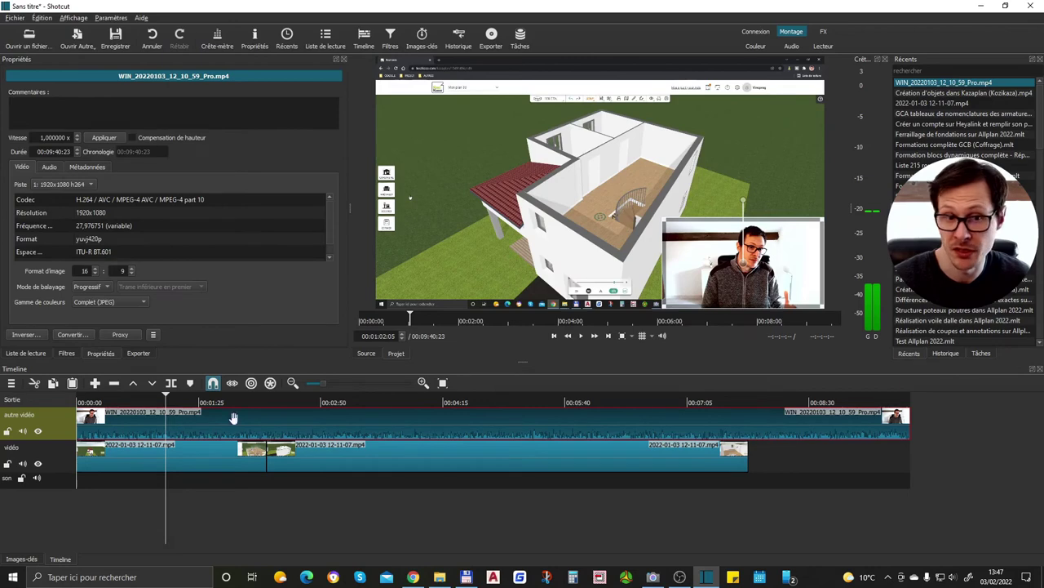
# Step: Choose the YouTube export preset and show the advanced export settings
pyautogui.click(142, 353)
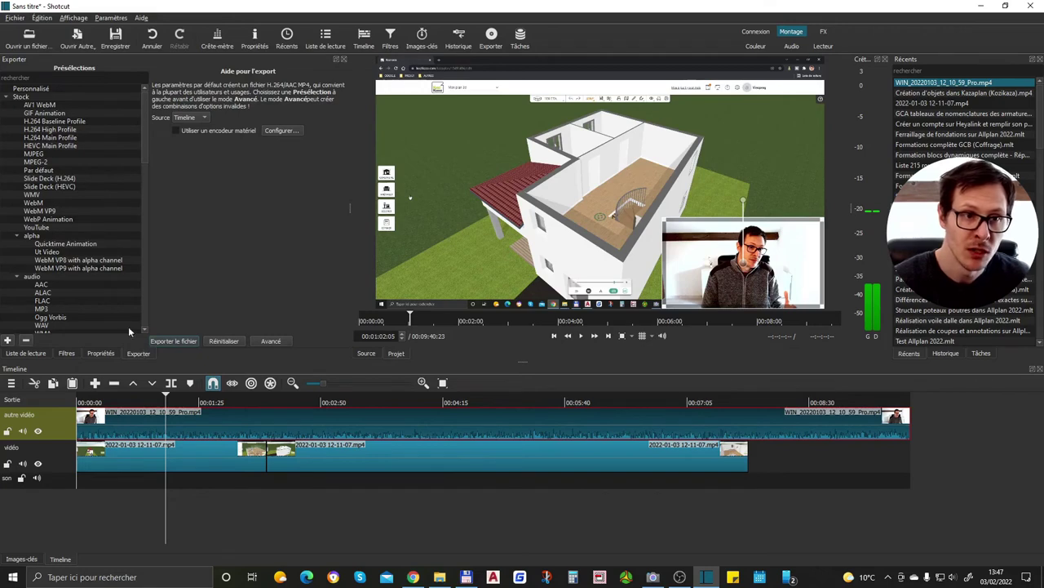
pyautogui.scroll(-10, 74, 225)
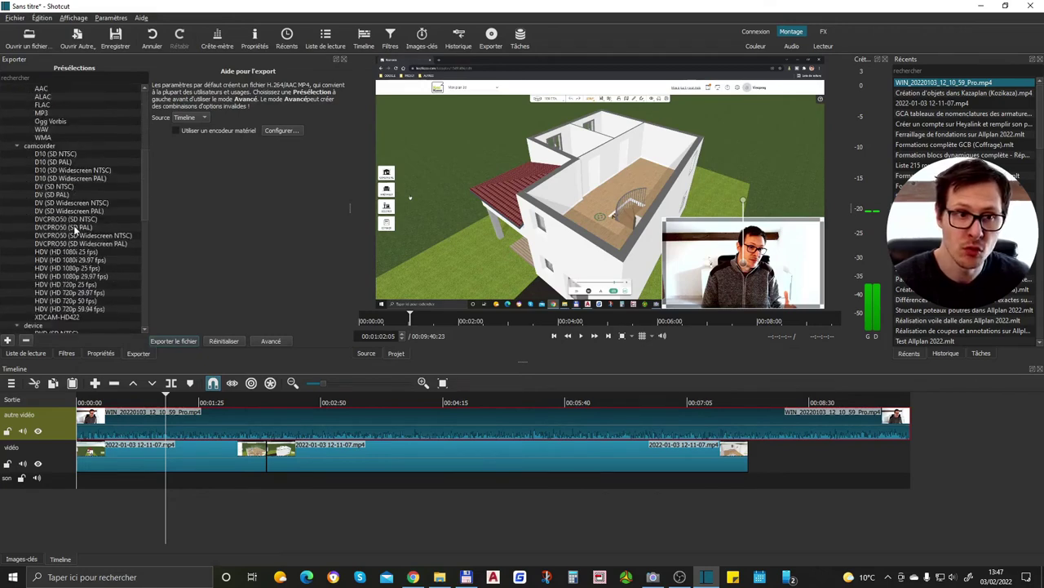
pyautogui.scroll(10, 75, 231)
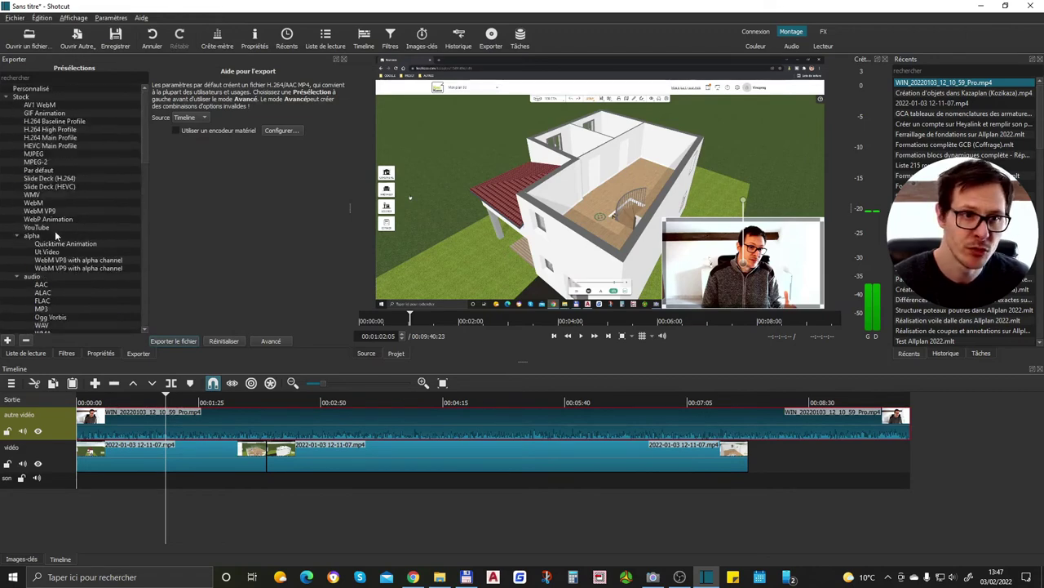
pyautogui.click(46, 228)
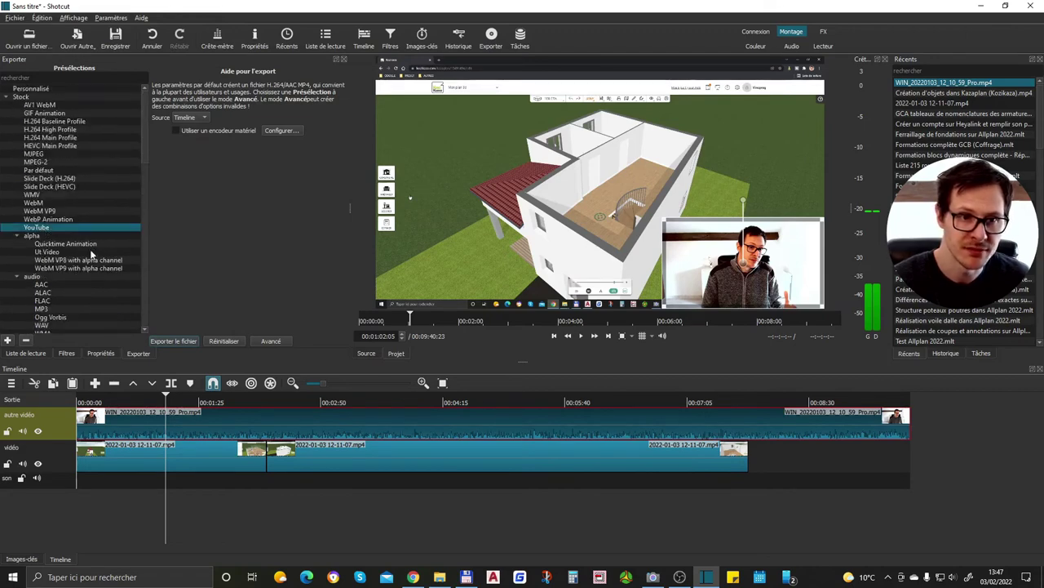
pyautogui.click(271, 342)
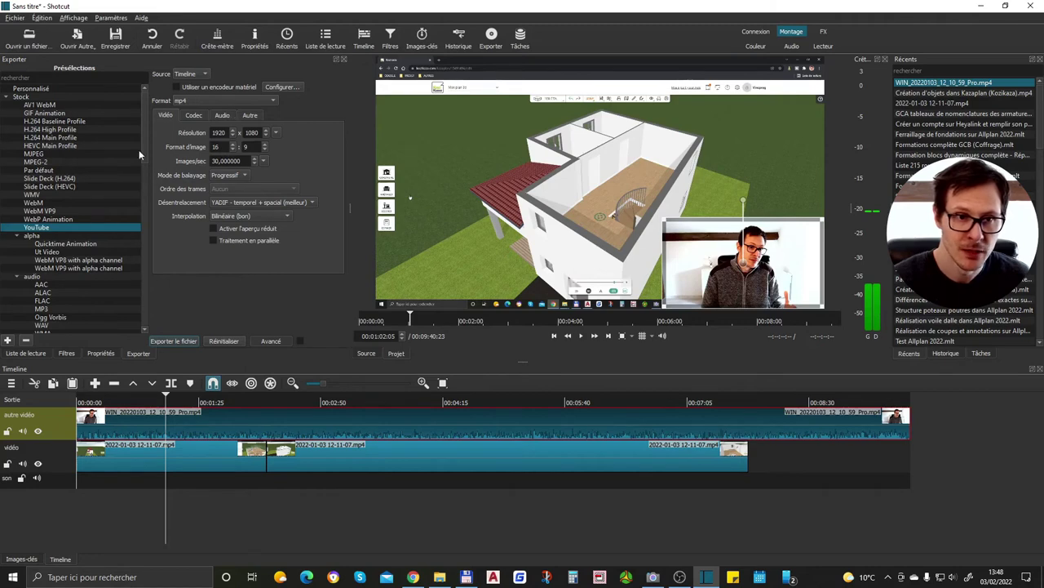
# Step: Examine the other export presets, from the alpha, audio and camcorder groups down to lossless and stills
pyautogui.scroll(-3, 45, 228)
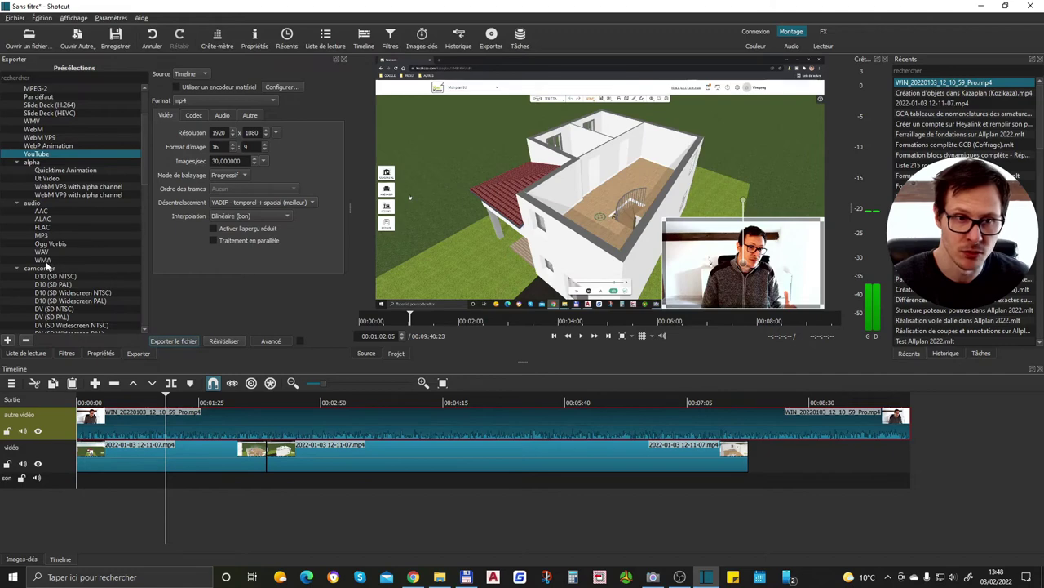
pyautogui.scroll(3, 72, 257)
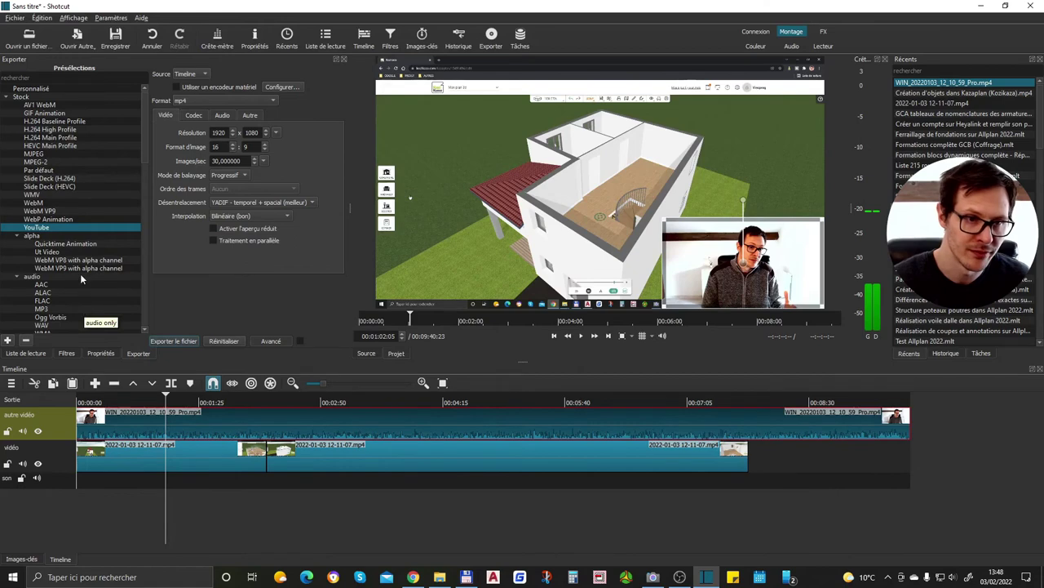
pyautogui.scroll(-5, 69, 227)
pyautogui.scroll(-9, 70, 229)
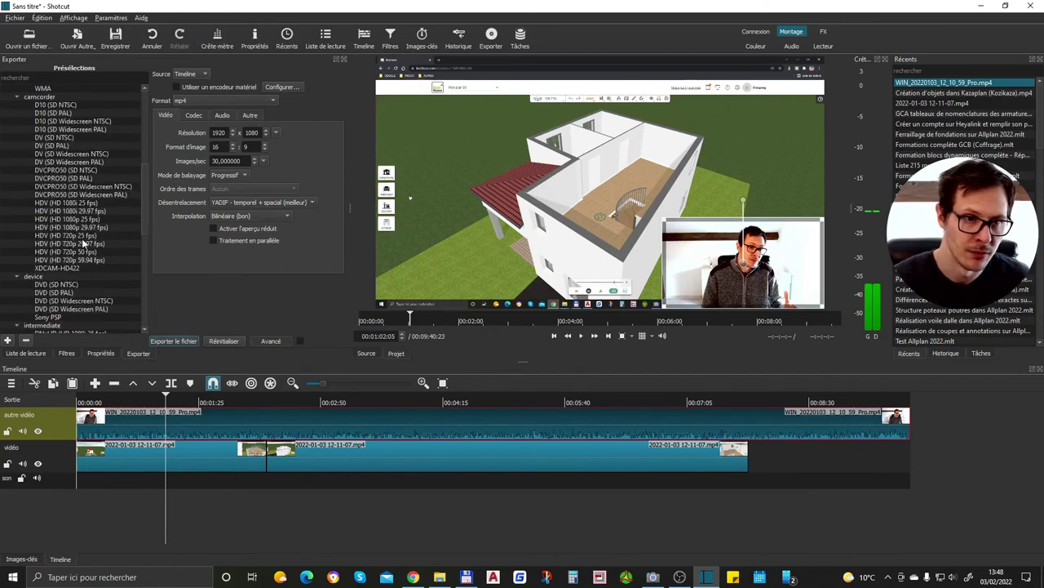
pyautogui.scroll(5, 82, 234)
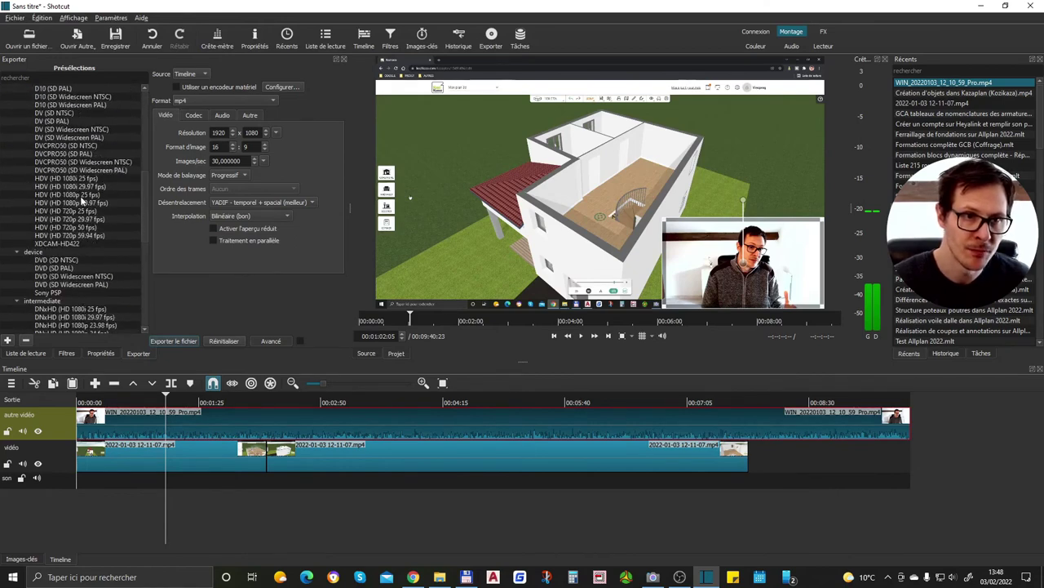
pyautogui.scroll(-12, 77, 204)
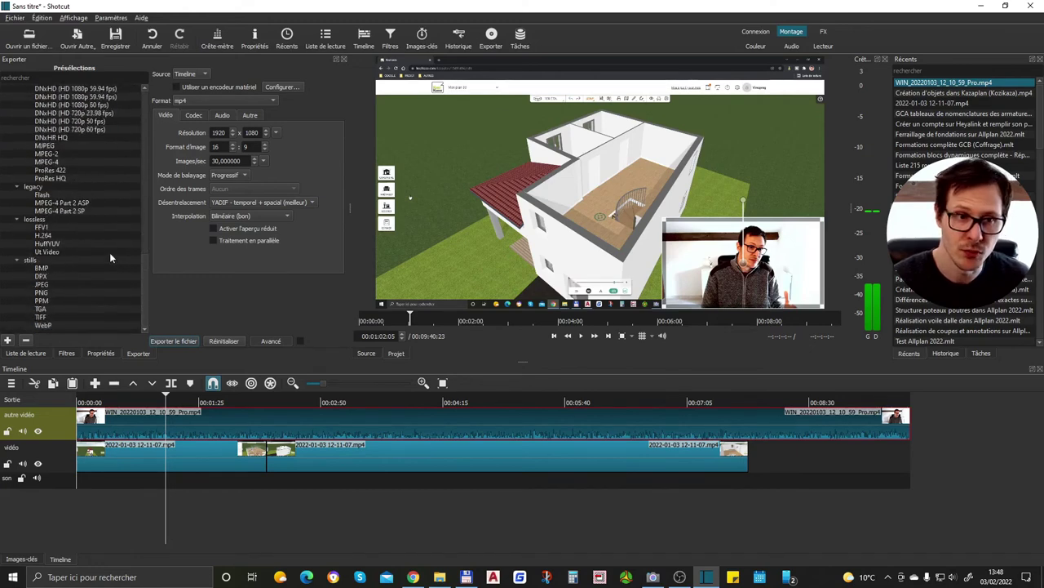
pyautogui.scroll(12, 108, 251)
pyautogui.scroll(5, 85, 206)
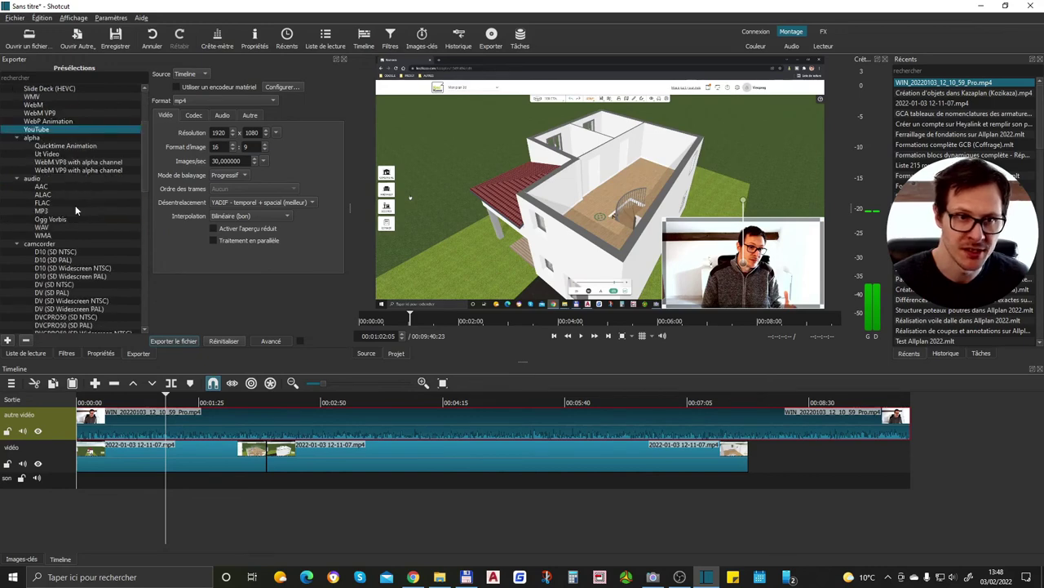
pyautogui.scroll(4, 76, 208)
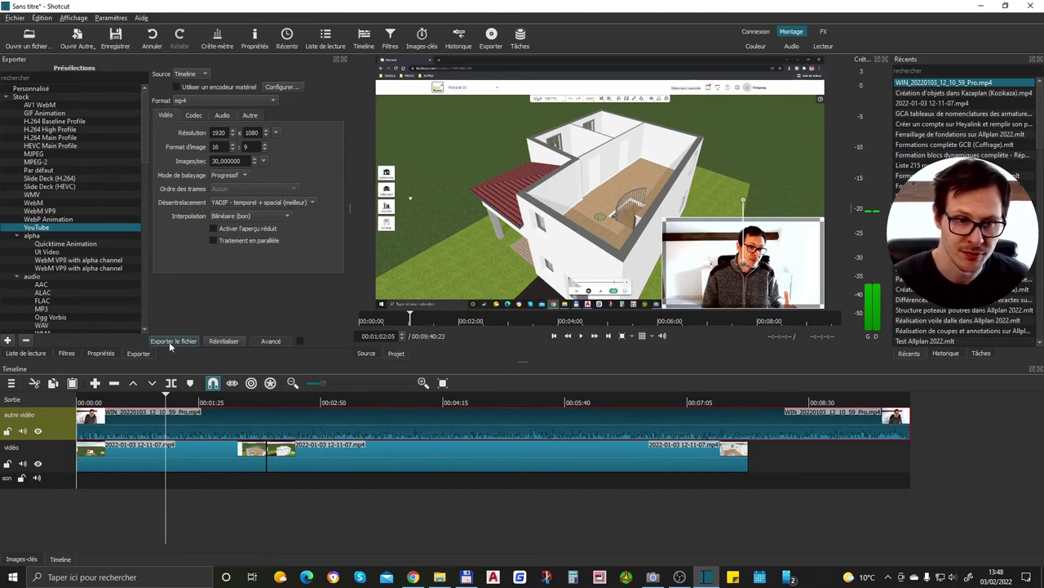
# Step: Review the interpolation choices in the advanced video export settings, keeping Bilinéaire (bon)
pyautogui.click(282, 342)
pyautogui.click(280, 341)
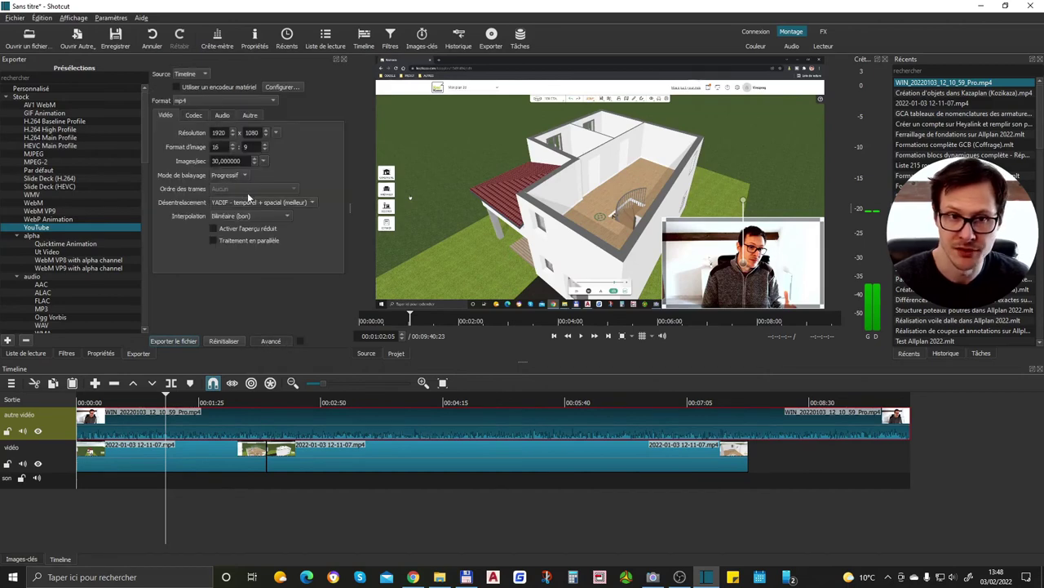
pyautogui.click(253, 214)
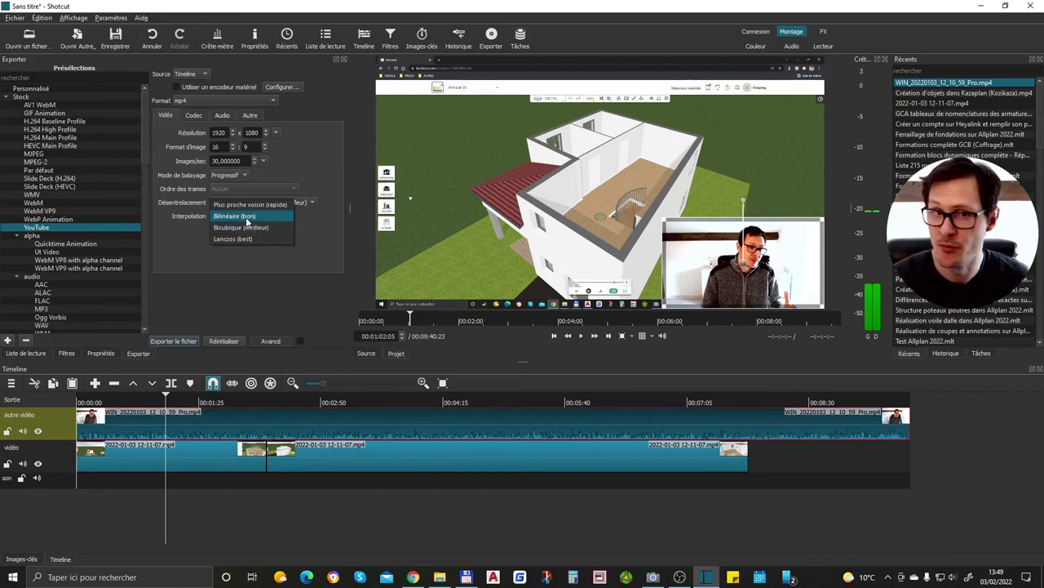
pyautogui.click(246, 217)
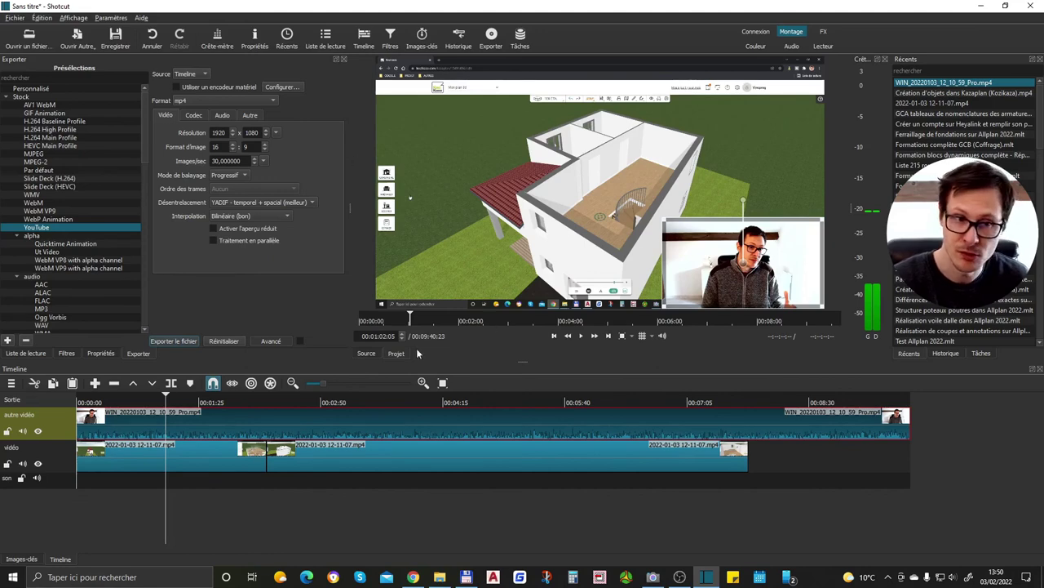
# Step: Review the filters on the webcam clip and the first screen-capture clip, and return to the export settings
pyautogui.click(67, 353)
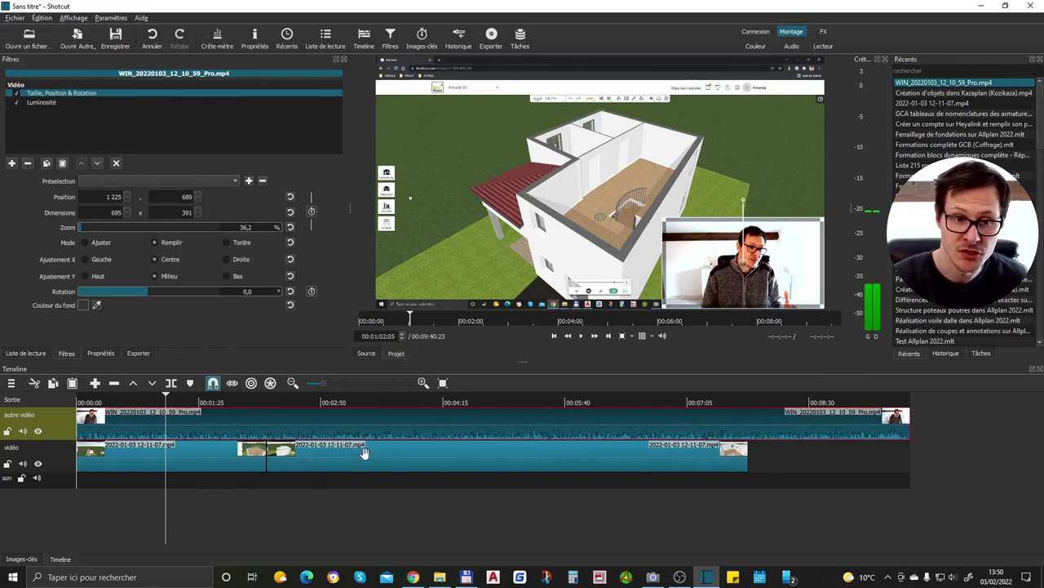
pyautogui.click(212, 450)
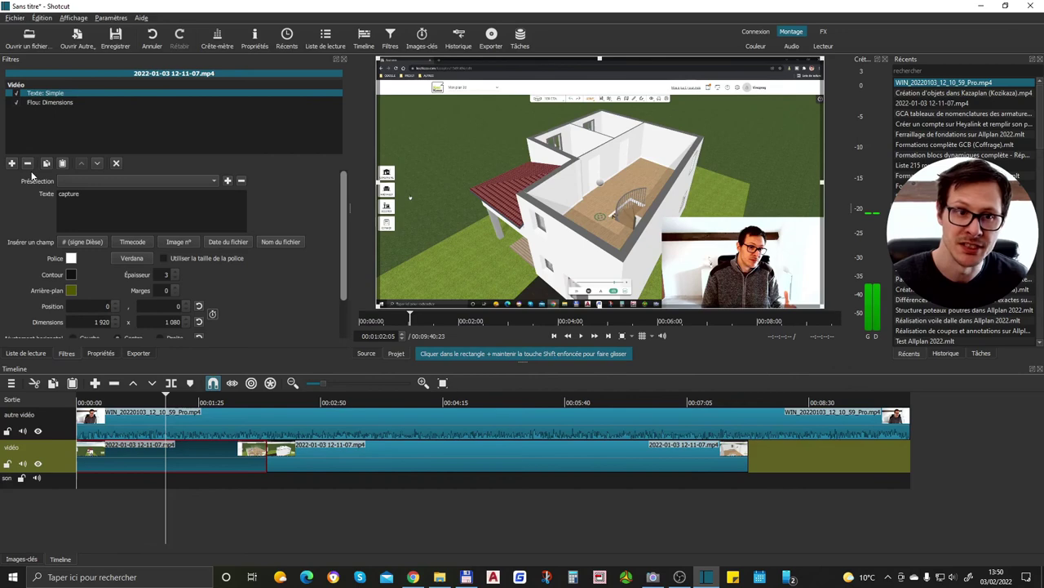
pyautogui.click(144, 353)
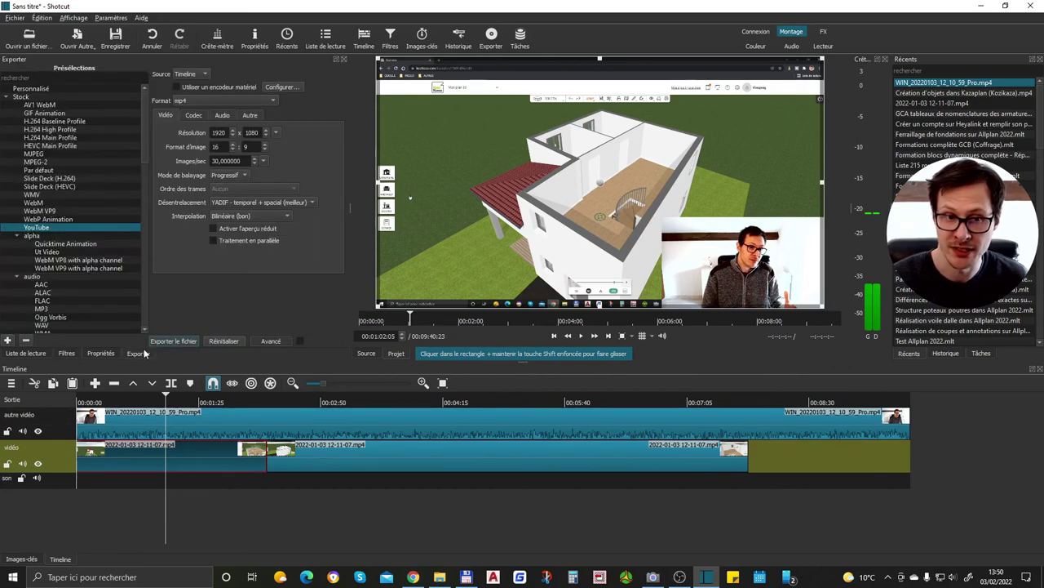